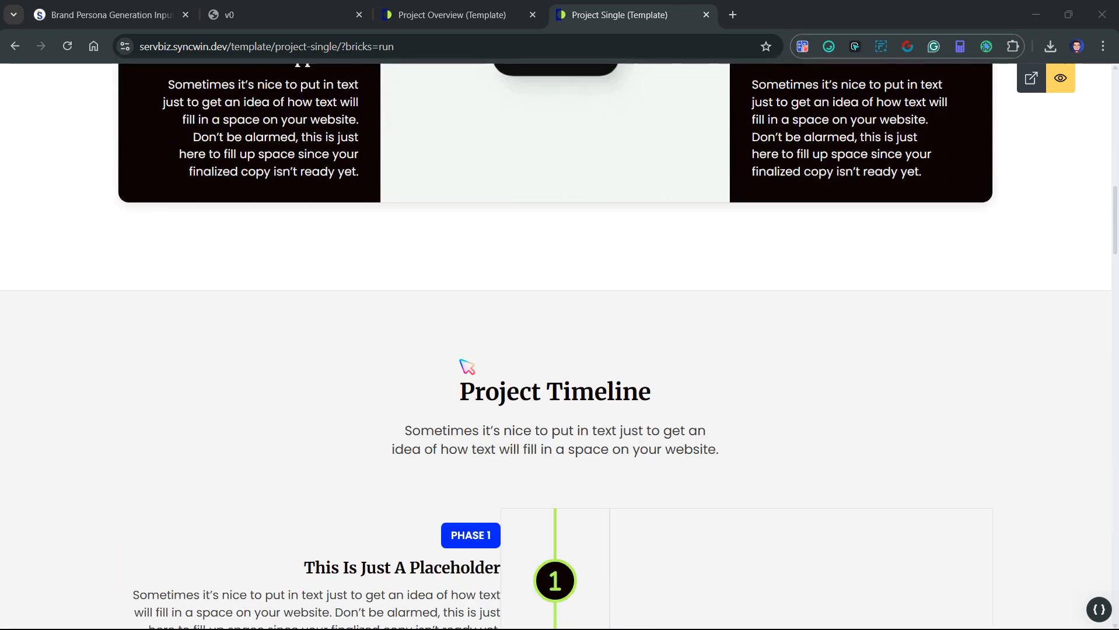
# - Review the Project Single template preview and the Project Overview section of the v0 reference design
pyautogui.scroll(-20, 466, 366)
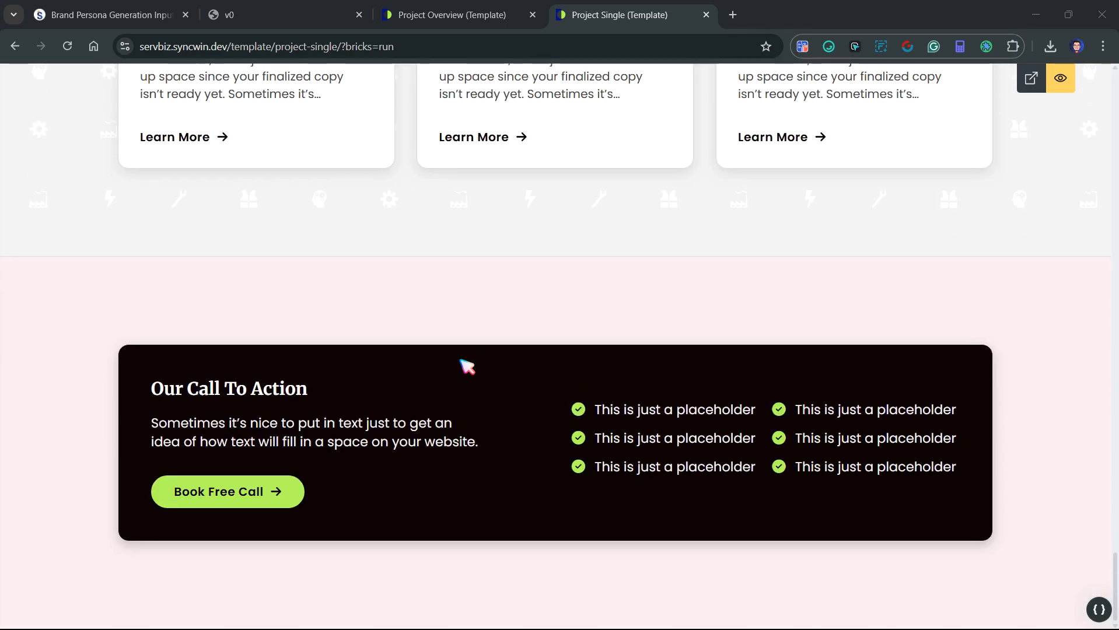
pyautogui.scroll(20, 555, 350)
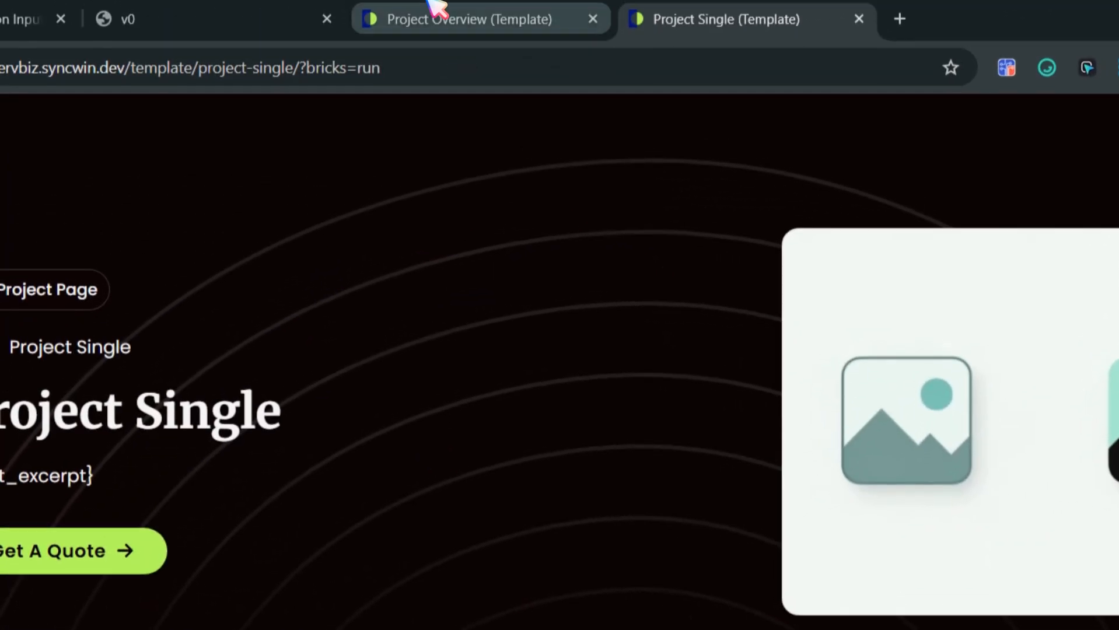
pyautogui.click(432, 7)
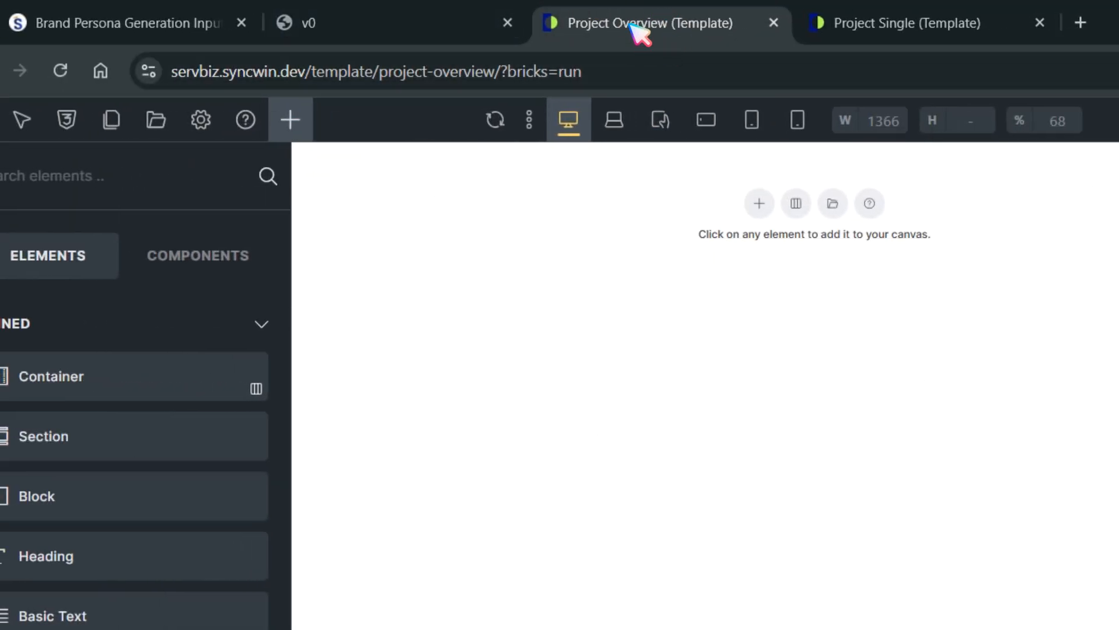
pyautogui.click(370, 13)
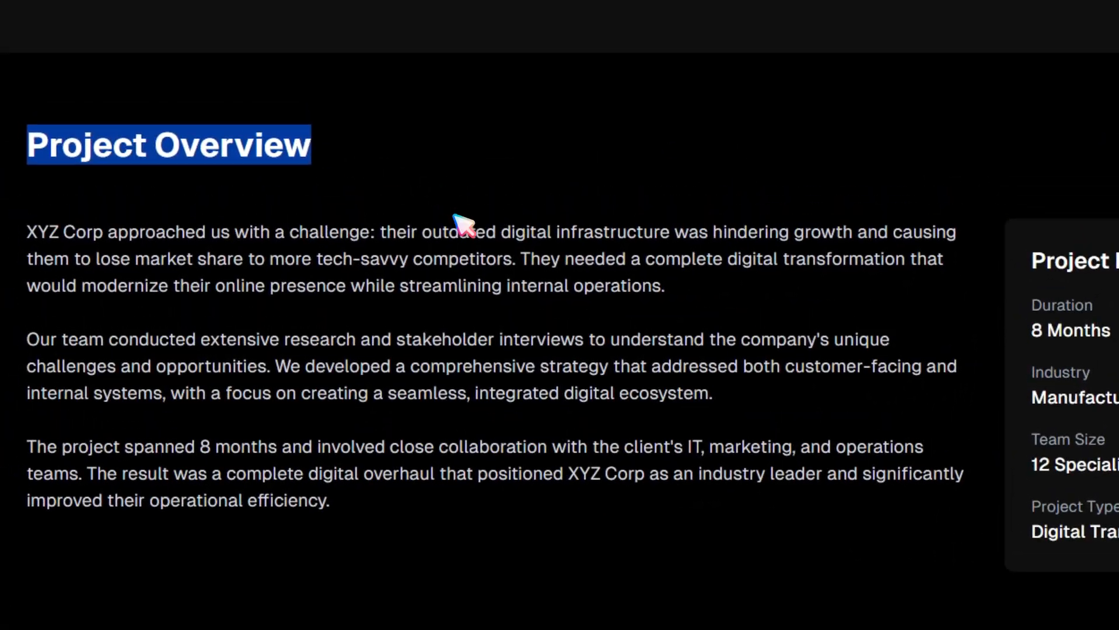
pyautogui.click(457, 218)
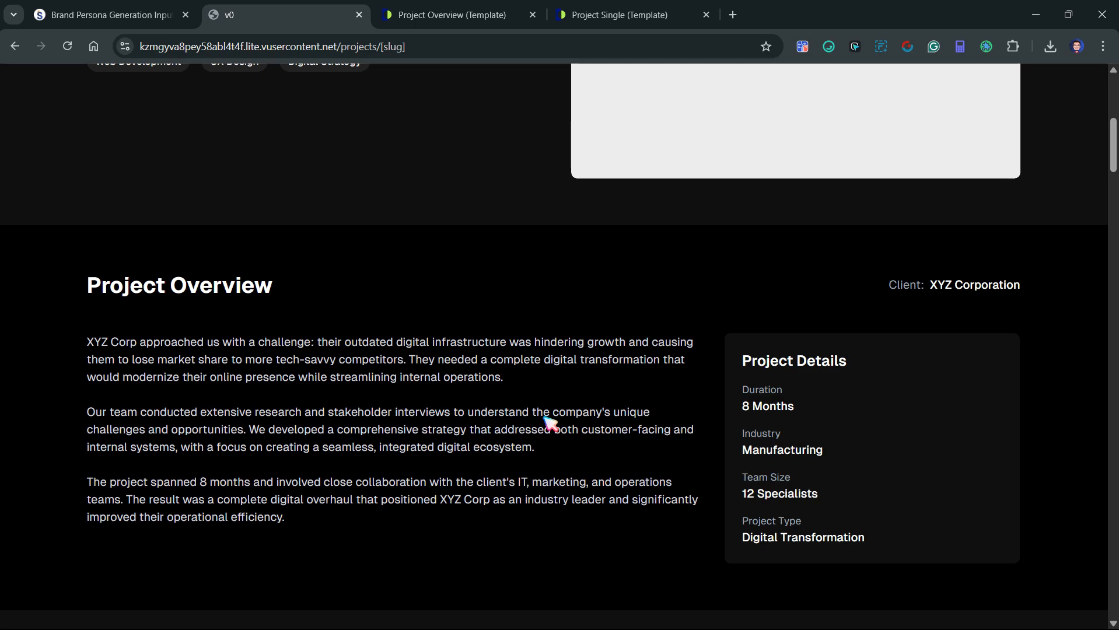
# - Add a section to the empty Project Overview template and rename it "Project Overview Section"
pyautogui.click(455, 14)
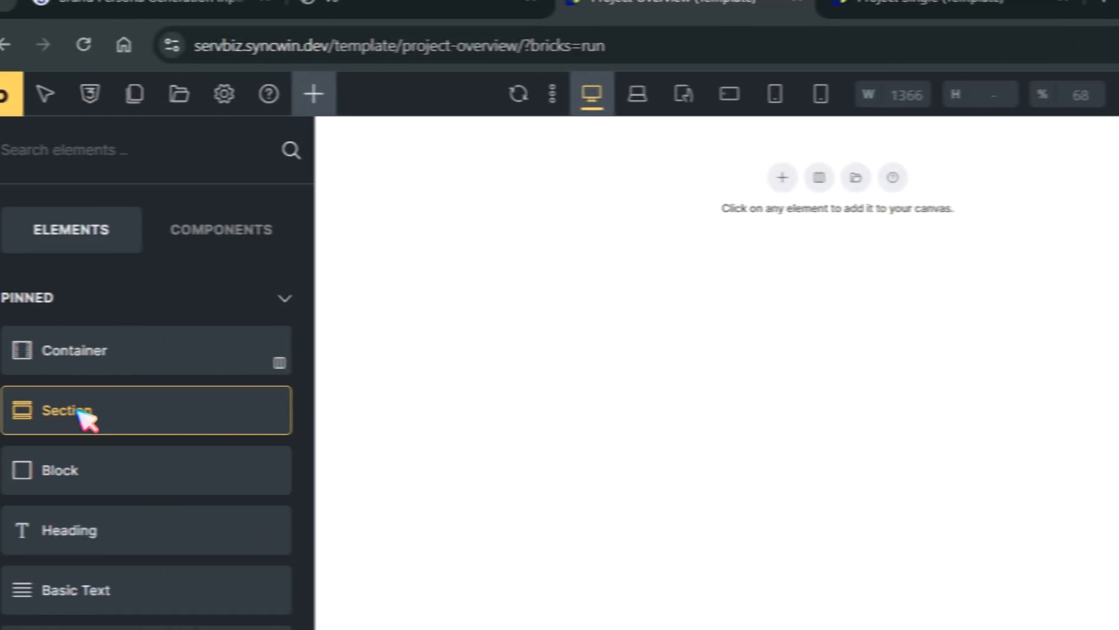
pyautogui.click(83, 414)
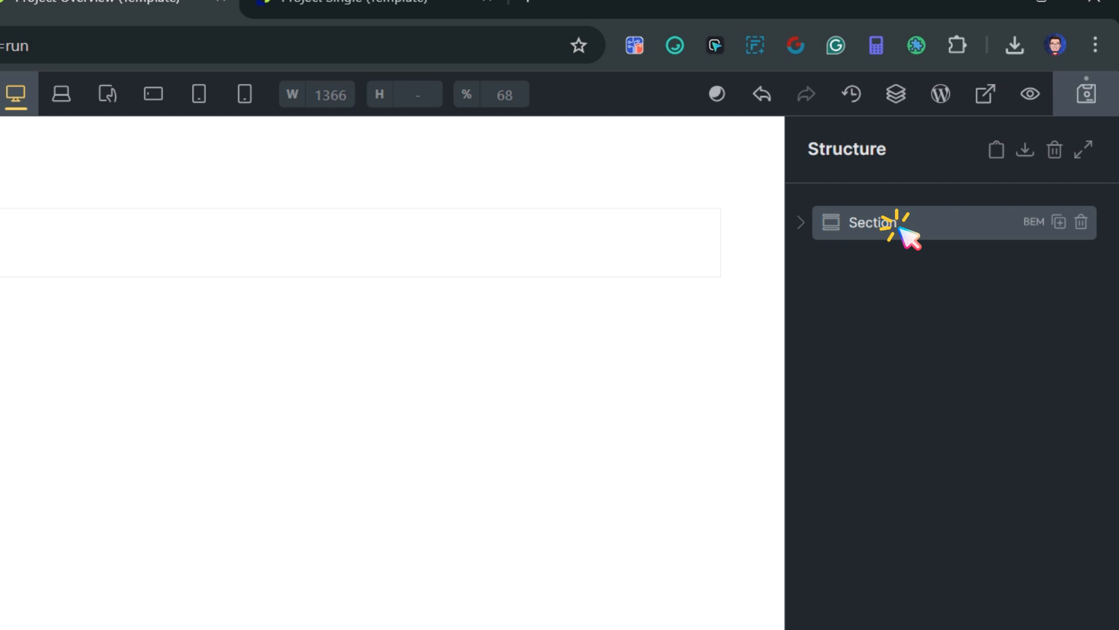
pyautogui.doubleClick(901, 231)
pyautogui.press('Home')
pyautogui.write('P')
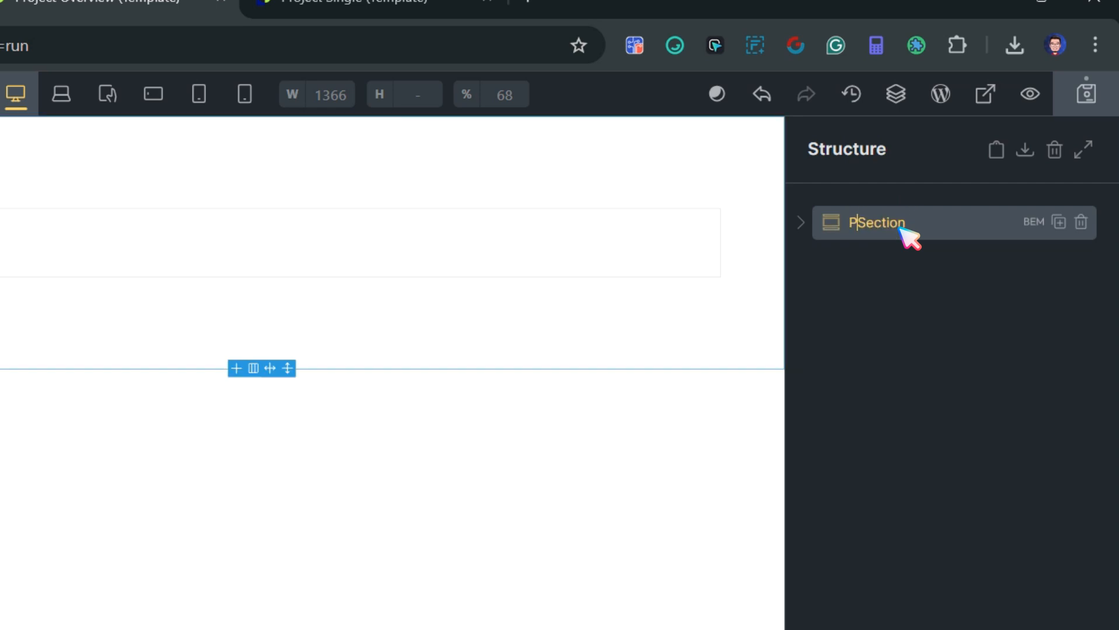
pyautogui.write('roject Overview')
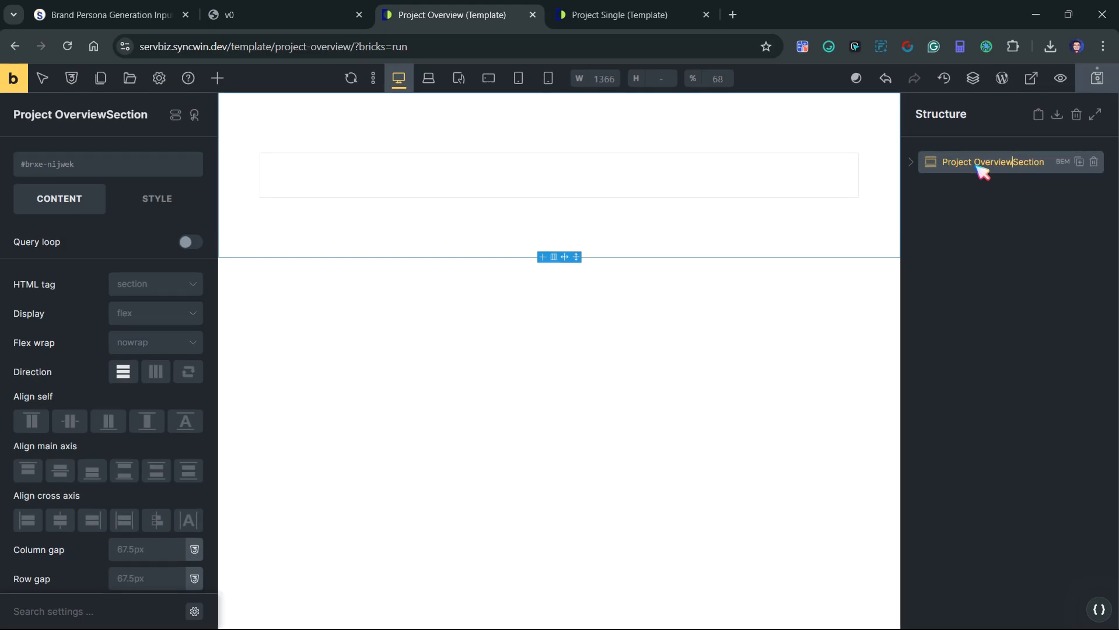
pyautogui.click(528, 136)
# - Assign the existing class sw-sb-default-section to the Project Overview Section
pyautogui.click(108, 163)
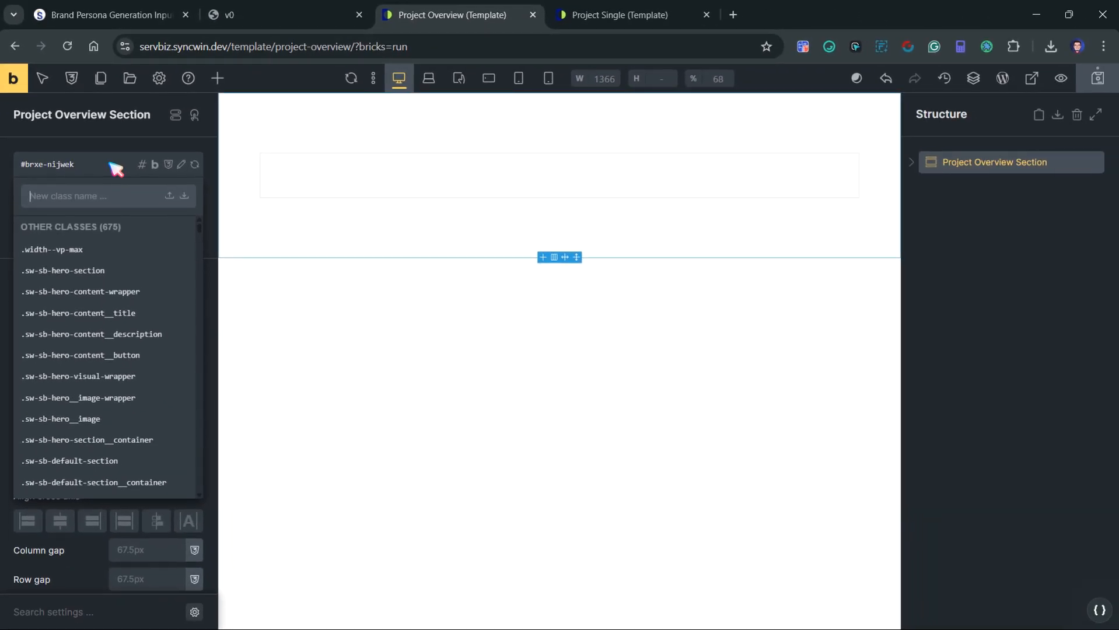
pyautogui.write('sw-sb-')
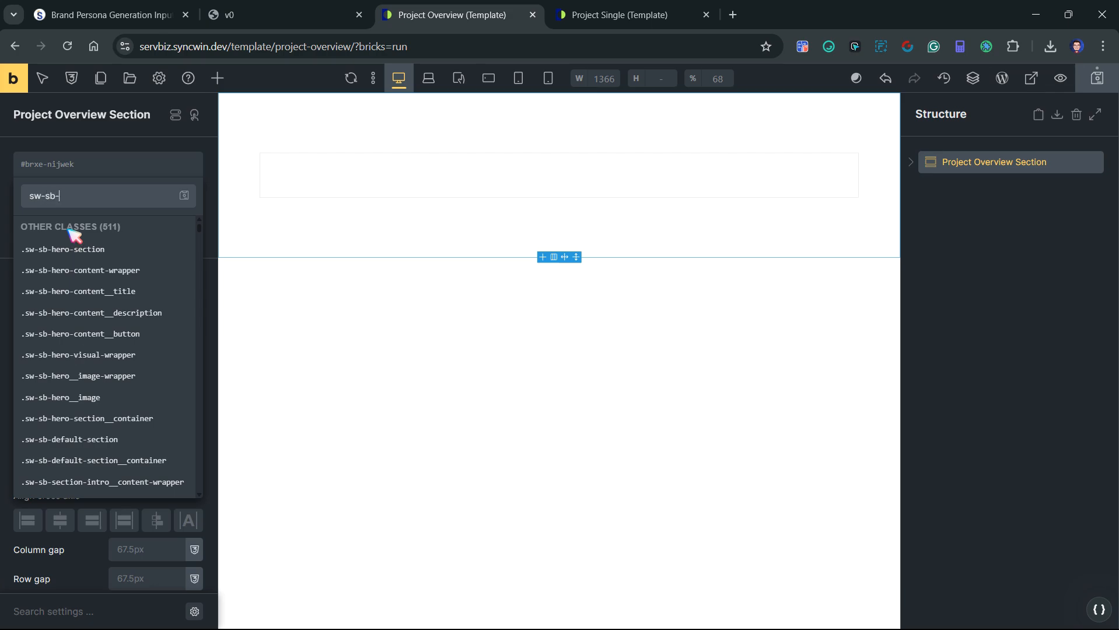
pyautogui.write('s')
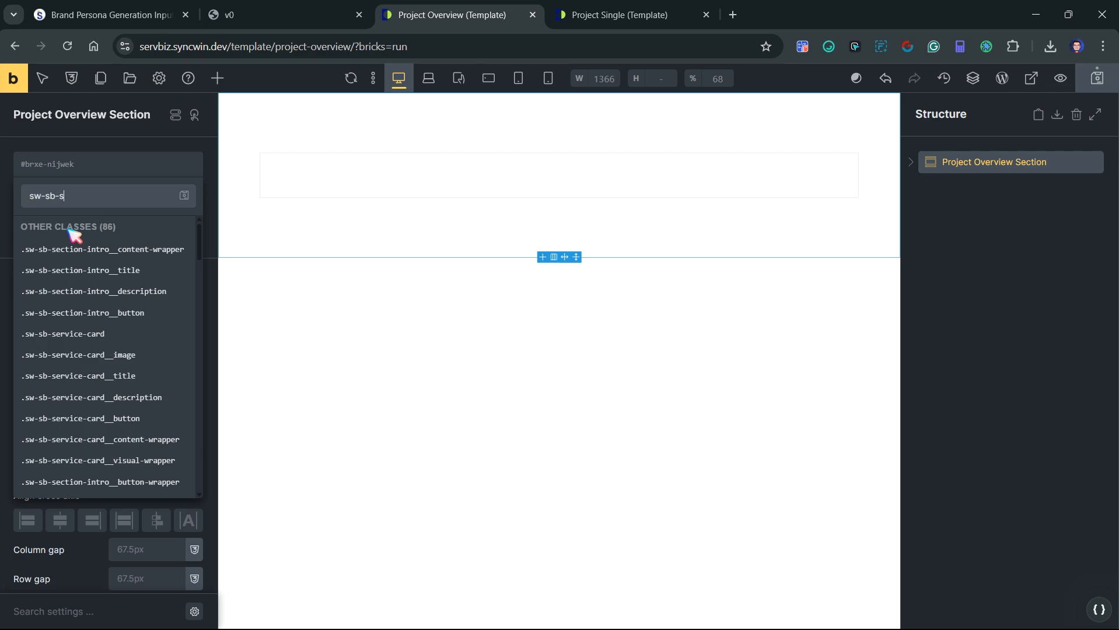
pyautogui.write('ecti')
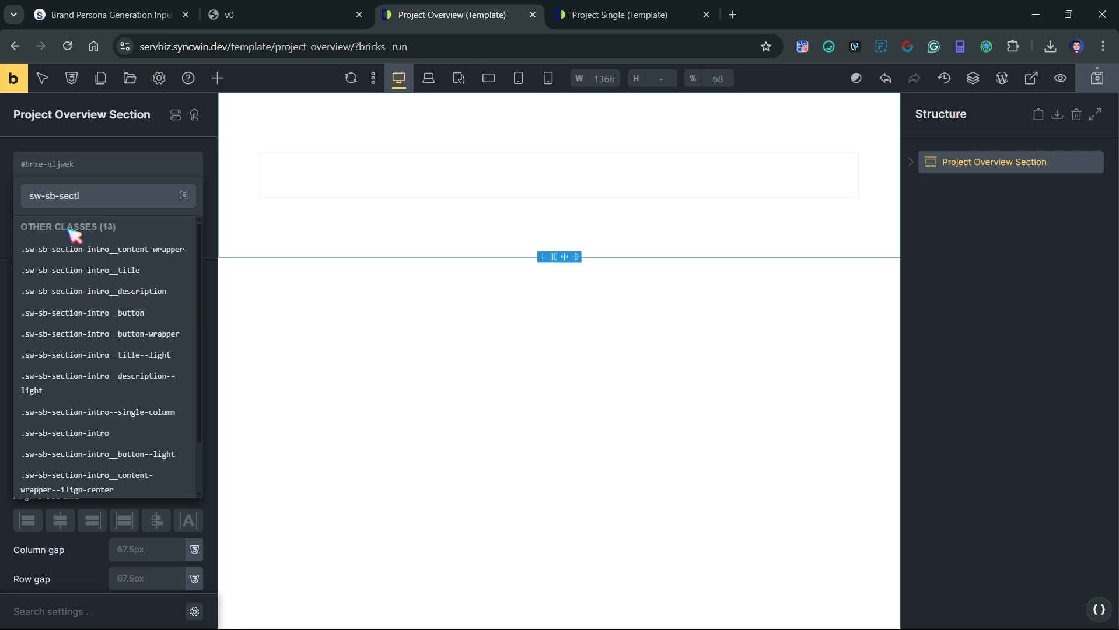
pyautogui.press('BackSpace')
pyautogui.press('BackSpace')
pyautogui.press('BackSpace')
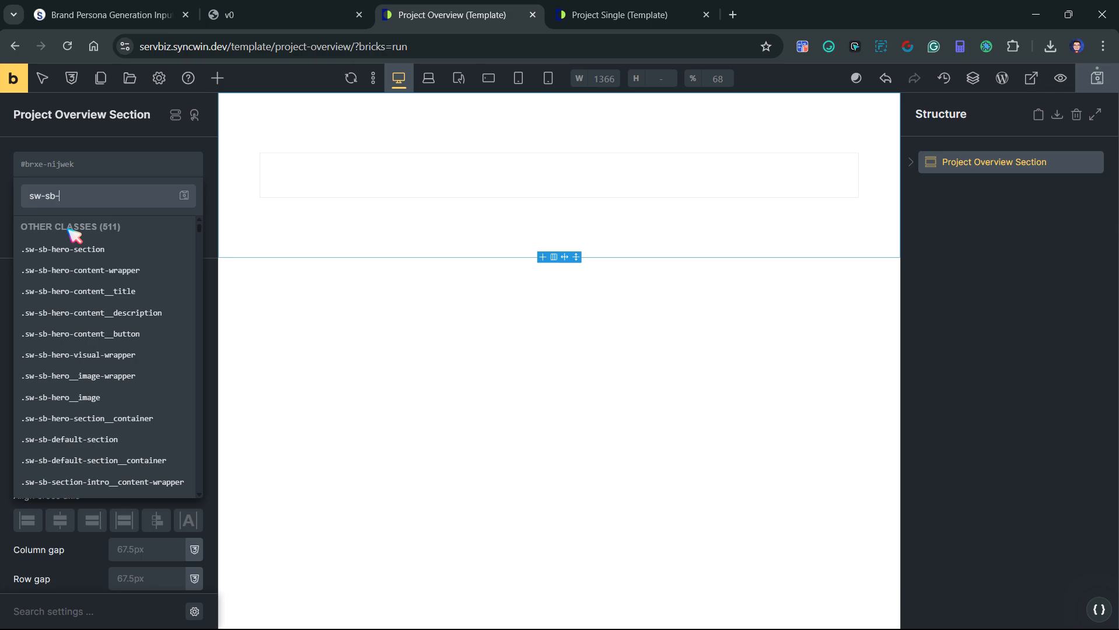
pyautogui.write('default-section')
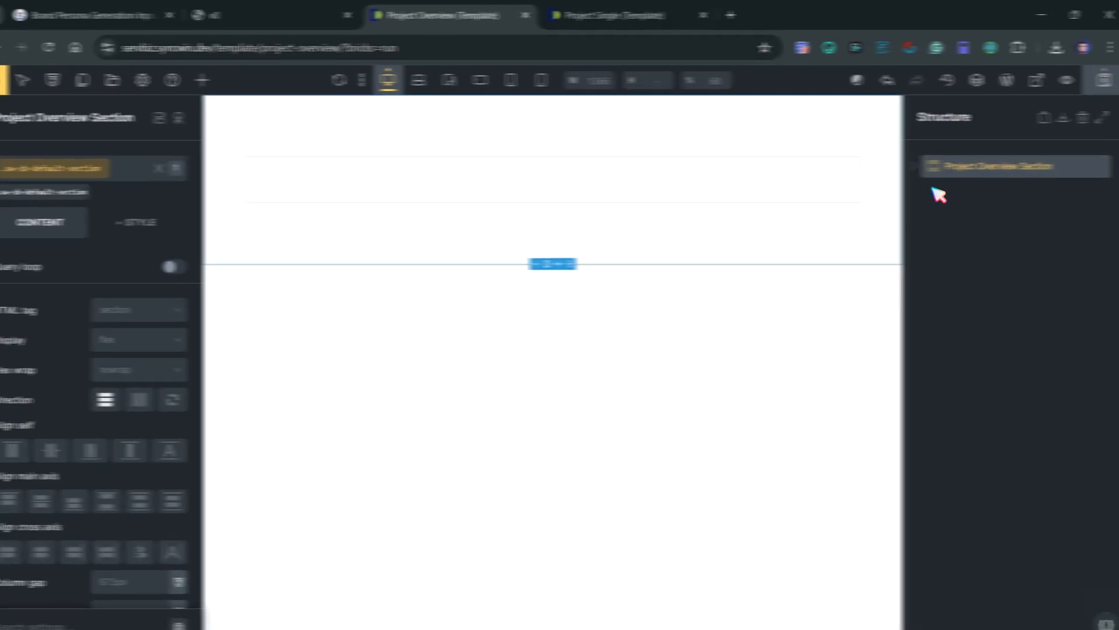
# - Copy the section's class name and use it to assign the class sw-sb-default-section__container to the inner Container
pyautogui.click(1118, 245)
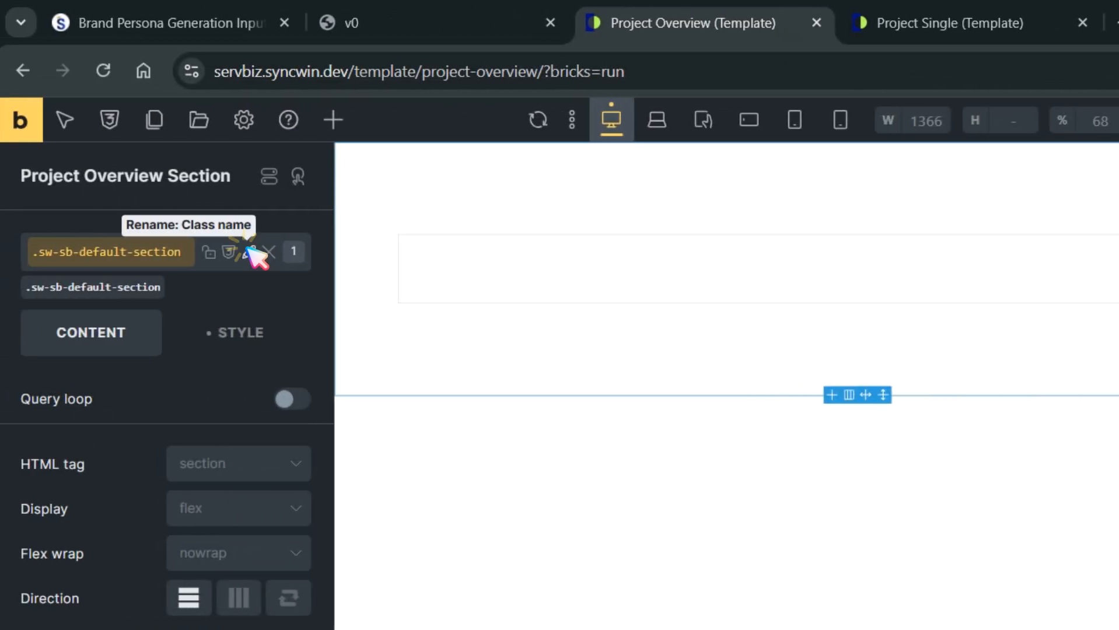
pyautogui.click(249, 252)
pyautogui.tripleClick(153, 251)
pyautogui.hotkey('ctrl', 'c')
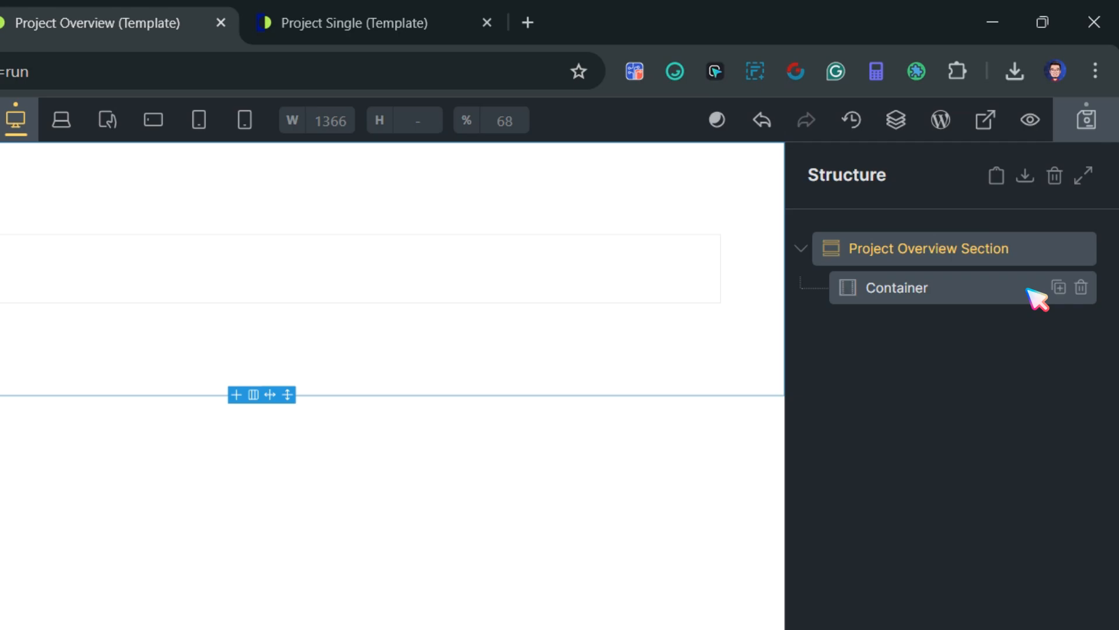
pyautogui.click(1118, 288)
pyautogui.click(145, 258)
pyautogui.hotkey('ctrl', 'v')
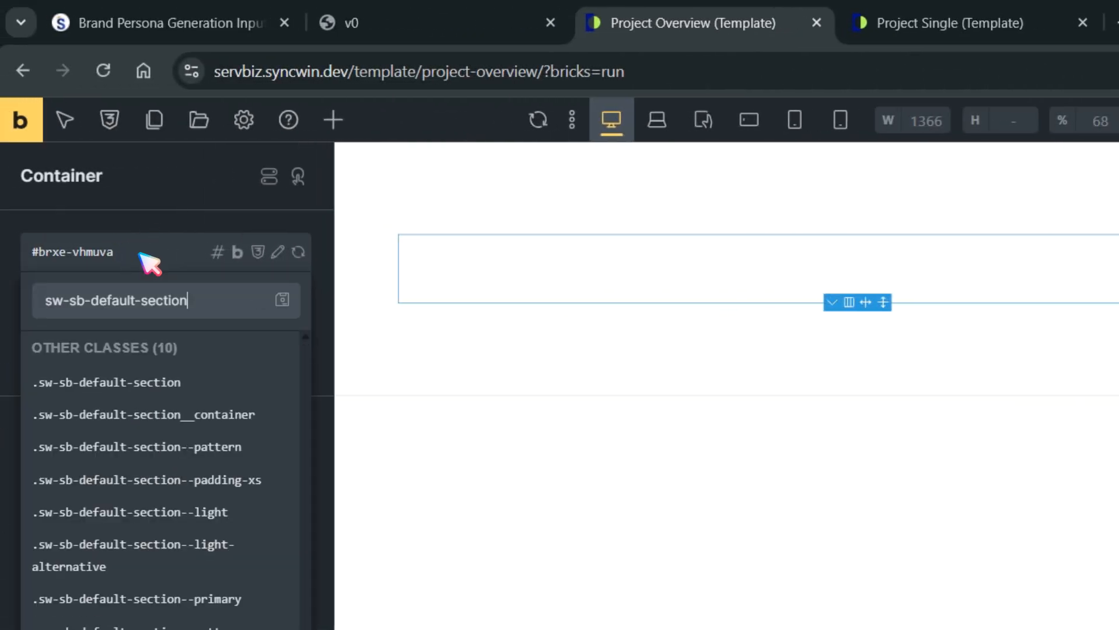
pyautogui.click(114, 429)
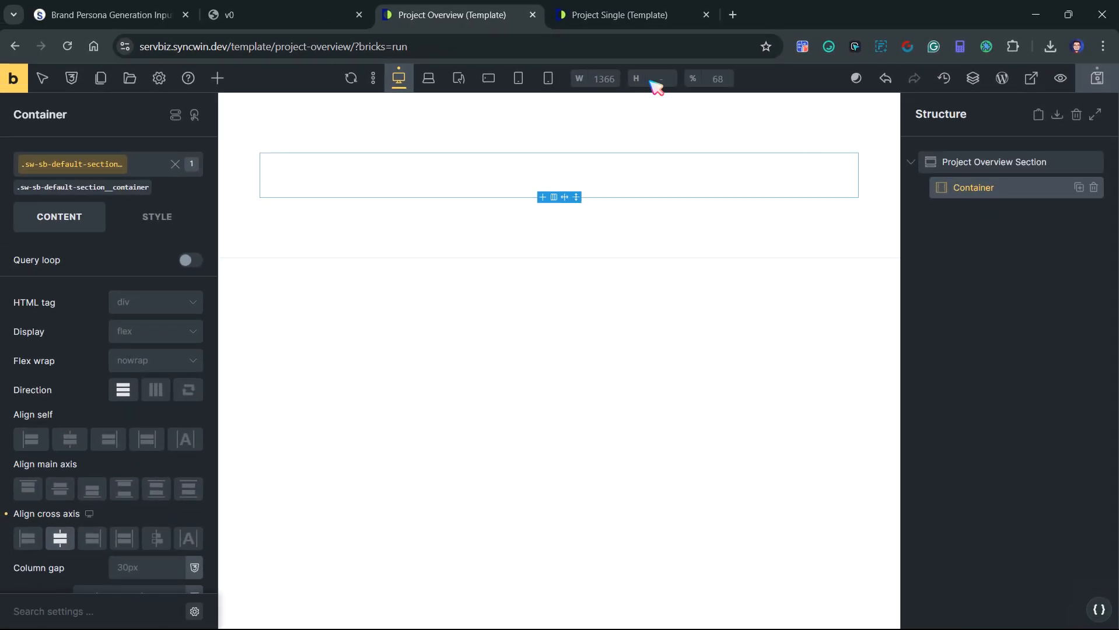
# - Check the v0 reference layout and add two blocks inside the Container of the Project Overview template
pyautogui.click(256, 14)
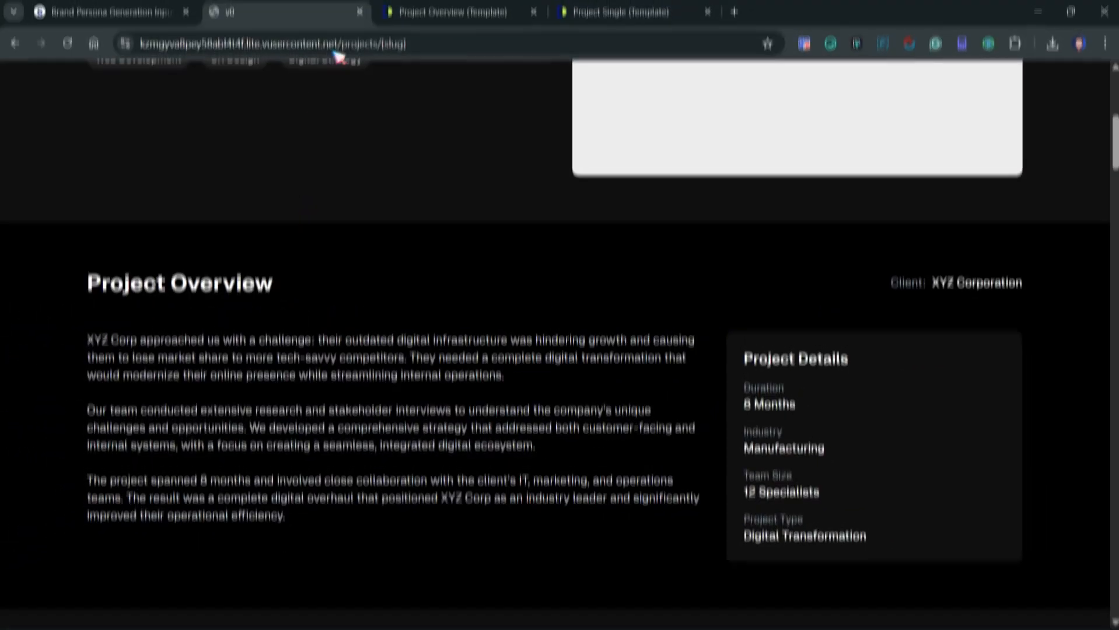
pyautogui.click(440, 11)
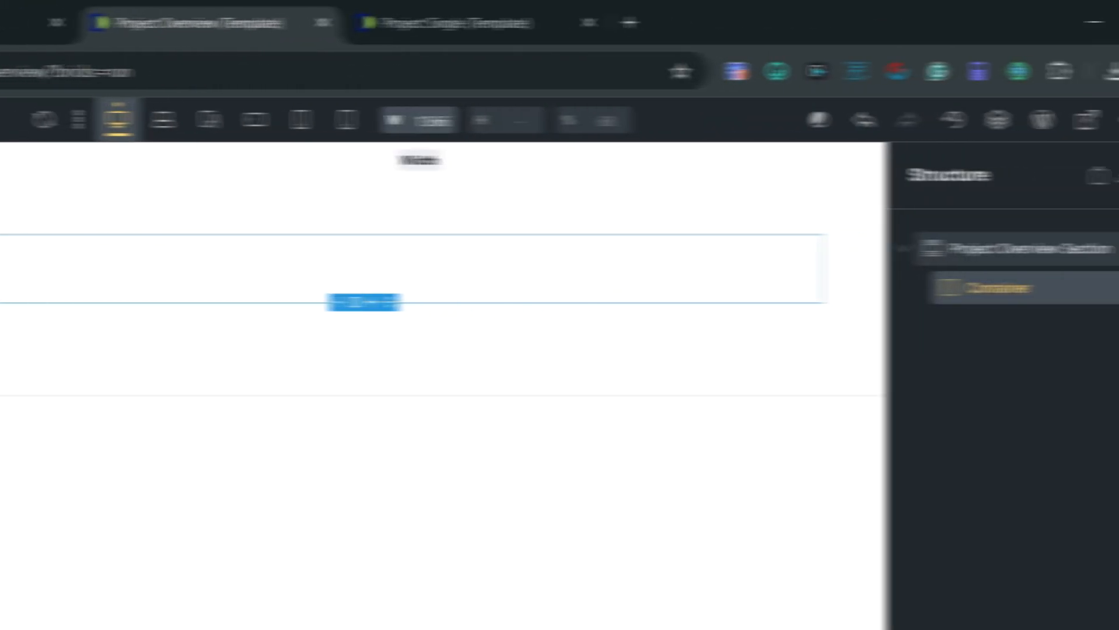
pyautogui.click(1012, 289)
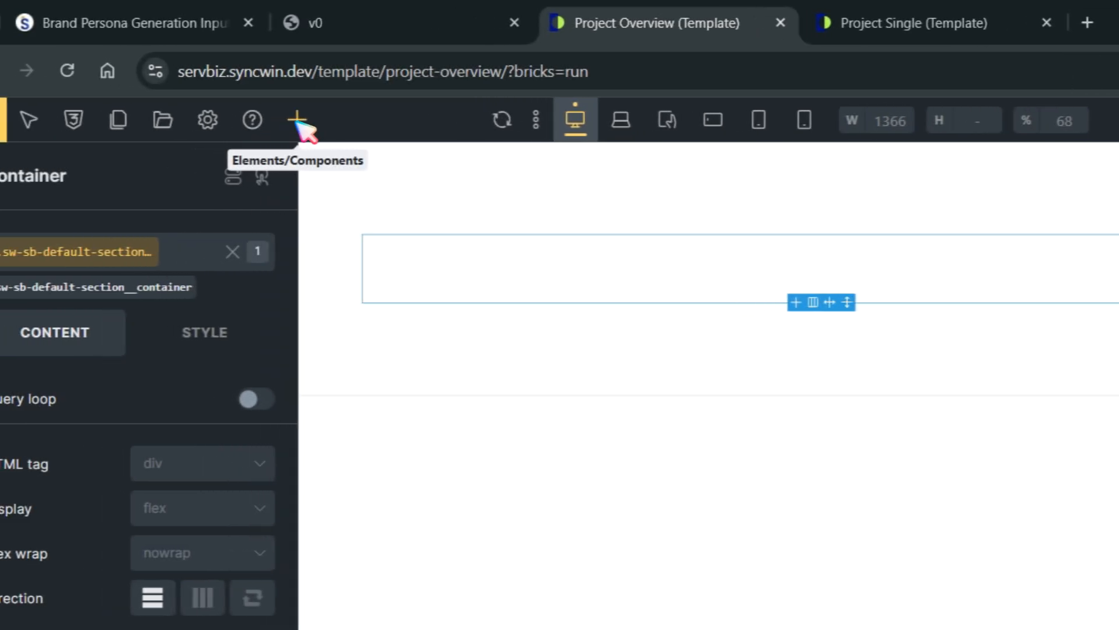
pyautogui.click(299, 123)
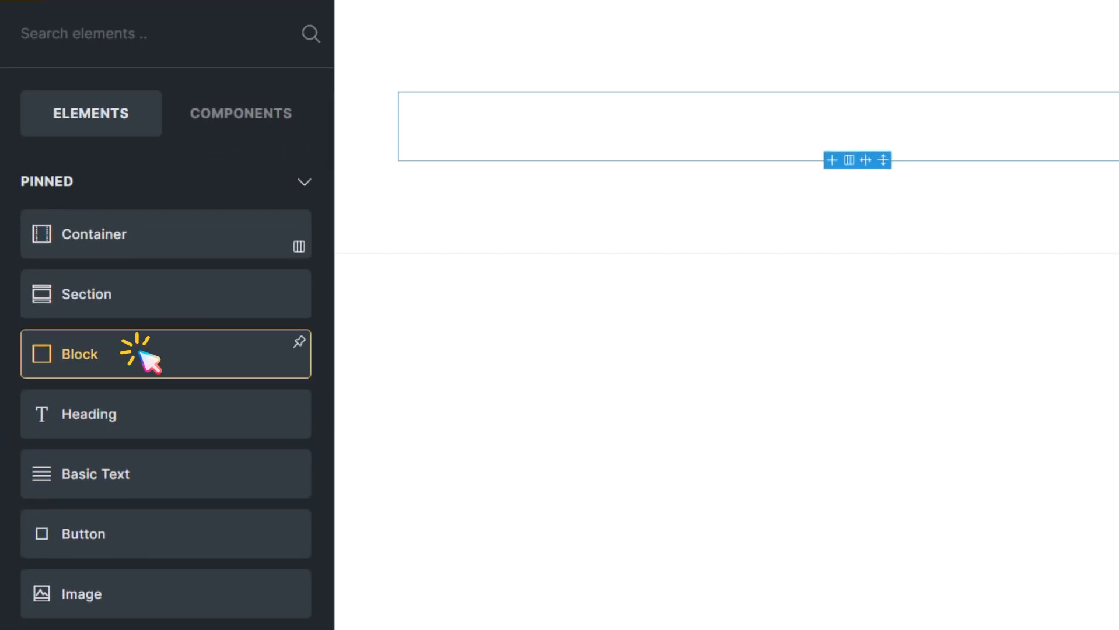
pyautogui.click(142, 353)
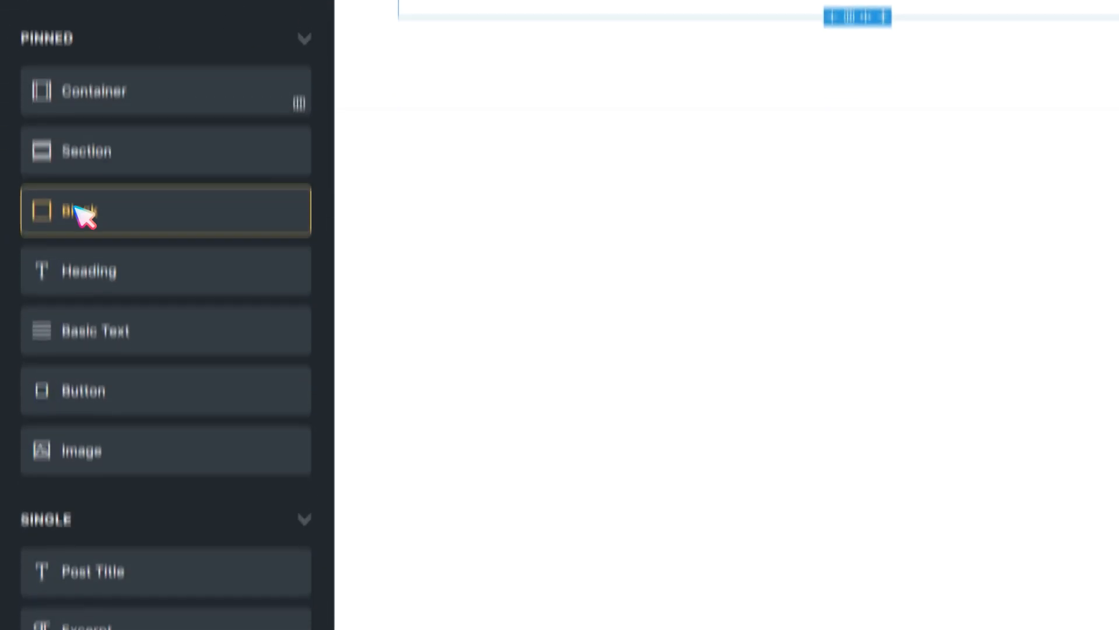
pyautogui.click(83, 497)
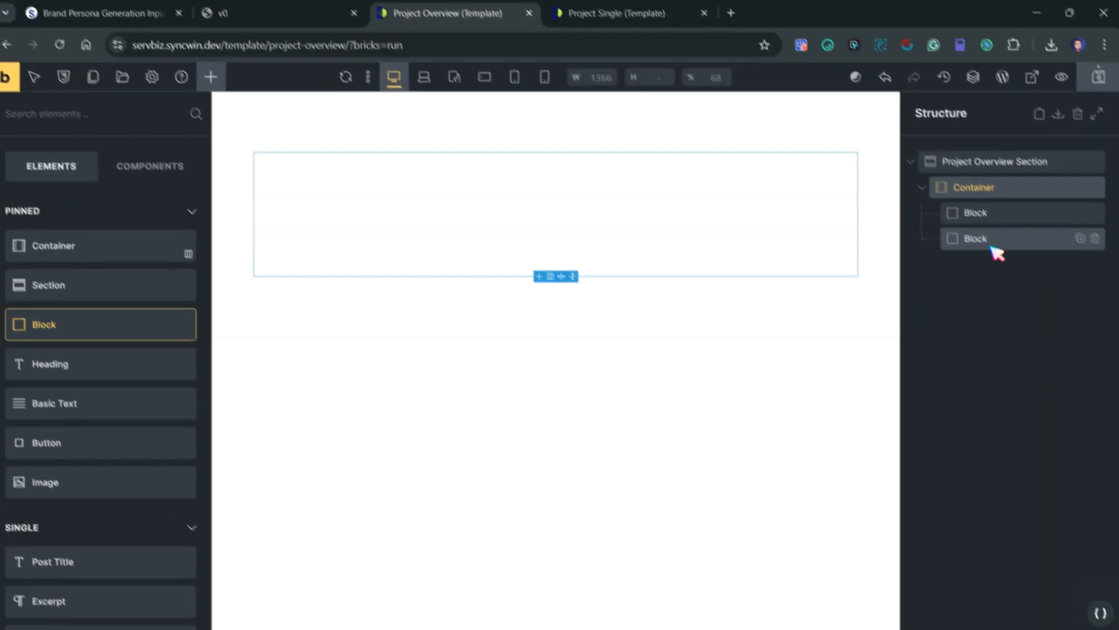
# - Nest two further blocks inside the Container's second block
pyautogui.click(964, 239)
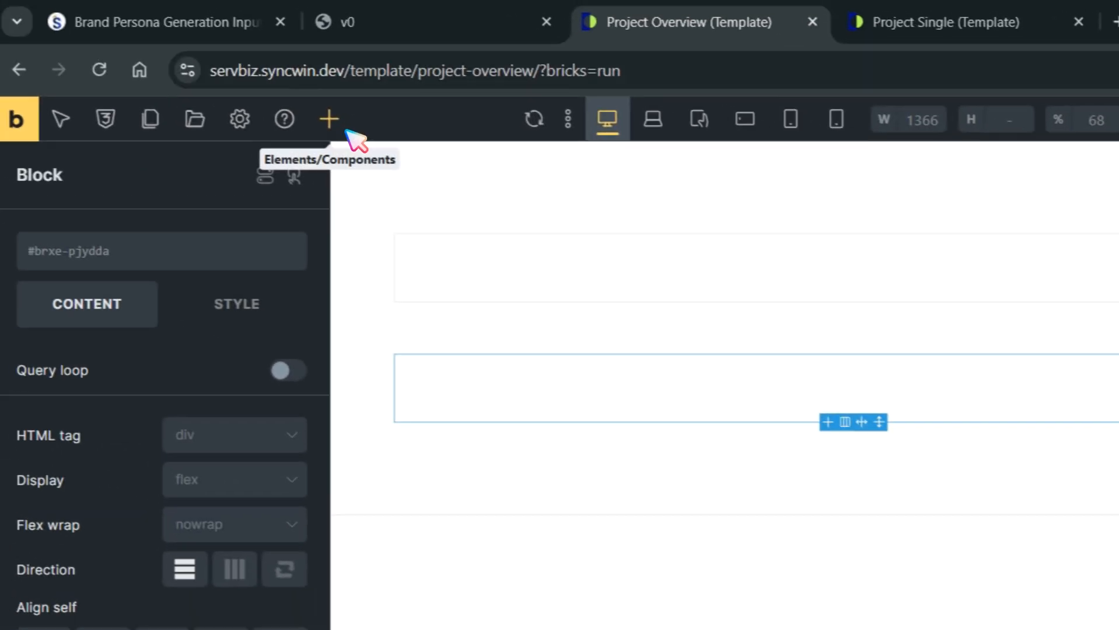
pyautogui.click(330, 117)
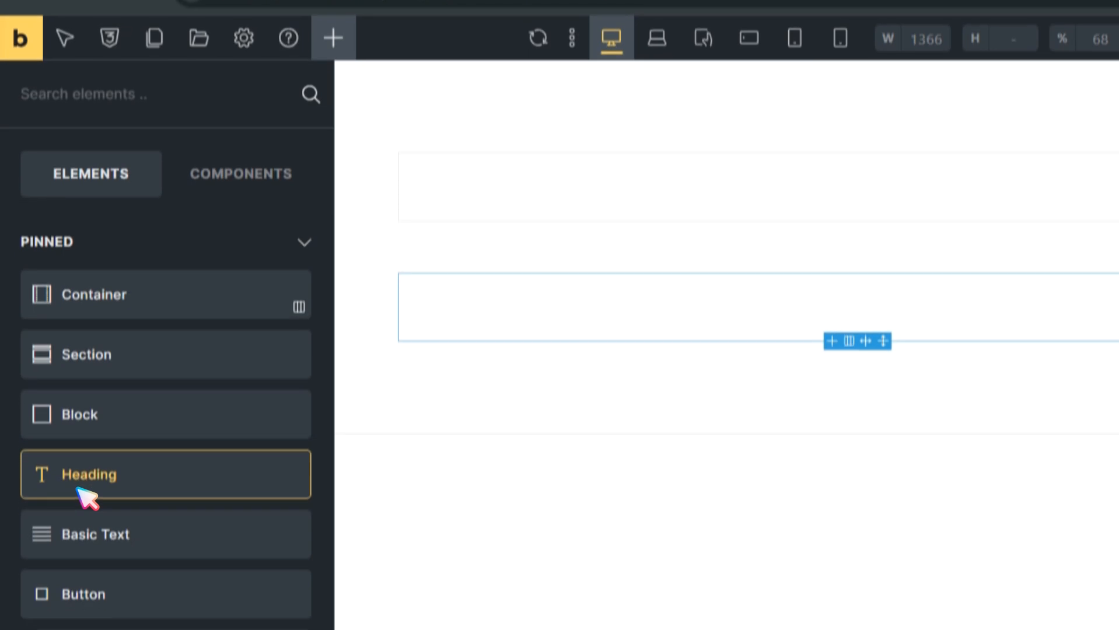
pyautogui.click(87, 489)
pyautogui.click(96, 397)
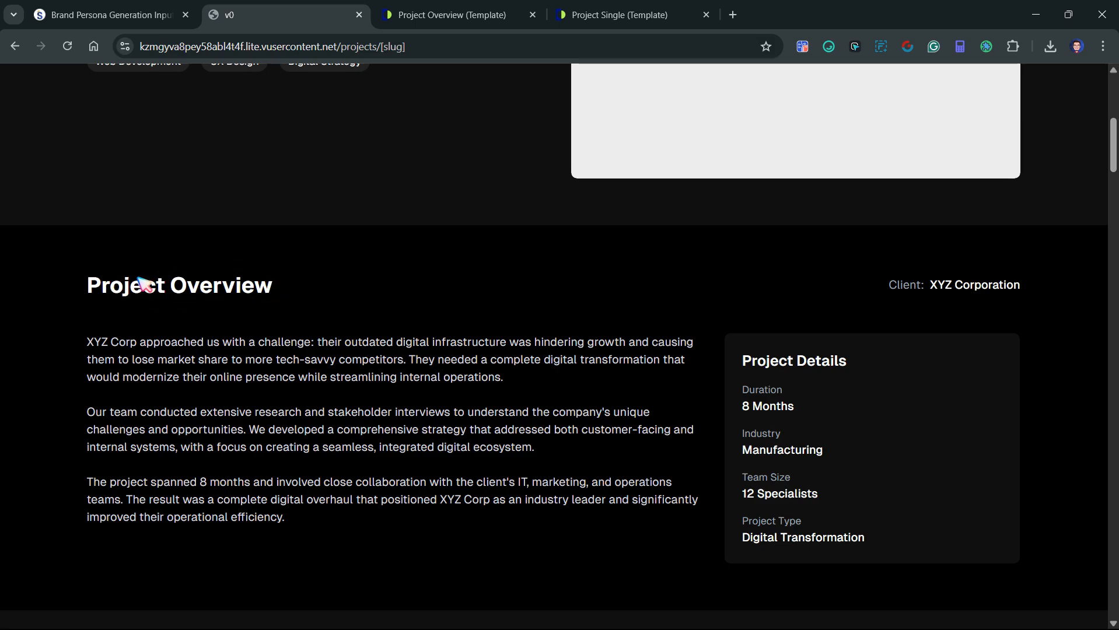
# - Copy the Section Intro block from the Timeline Section of the Project Single template and return to the Project Overview template
pyautogui.moveTo(615, 9)
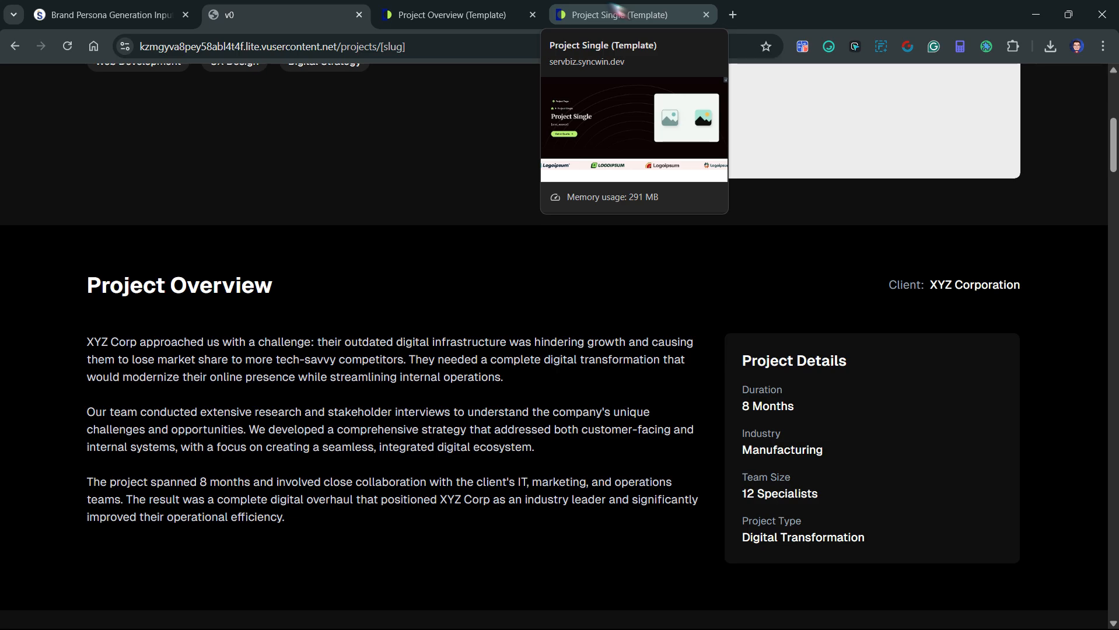
pyautogui.click(616, 8)
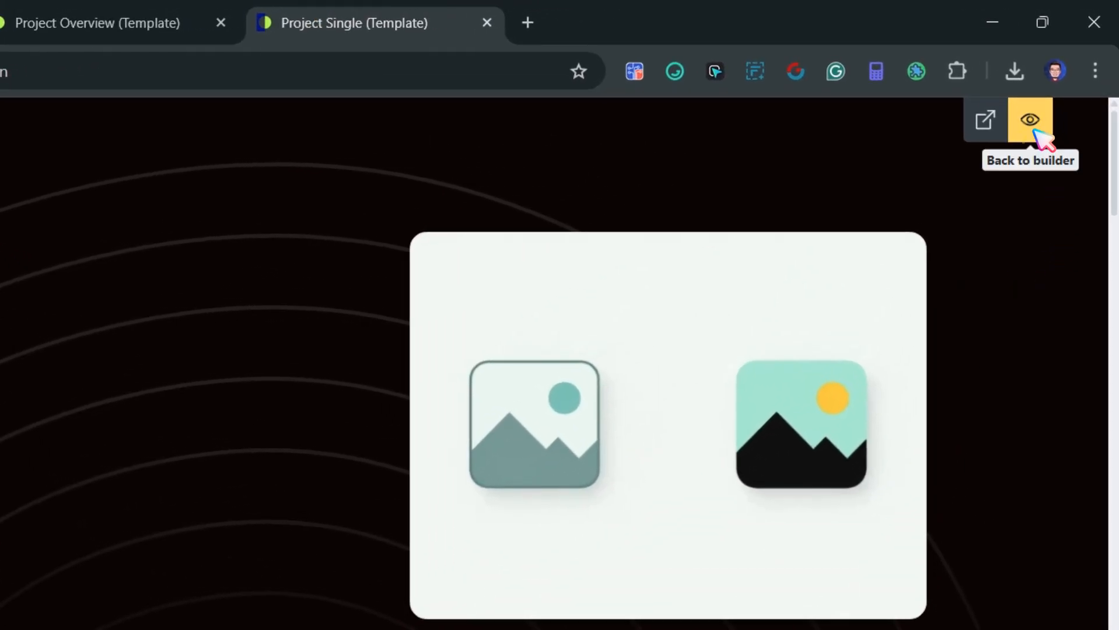
pyautogui.click(1036, 130)
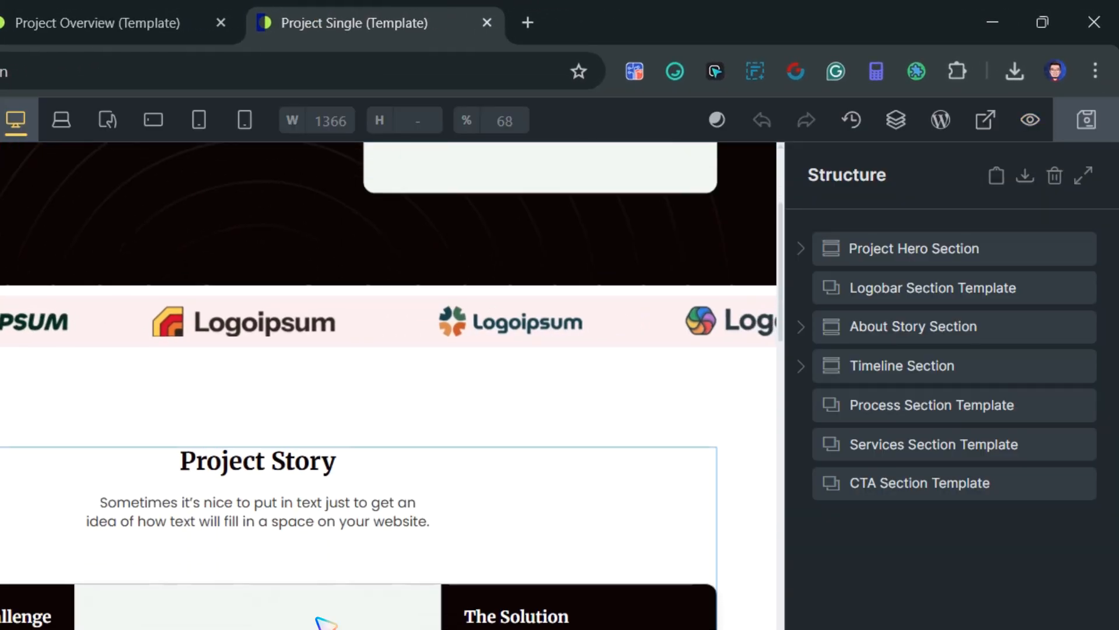
pyautogui.scroll(-10, 437, 497)
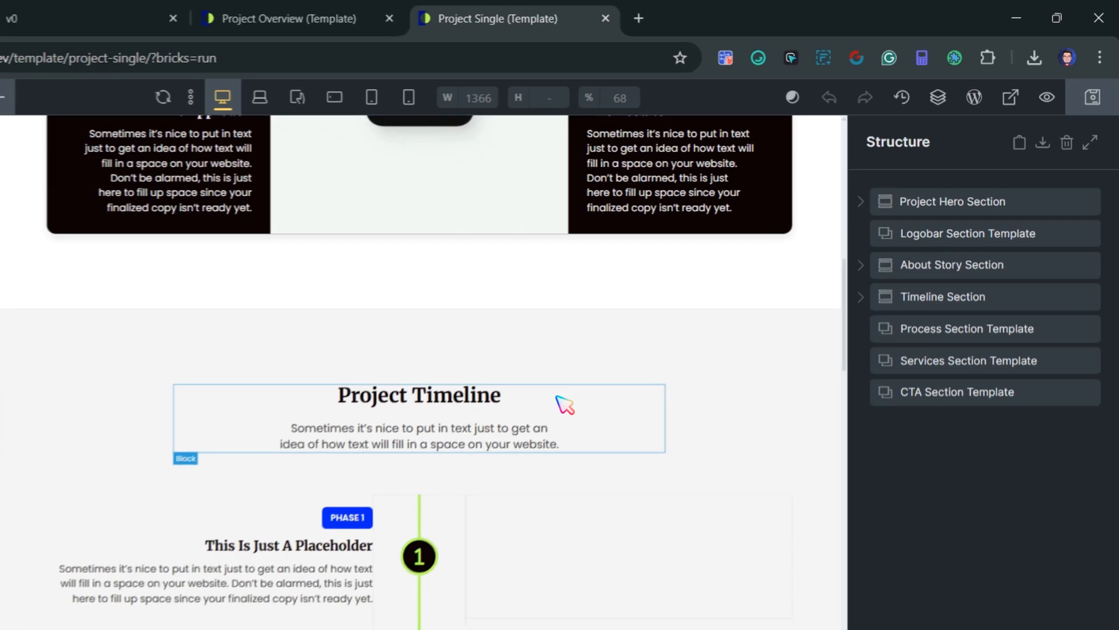
pyautogui.click(565, 404)
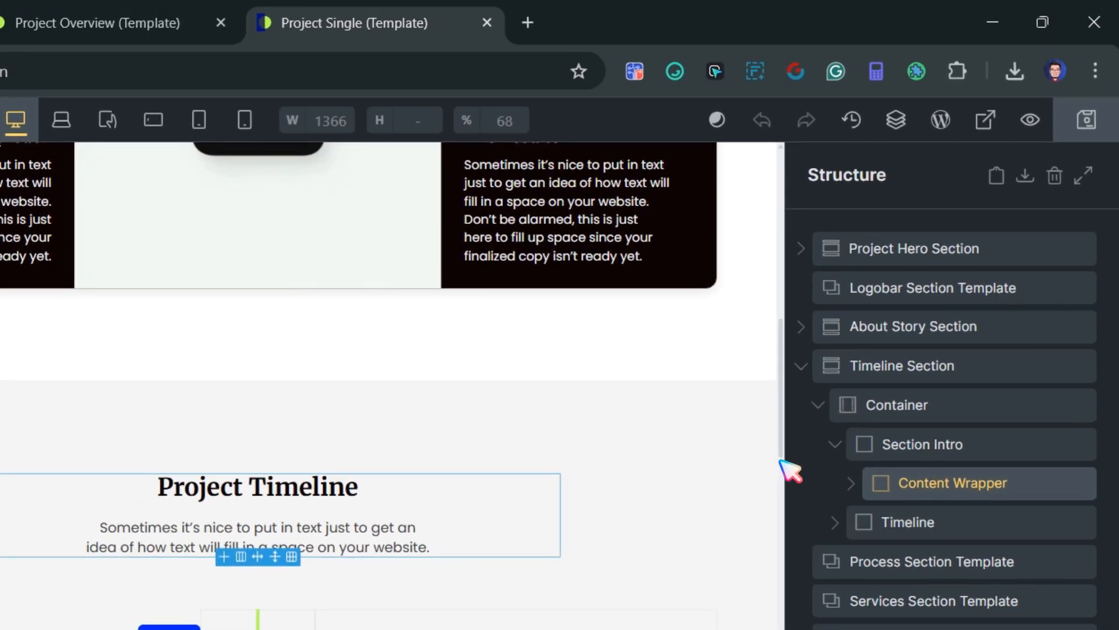
pyautogui.click(834, 444)
pyautogui.click(954, 447)
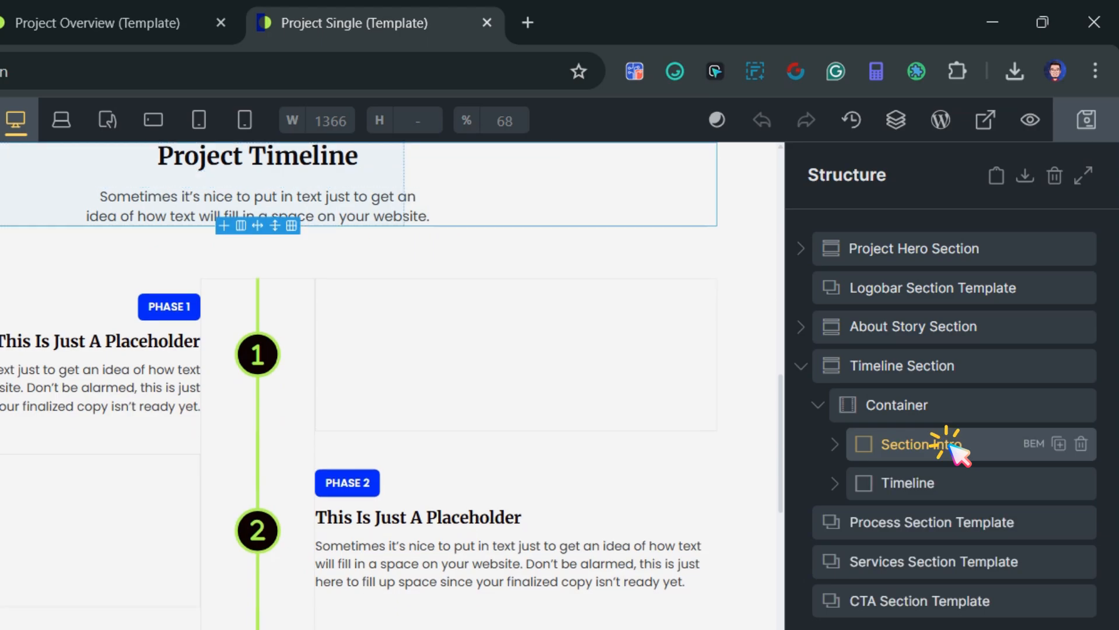
pyautogui.hotkey('ctrl', 'c')
pyautogui.click(93, 22)
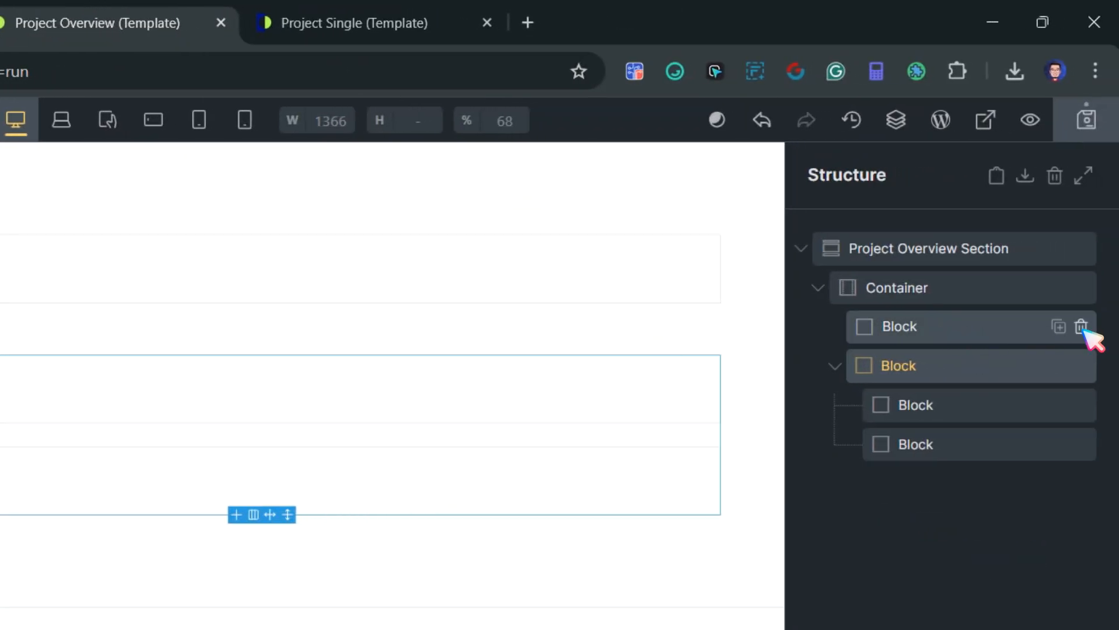
# - Replace the Container's empty first block with the copied Section Intro, placed above the remaining block
pyautogui.click(1081, 326)
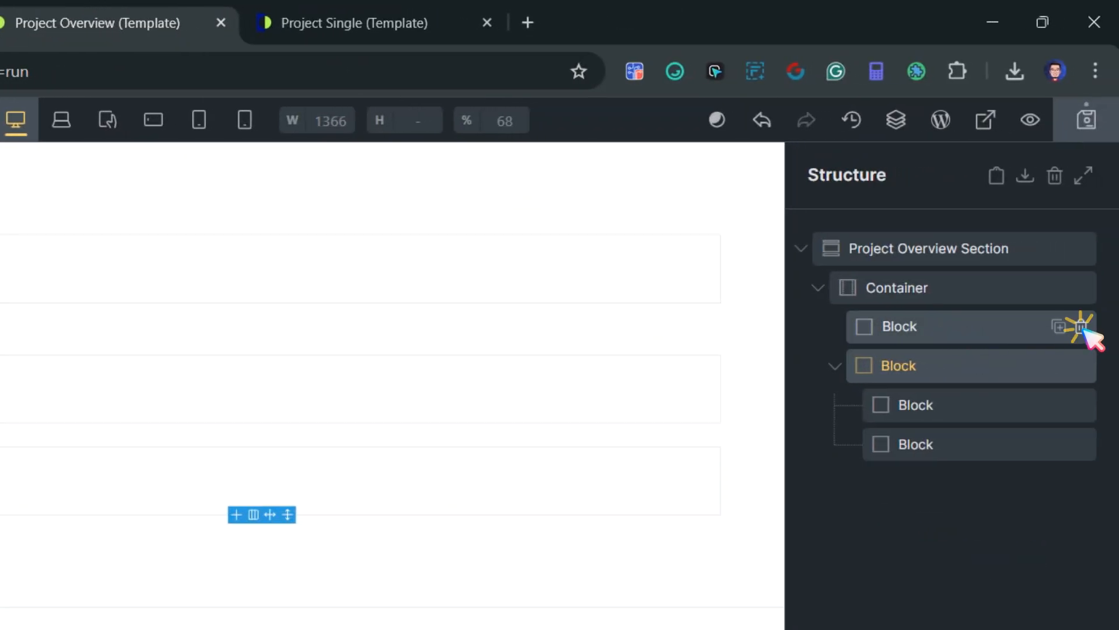
pyautogui.click(836, 327)
pyautogui.click(894, 294)
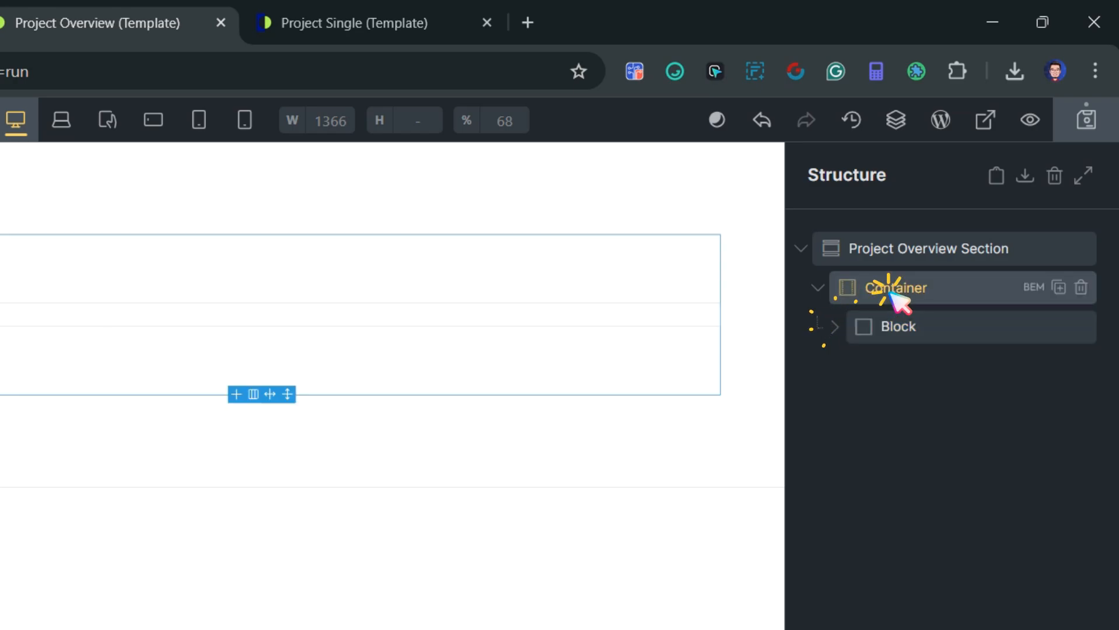
pyautogui.hotkey('ctrl', 'v')
pyautogui.moveTo(922, 376); pyautogui.dragTo(945, 331)
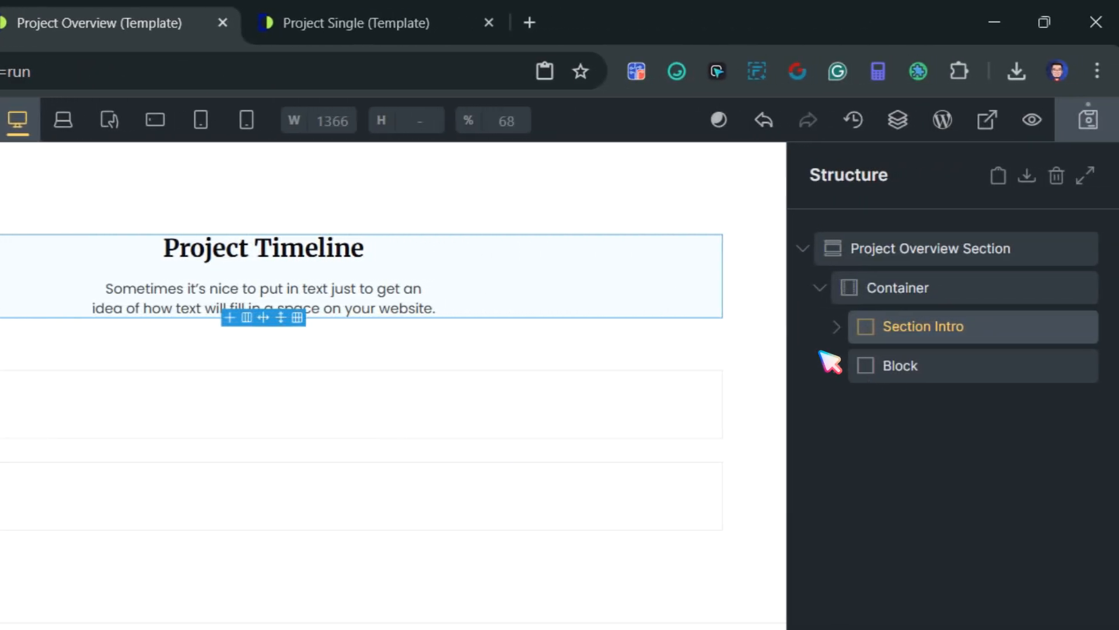
# - Check the v0 reference layout and rename the block below Section Intro as Project Overview
pyautogui.click(833, 367)
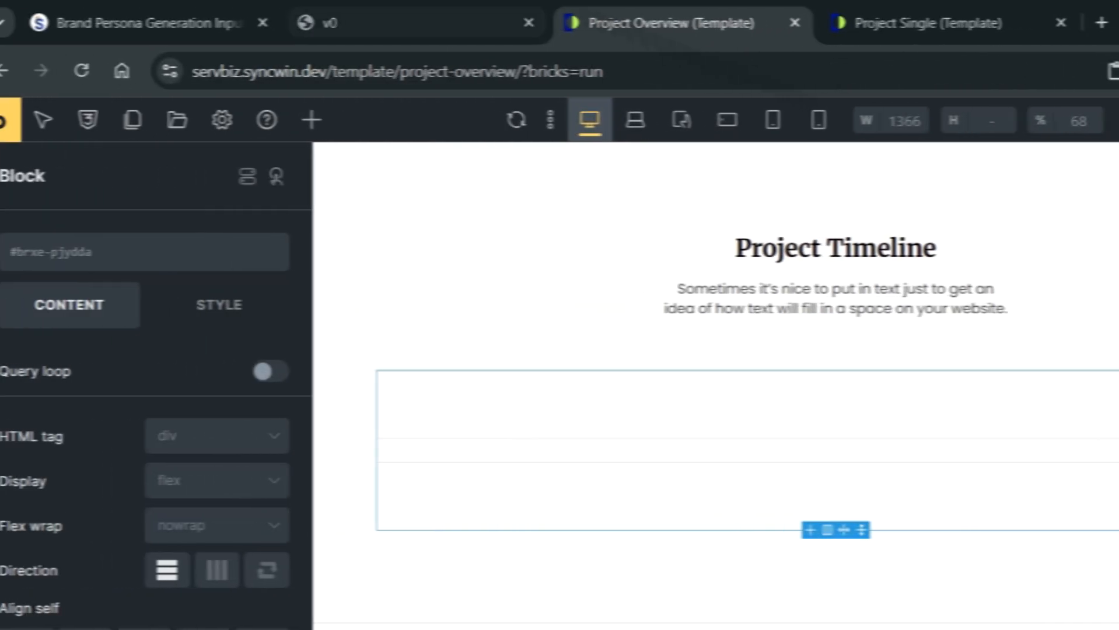
pyautogui.click(0, 20)
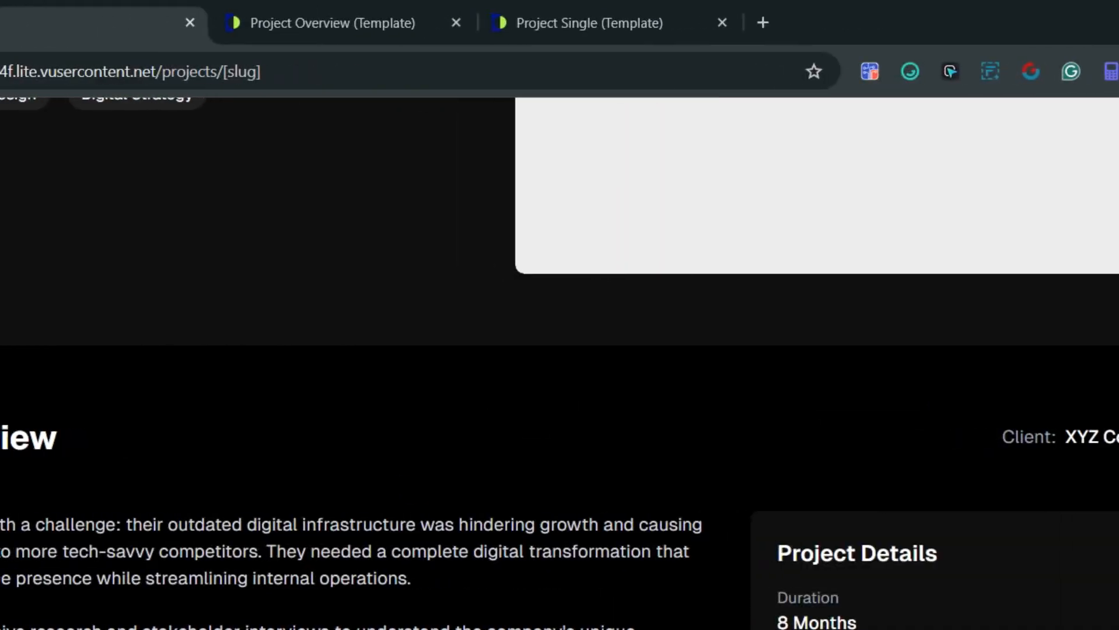
pyautogui.click(535, 23)
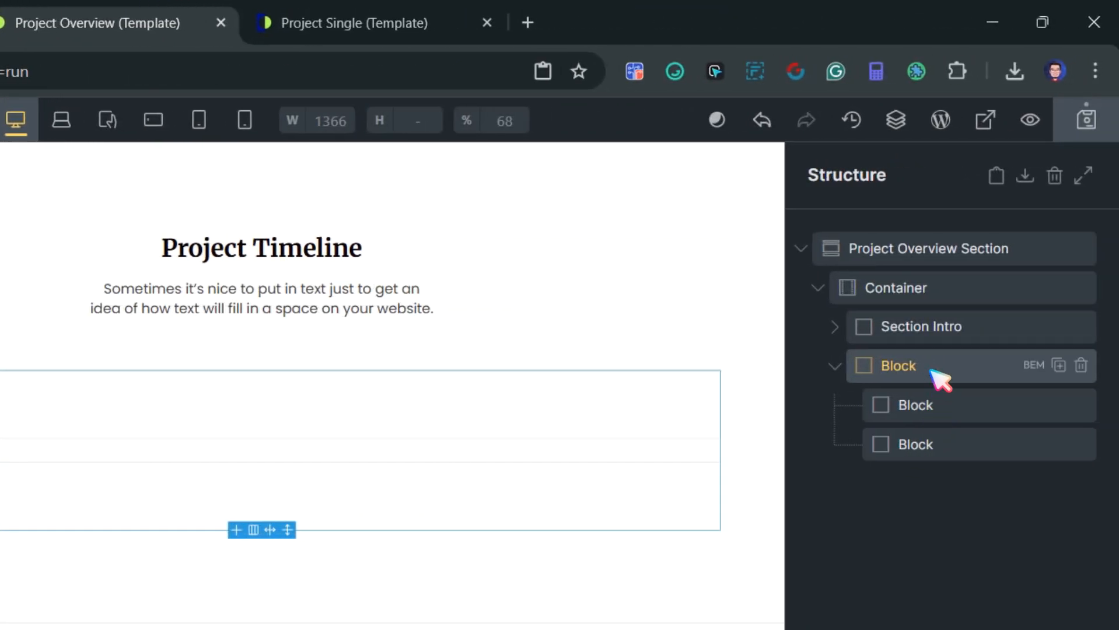
pyautogui.doubleClick(920, 374)
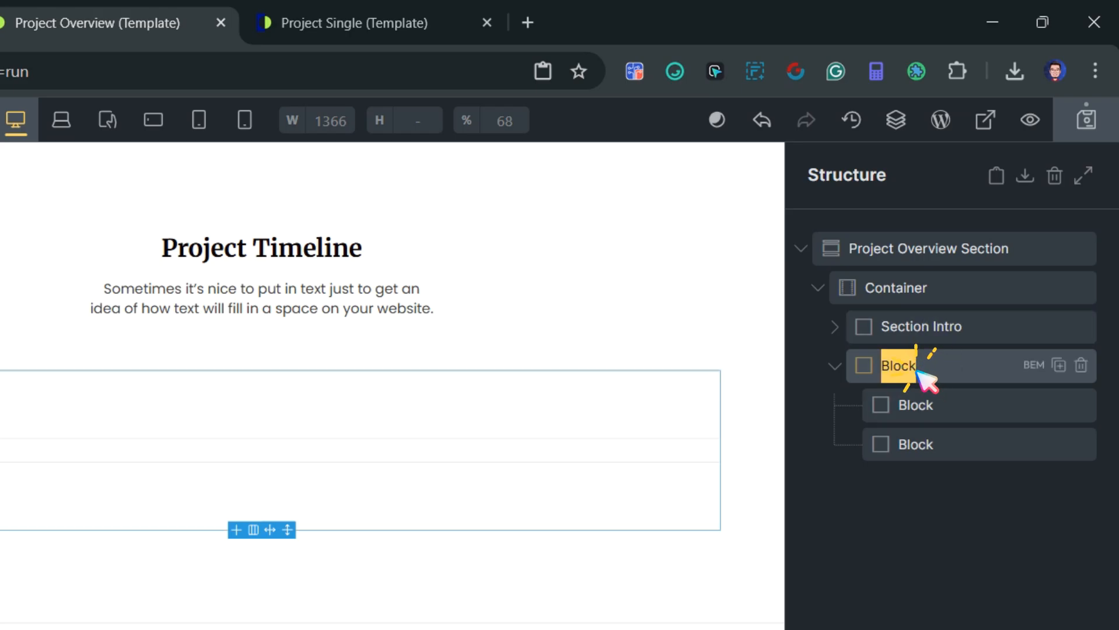
pyautogui.write('Project O')
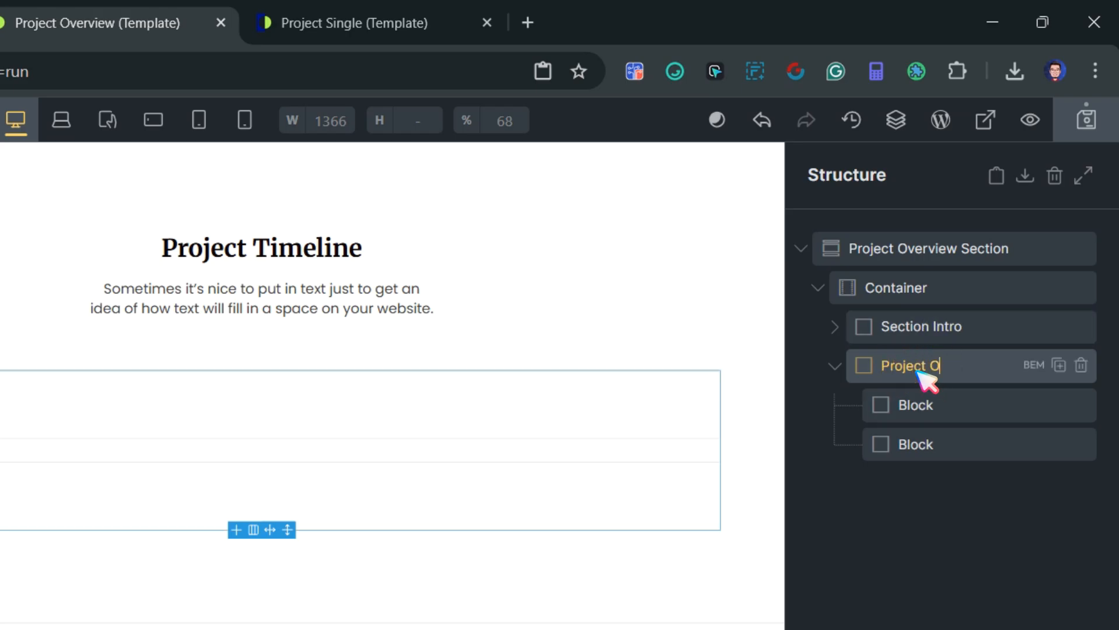
pyautogui.write('verview')
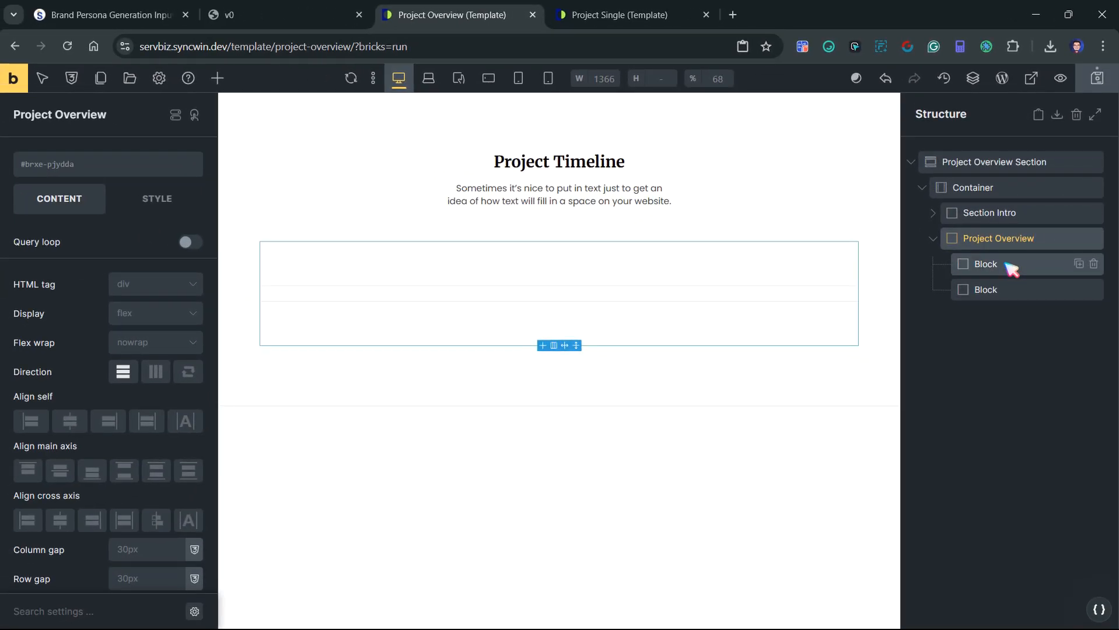
# - Rename the two blocks nested in Project Overview as Content Wrapper and Project Info Card, in that order
pyautogui.click(1011, 269)
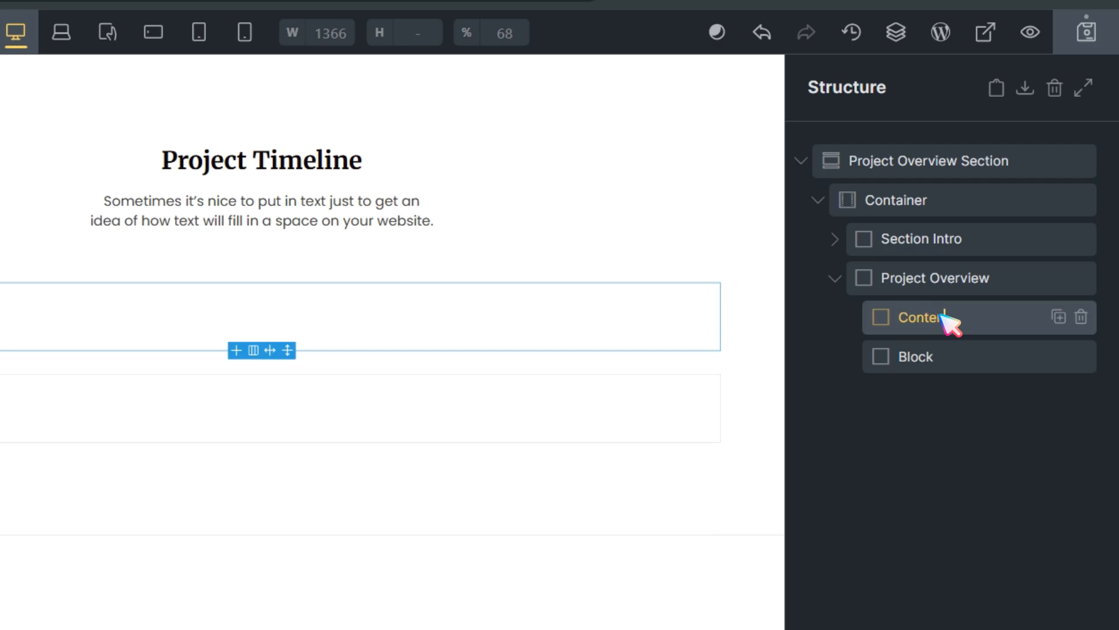
pyautogui.write('nt Wrapper')
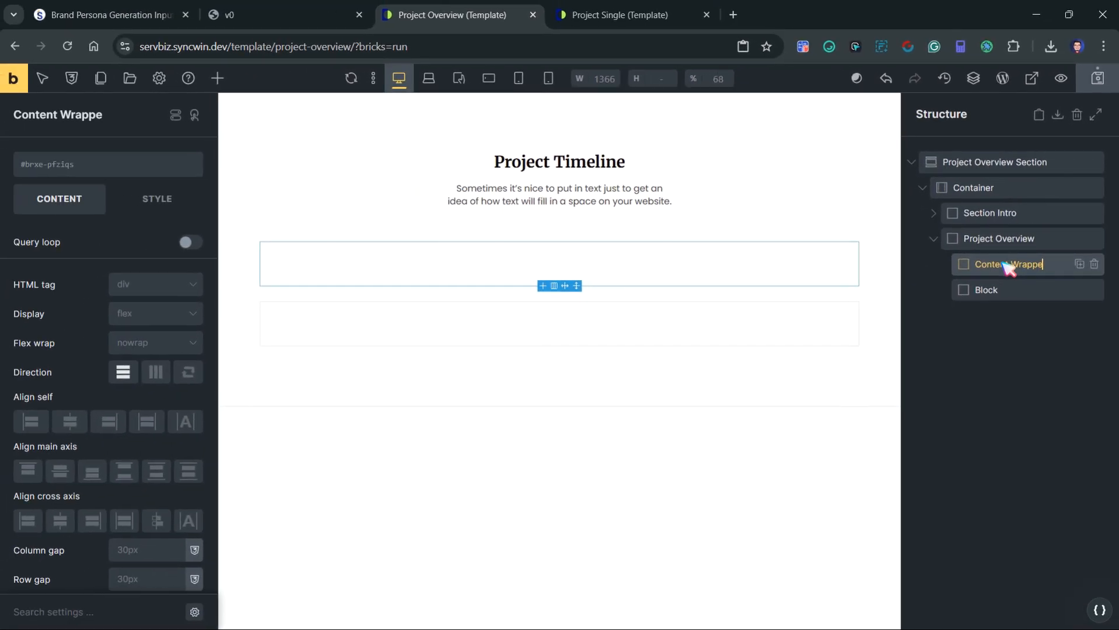
pyautogui.click(327, 13)
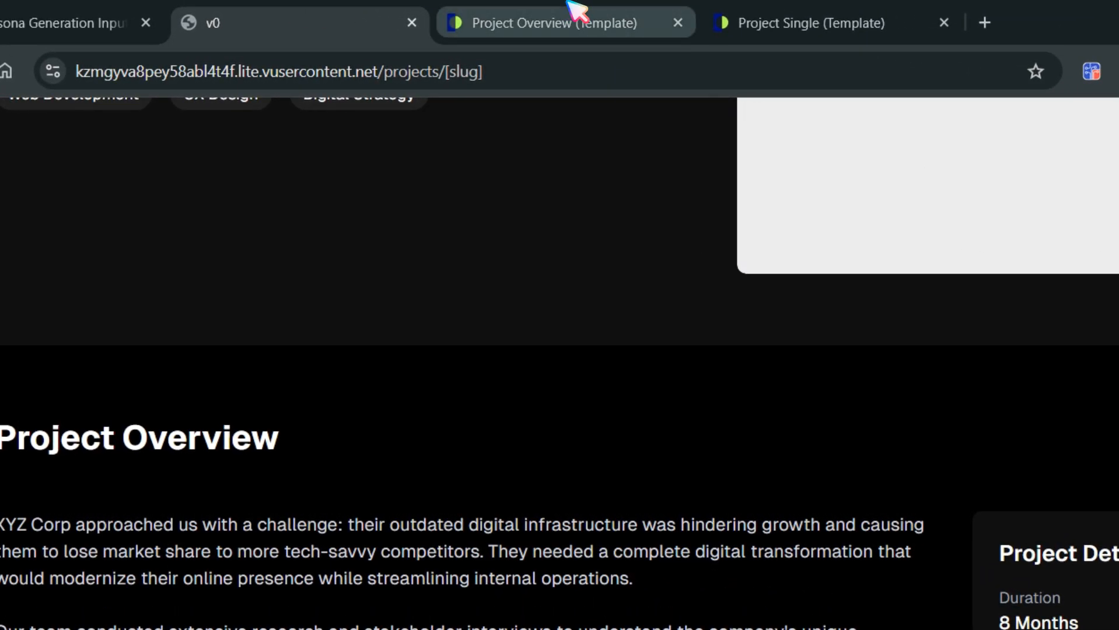
pyautogui.click(574, 12)
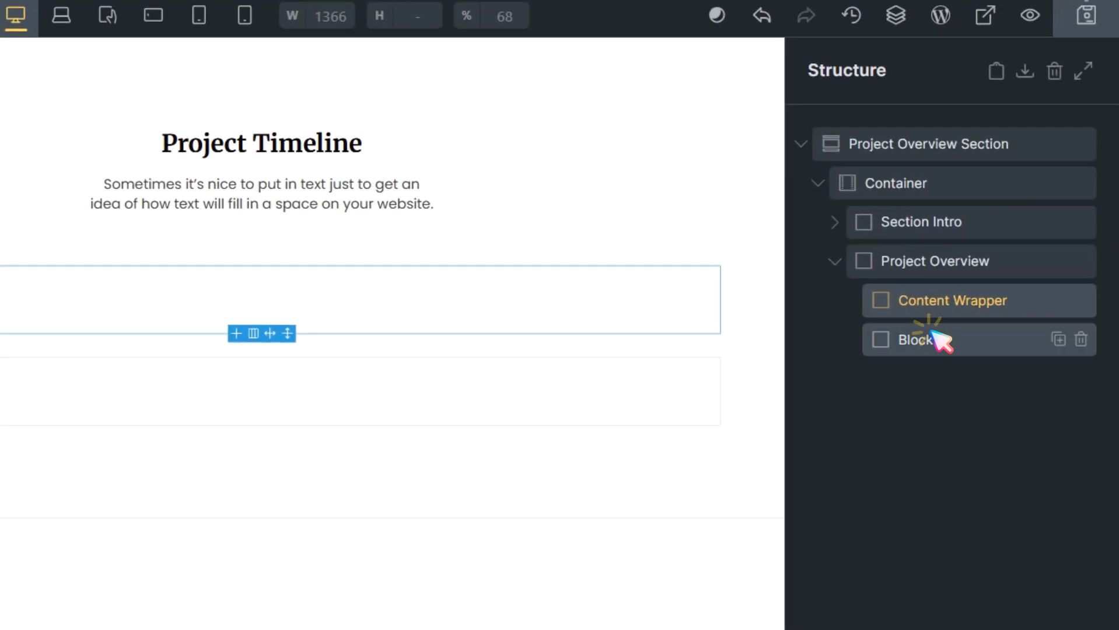
pyautogui.click(933, 333)
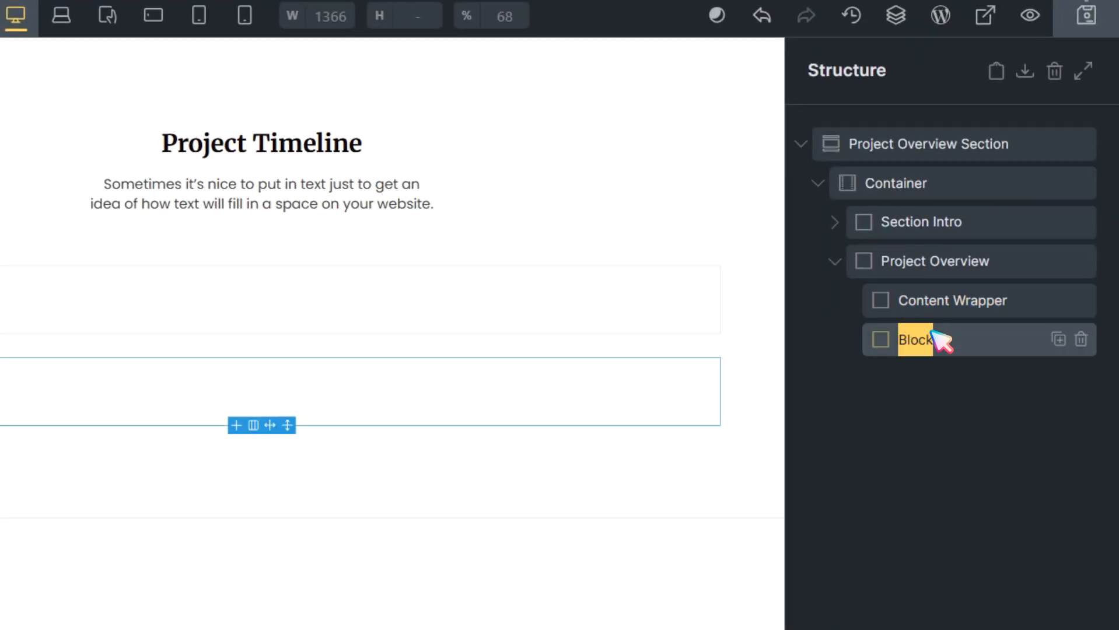
pyautogui.write('Info C')
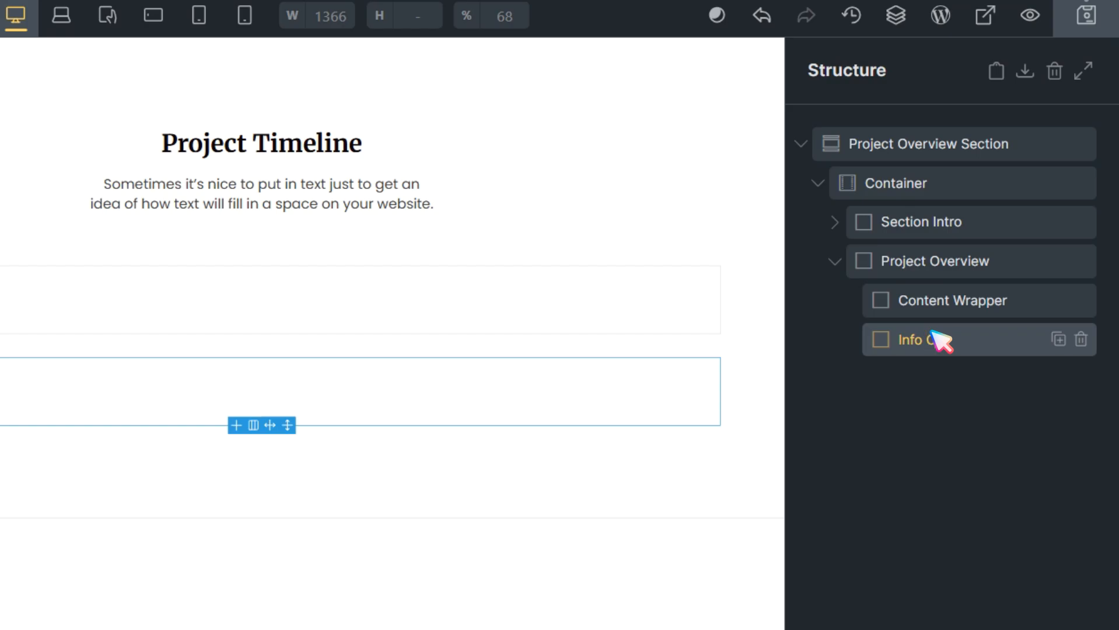
pyautogui.write('ard')
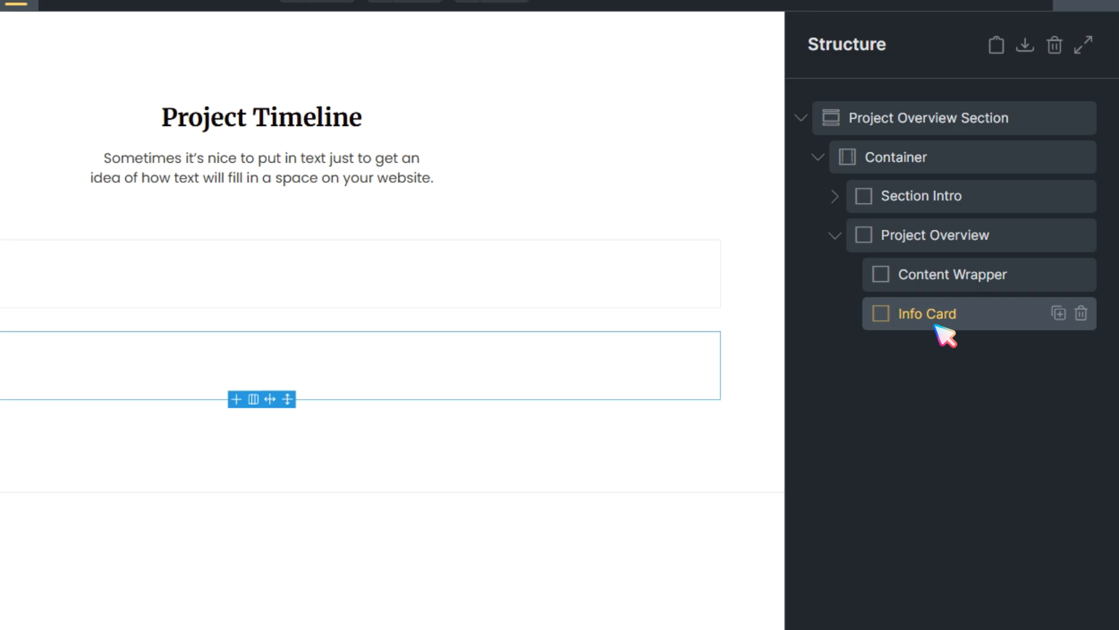
pyautogui.write('t')
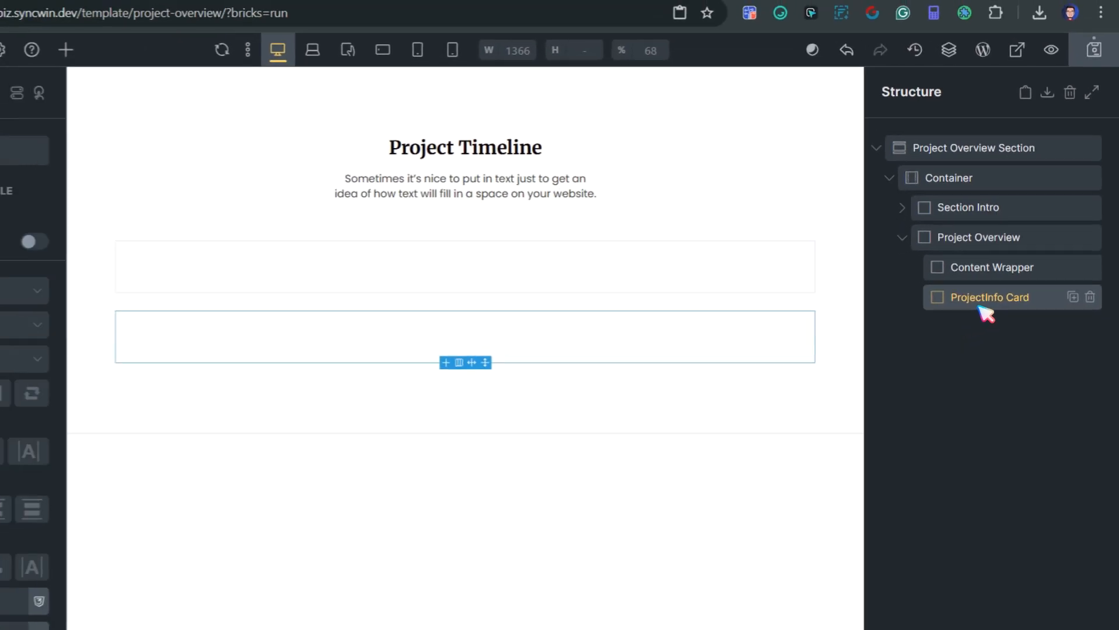
pyautogui.click(992, 415)
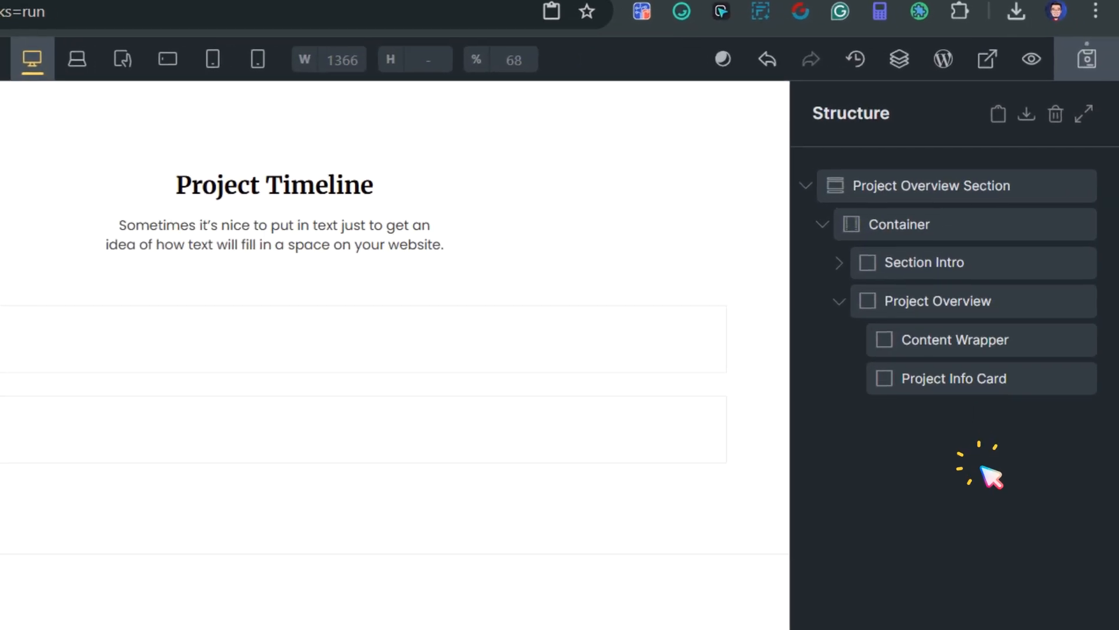
# - Check the overview text in the v0 reference and add a Rich Text element inside Content Wrapper
pyautogui.click(945, 344)
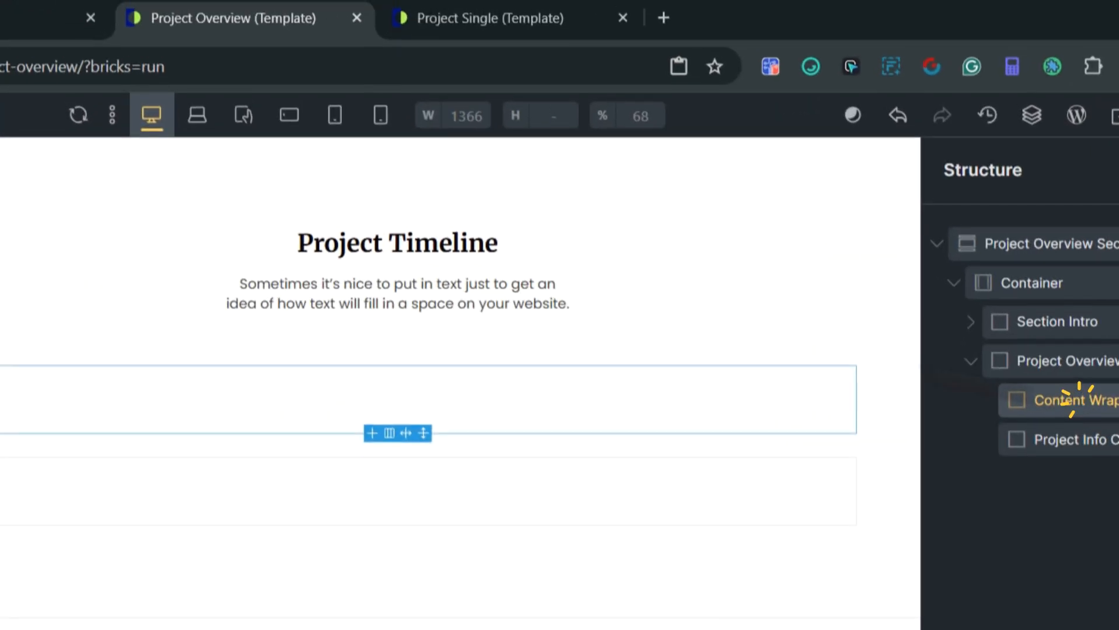
pyautogui.click(242, 7)
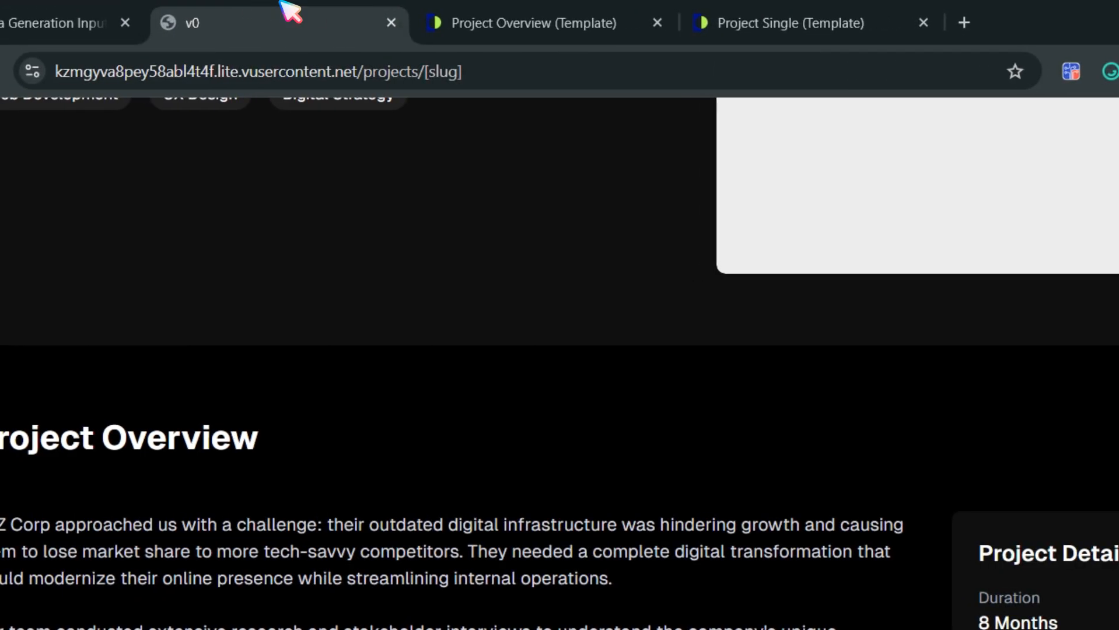
pyautogui.click(560, 14)
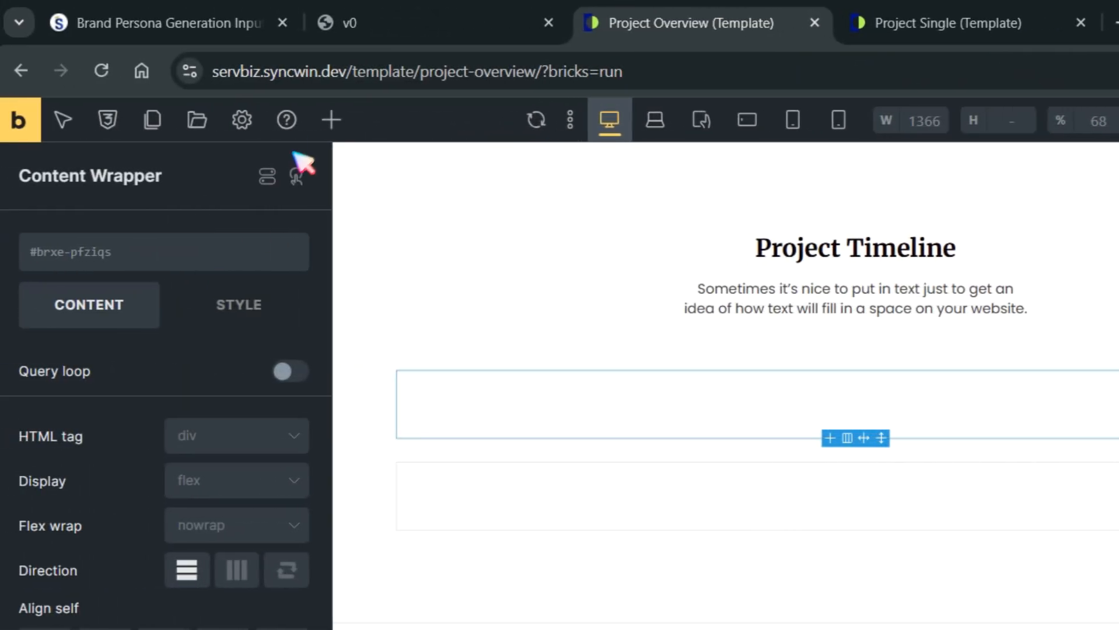
pyautogui.click(331, 120)
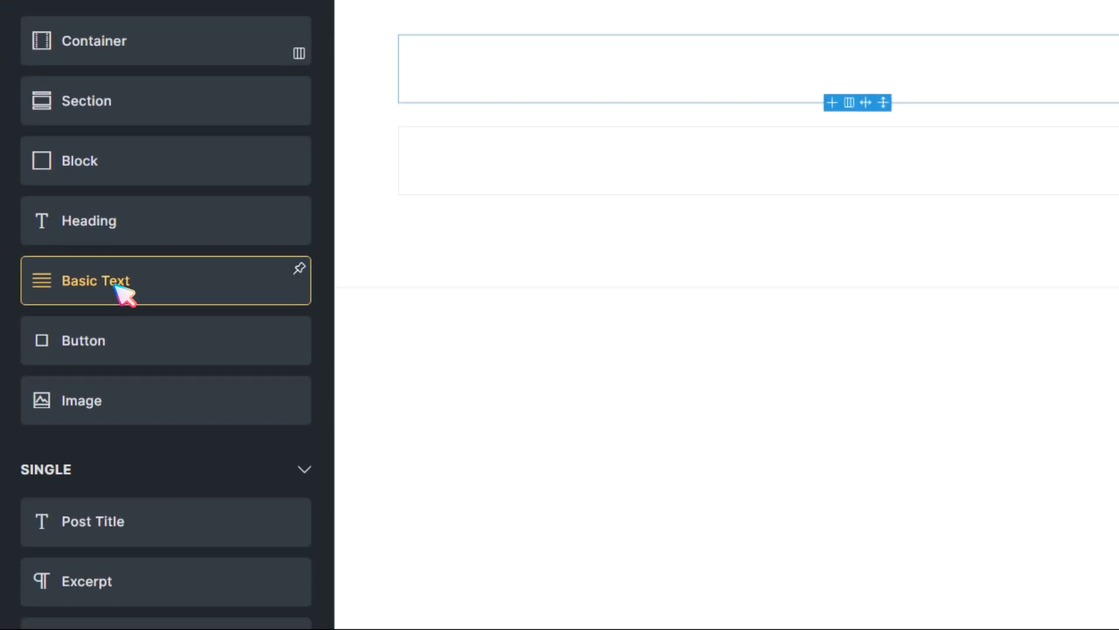
pyautogui.scroll(-4, 114, 364)
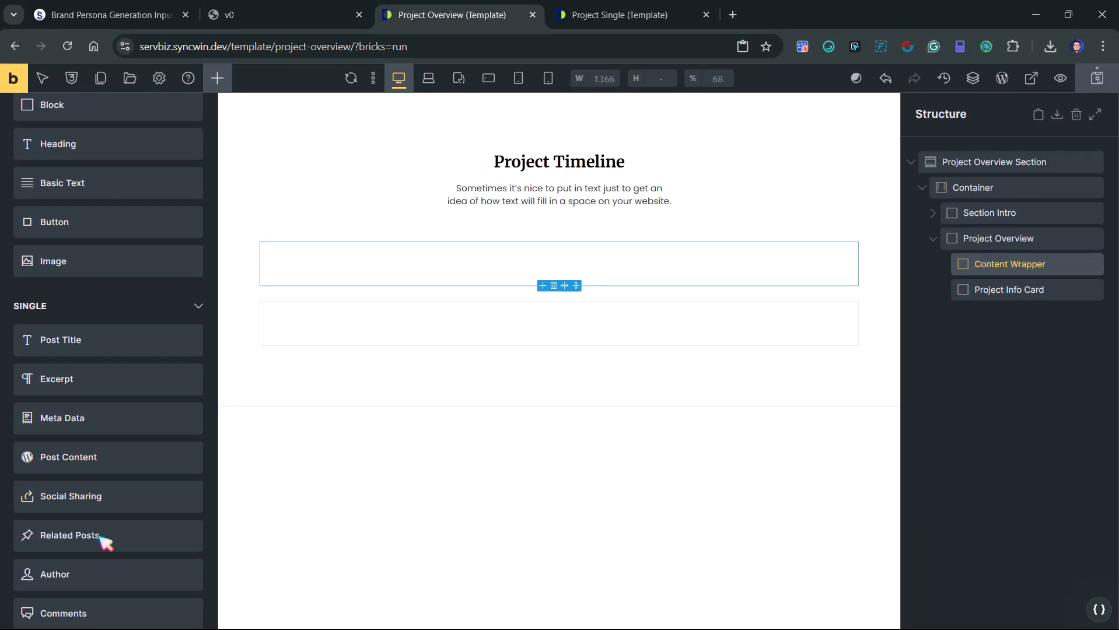
pyautogui.scroll(-10, 105, 543)
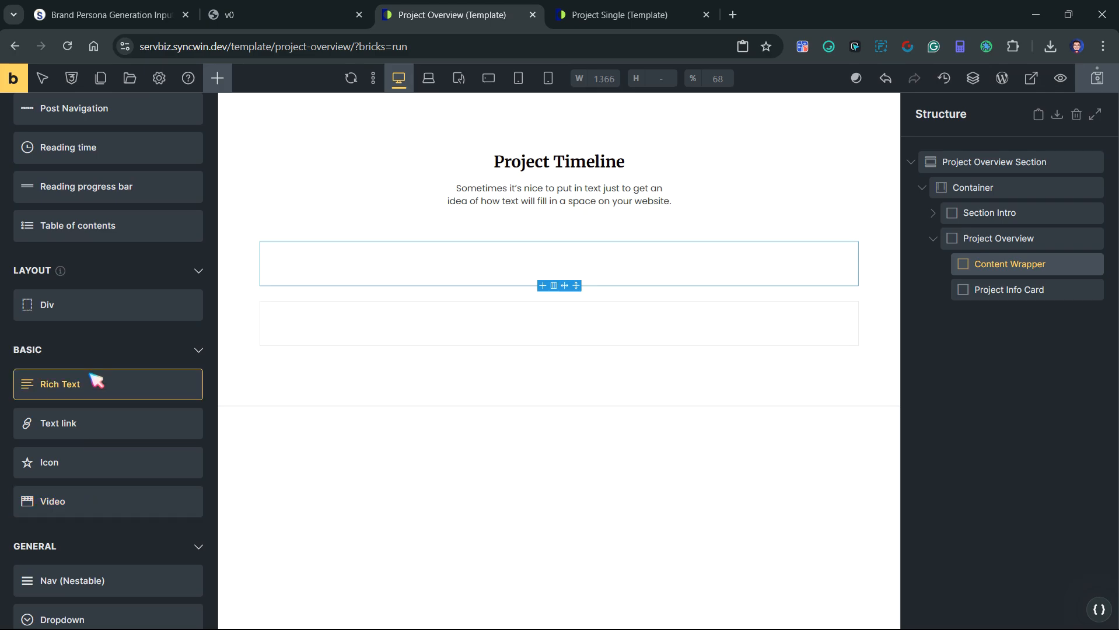
pyautogui.click(90, 390)
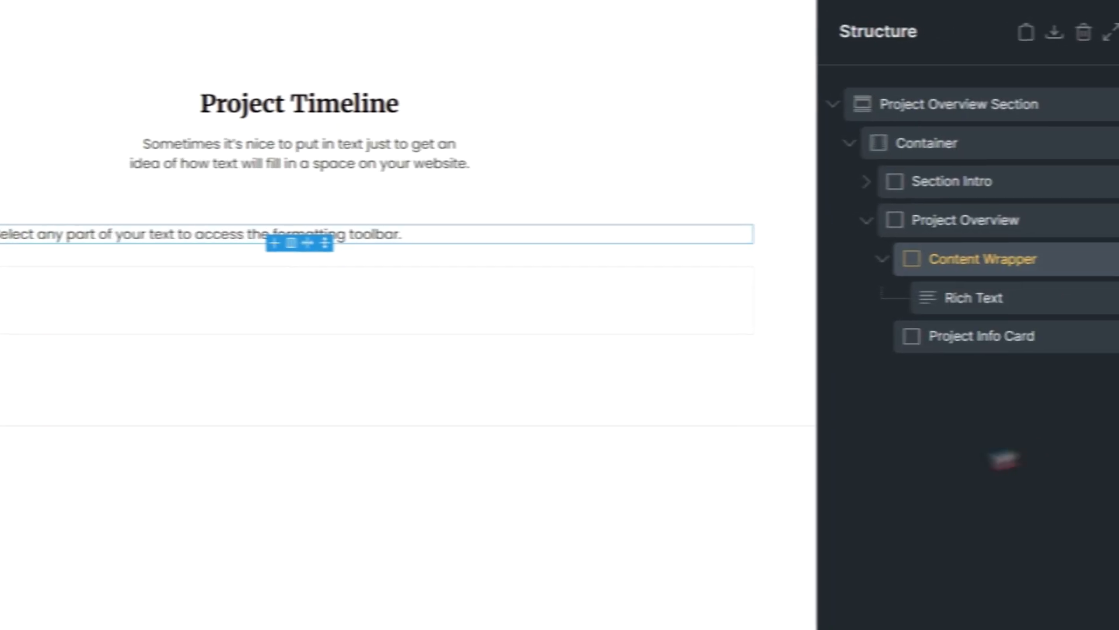
# - Following the Project Details card in the v0 reference, add a Heading and two Basic Text elements inside Project Info Card
pyautogui.click(978, 337)
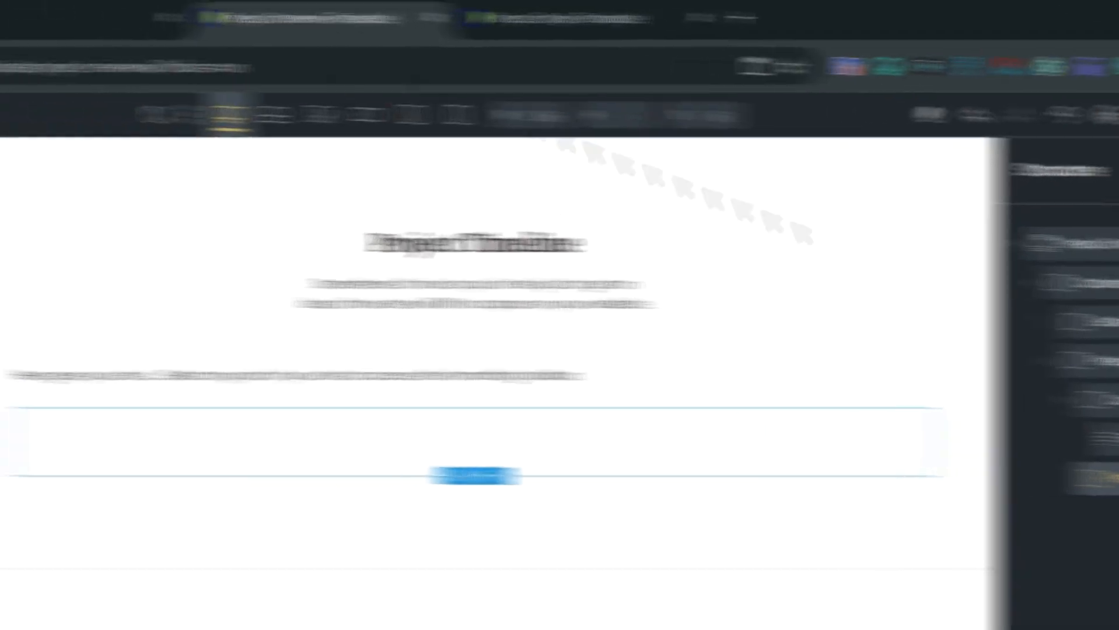
pyautogui.click(273, 9)
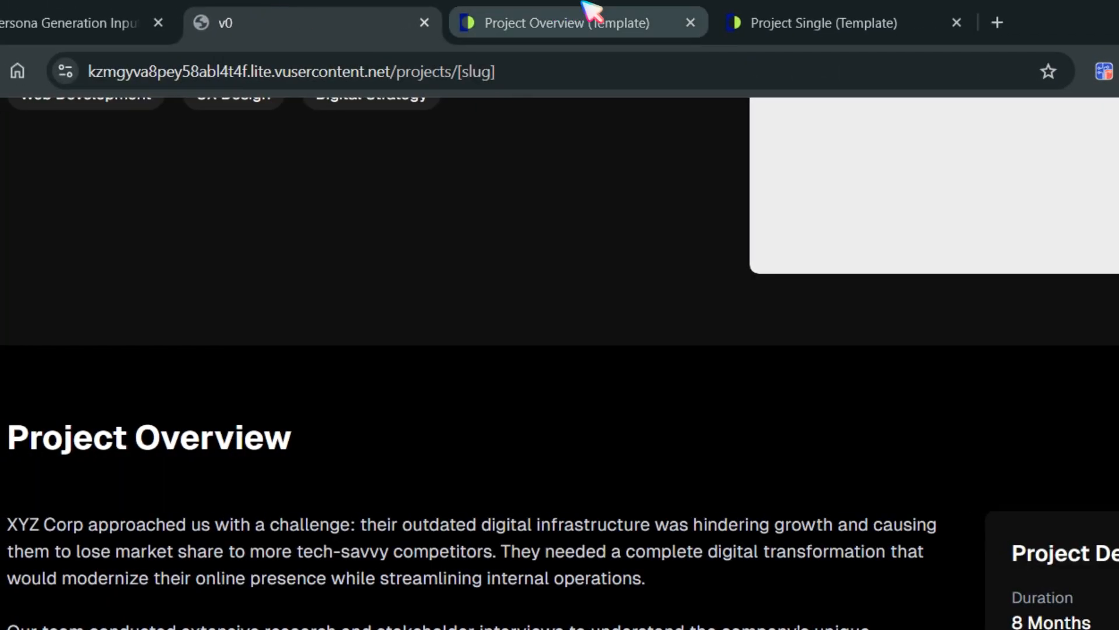
pyautogui.moveTo(585, 8)
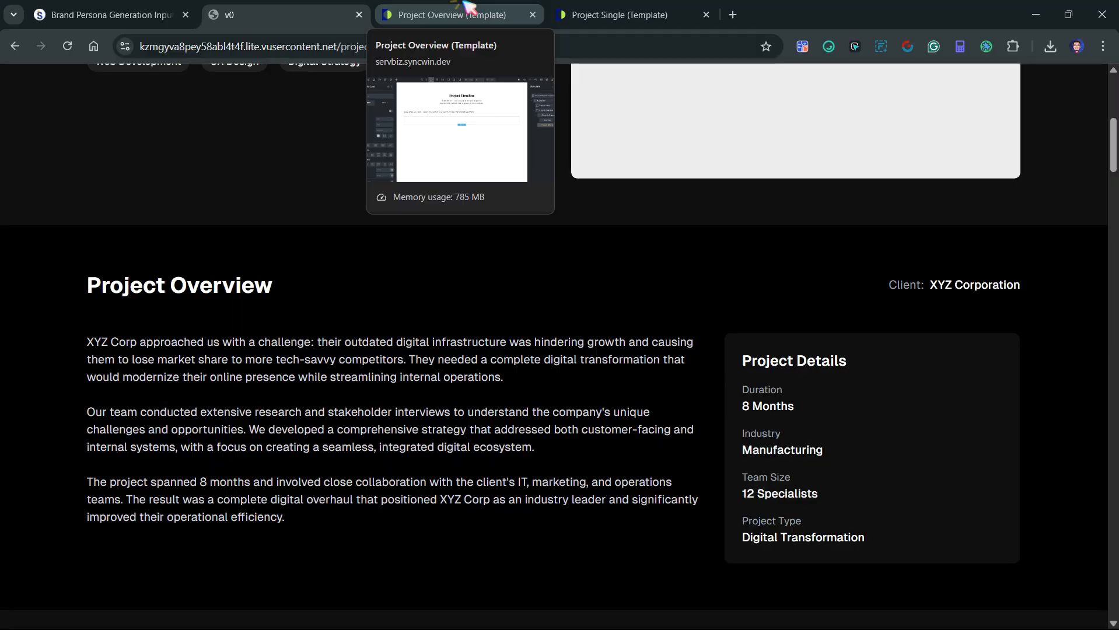
pyautogui.click(468, 14)
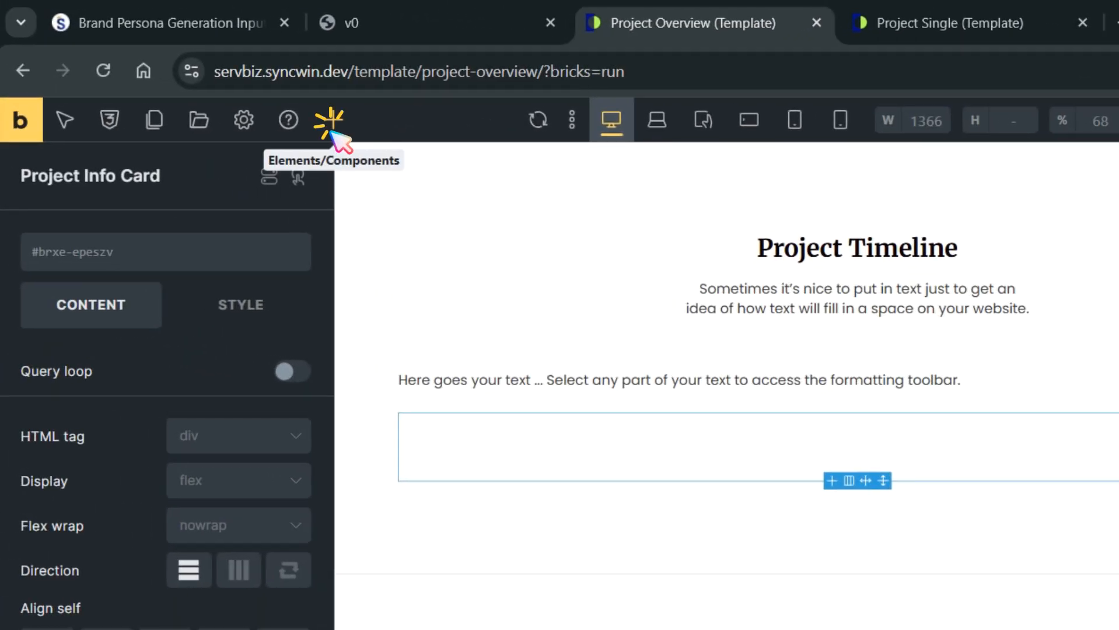
pyautogui.click(331, 131)
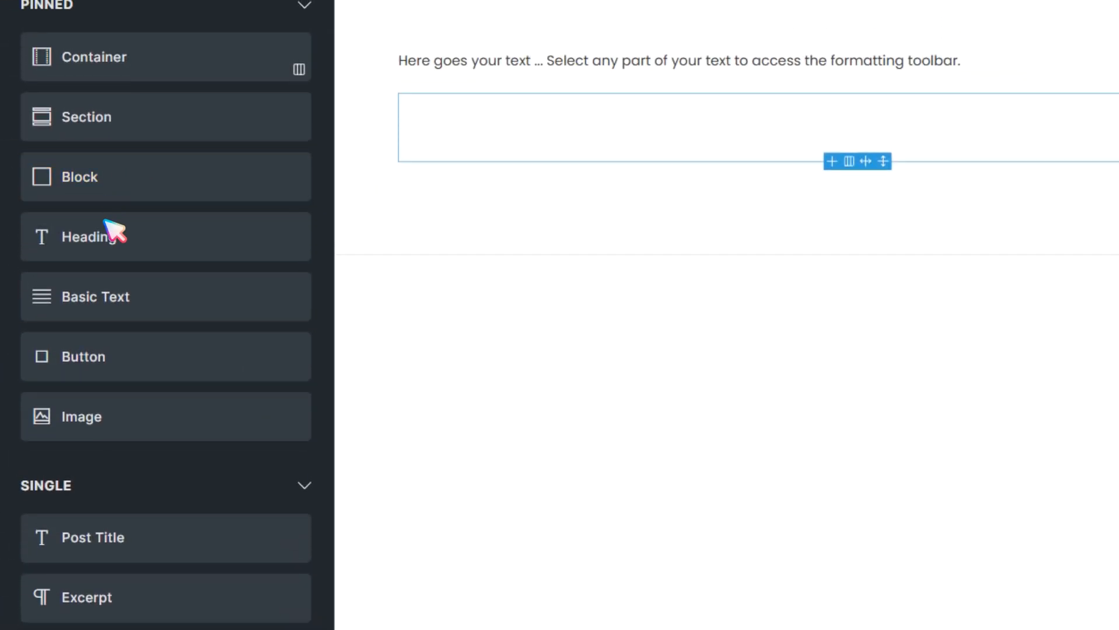
pyautogui.click(107, 243)
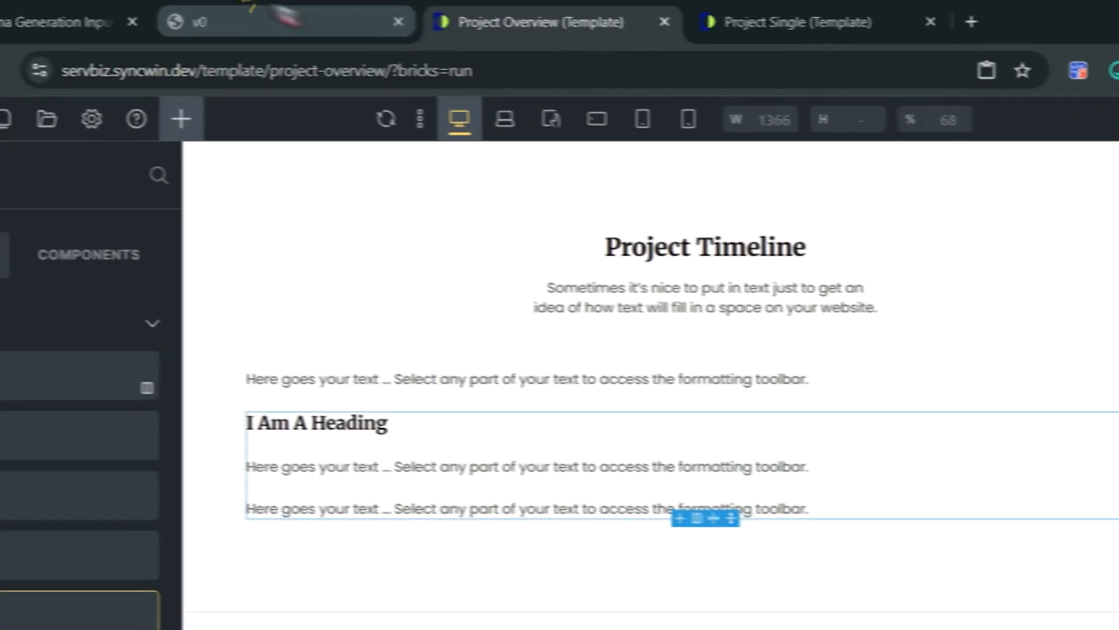
# - Recheck the v0 reference and wrap the first Basic Text of Project Info Card in a block
pyautogui.click(280, 9)
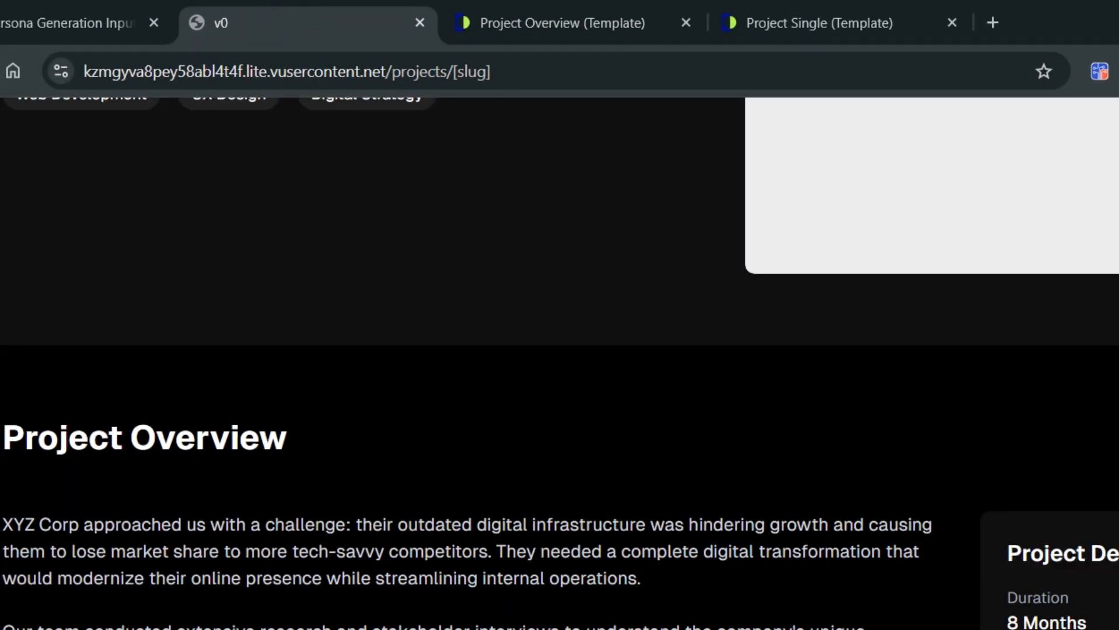
pyautogui.click(562, 23)
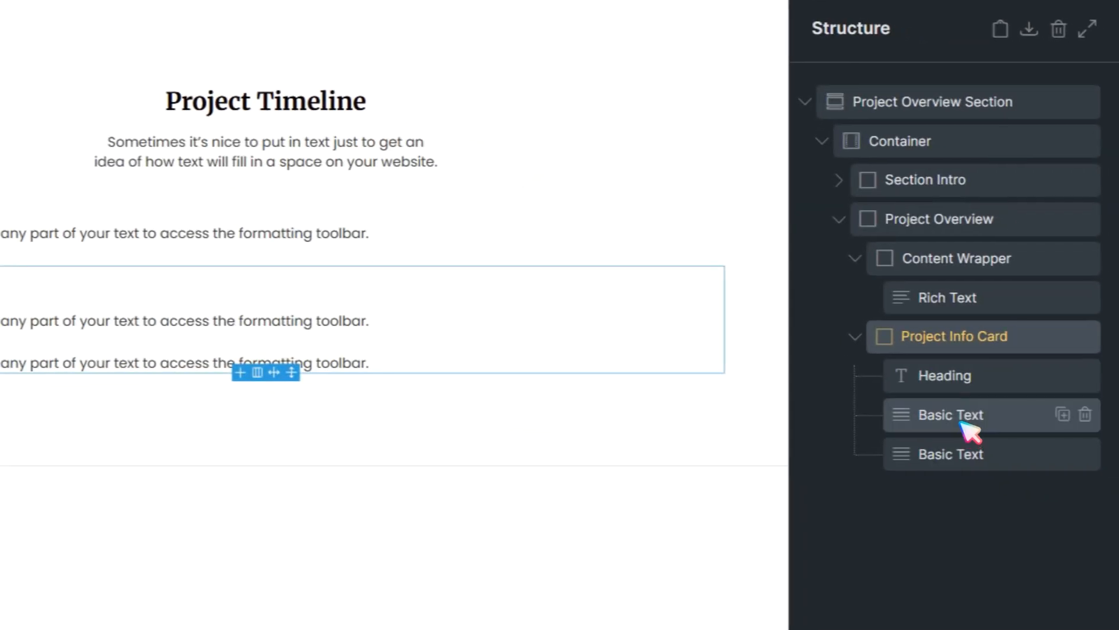
pyautogui.rightClick(951, 413)
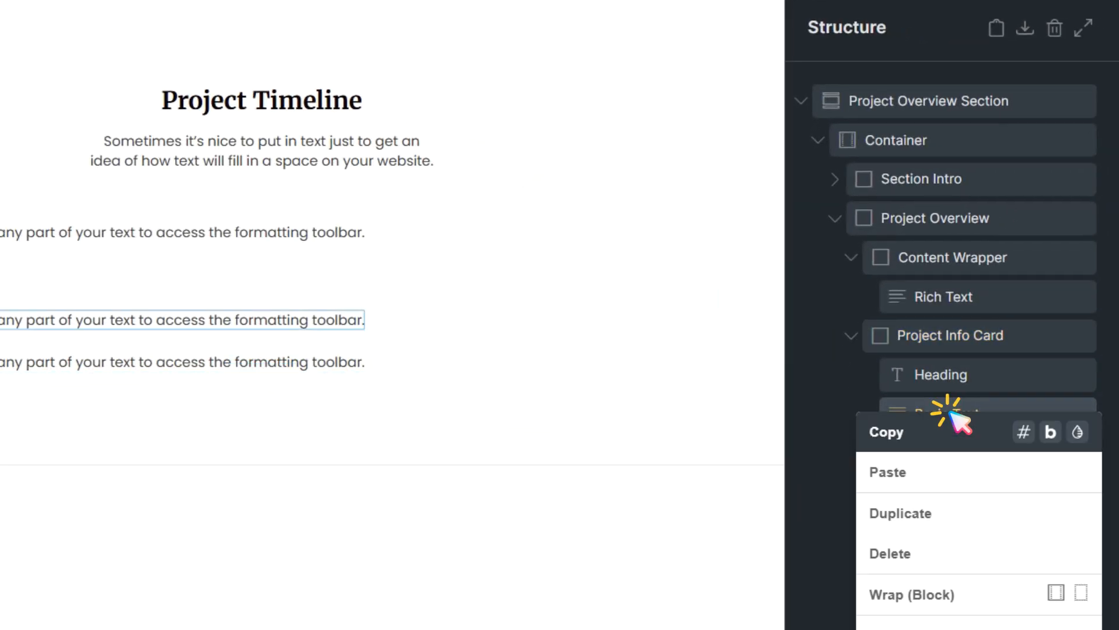
pyautogui.click(932, 596)
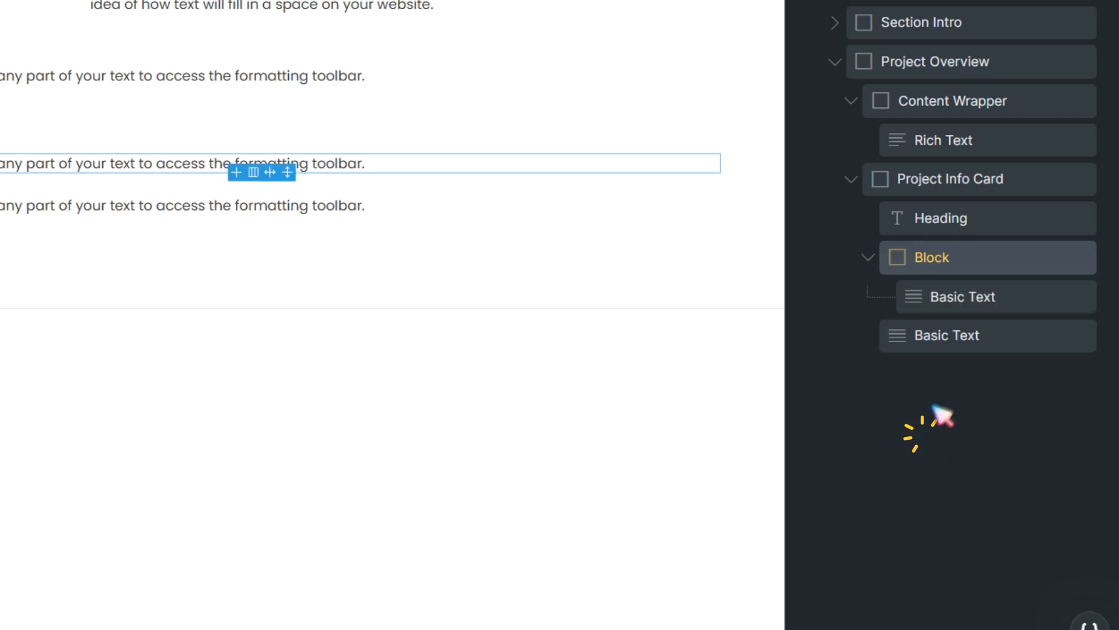
# - Move the second Basic Text of Project Info Card into the block, below the first Basic Text
pyautogui.moveTo(963, 342); pyautogui.dragTo(995, 377)
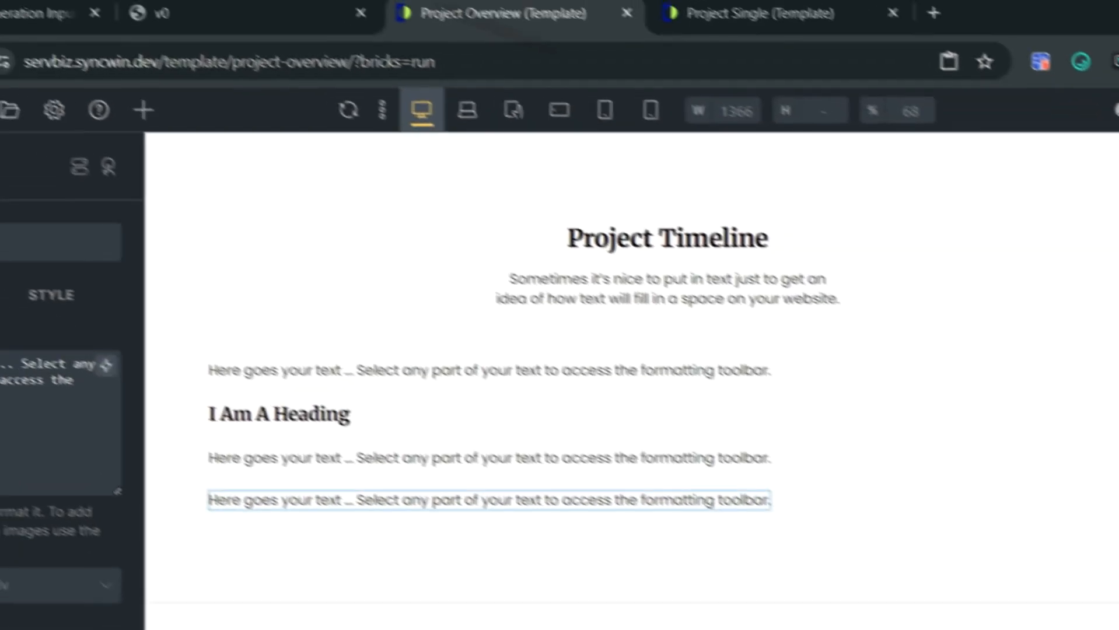
# - Copy the Project Details title from the v0 reference and use it as the text of the block's first Basic Text
pyautogui.click(283, 13)
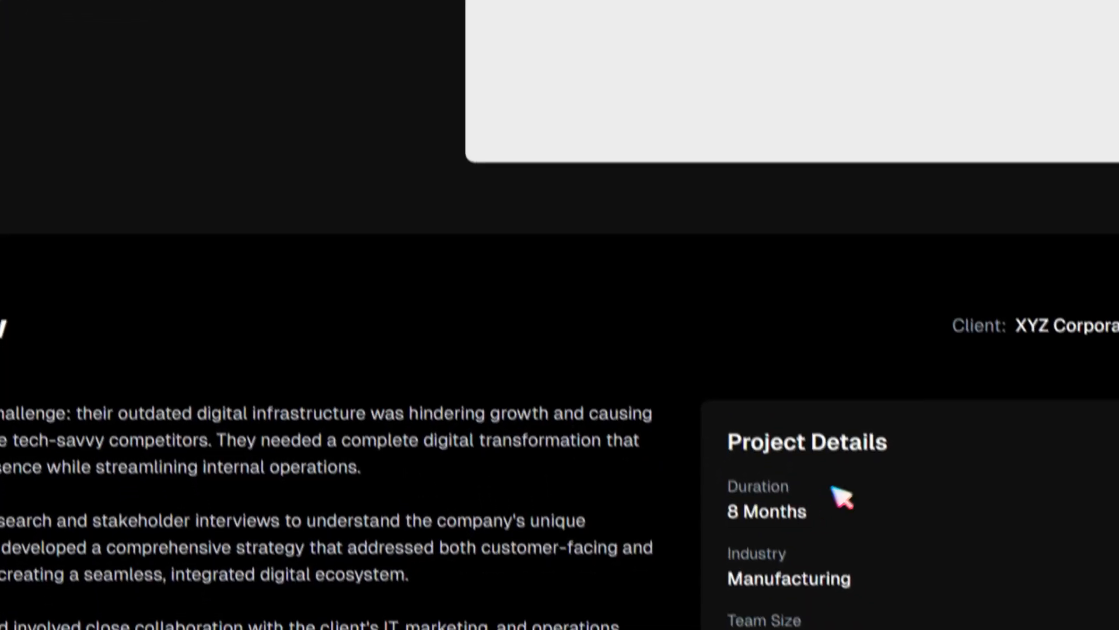
pyautogui.tripleClick(835, 443)
pyautogui.hotkey('ctrl', 'c')
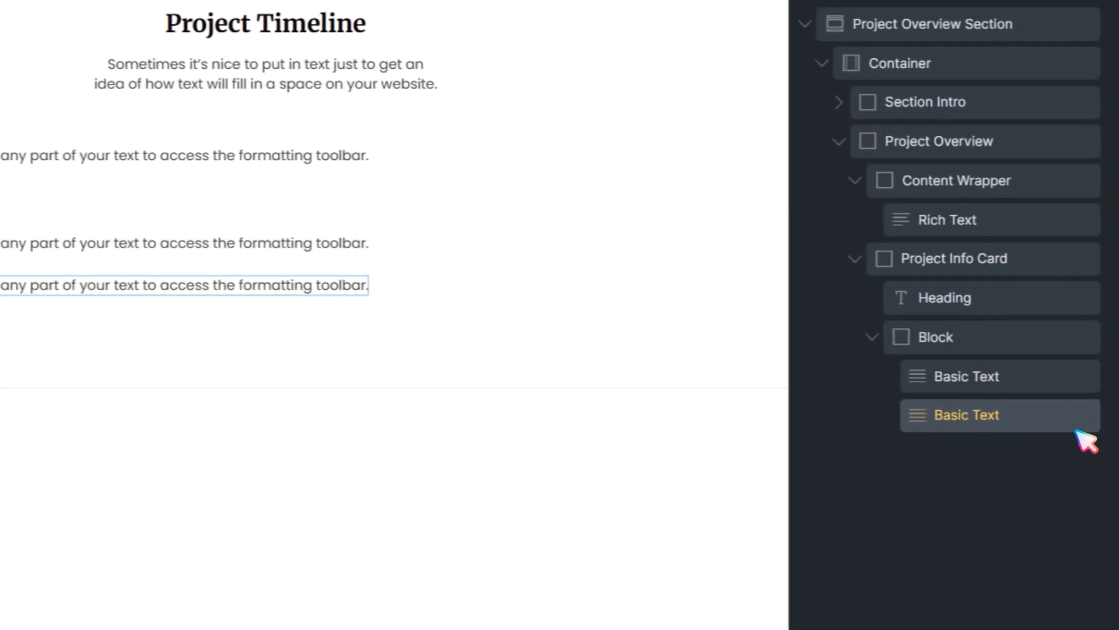
pyautogui.click(980, 328)
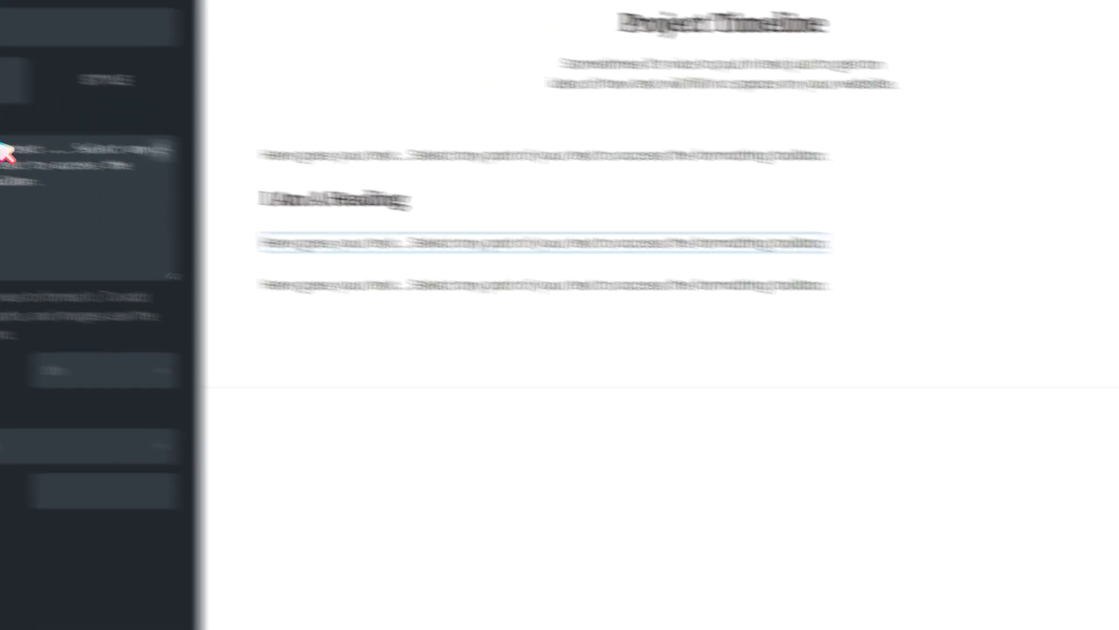
pyautogui.tripleClick(148, 199)
pyautogui.hotkey('ctrl', 'v')
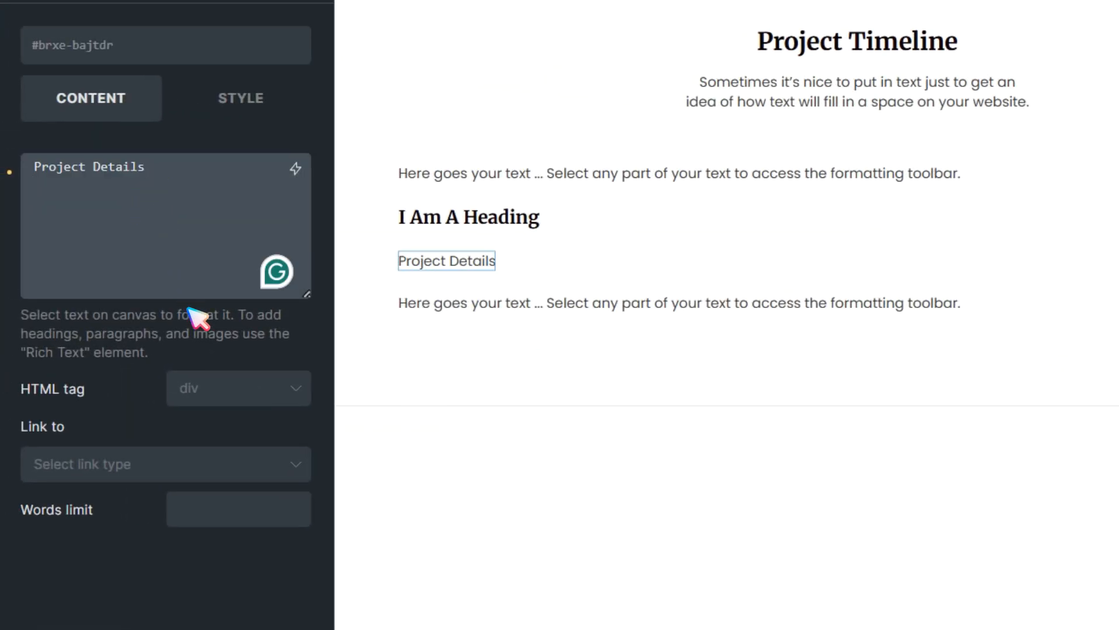
# - Set the HTML tag of both Basic Text elements in the block to p
pyautogui.click(242, 390)
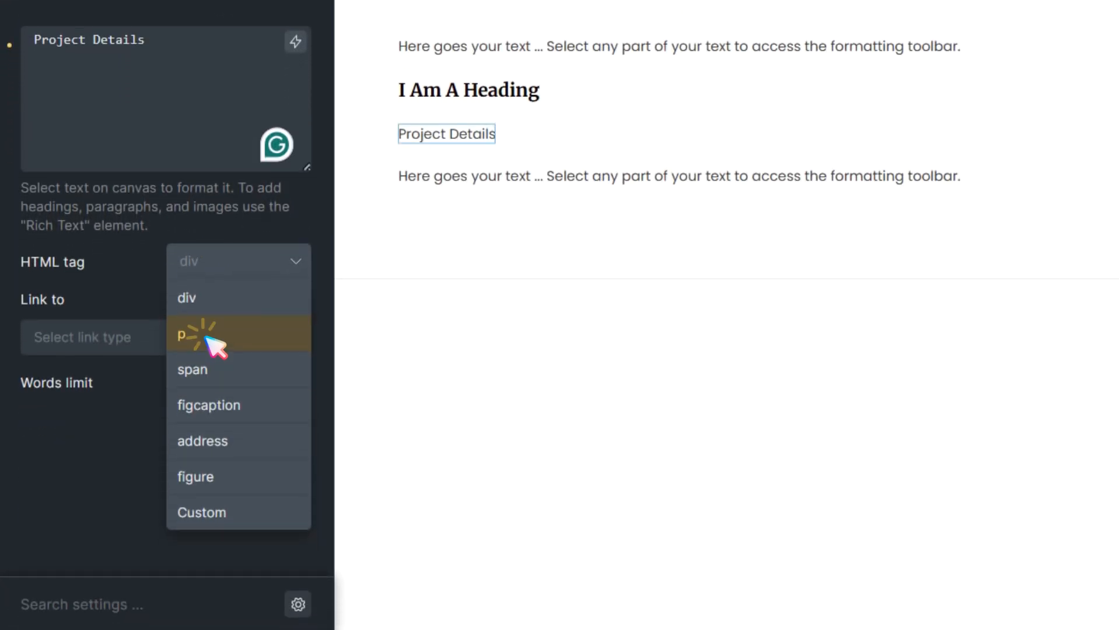
pyautogui.click(242, 458)
pyautogui.click(995, 303)
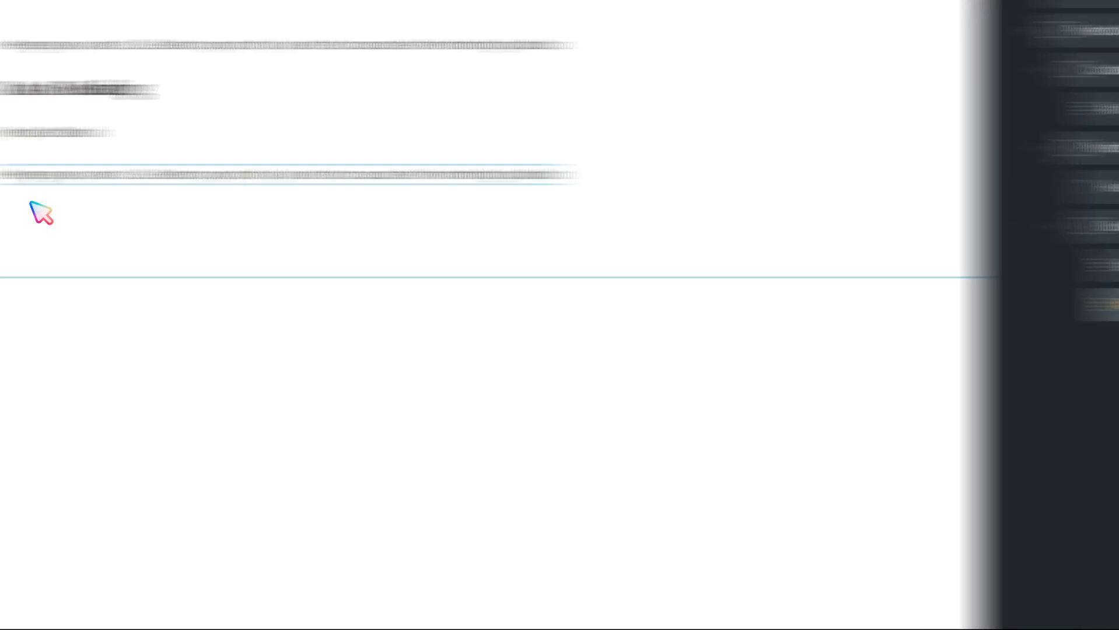
pyautogui.click(188, 266)
pyautogui.click(208, 340)
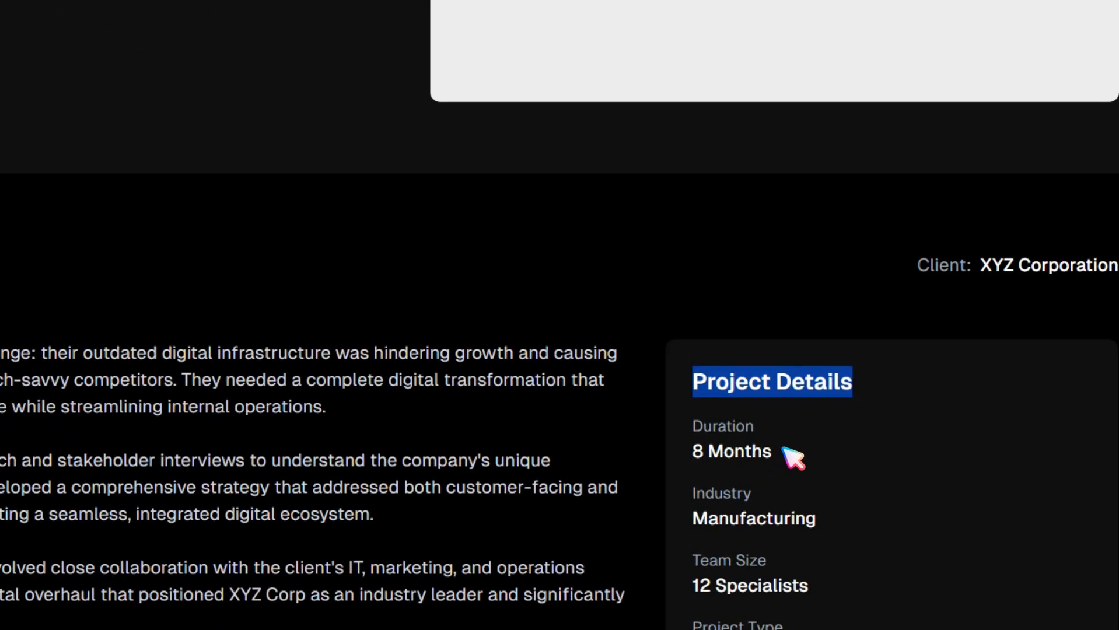
# - Replace the second Basic Text's content with "8 Months" from the Project Details card in the v0 reference
pyautogui.click(780, 448)
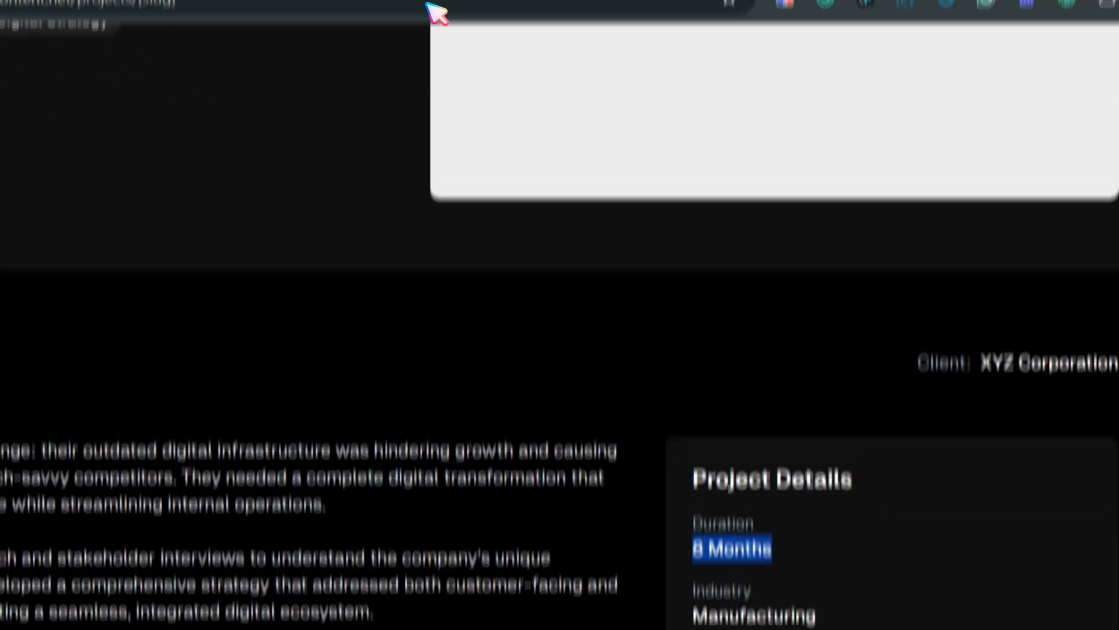
pyautogui.click(437, 6)
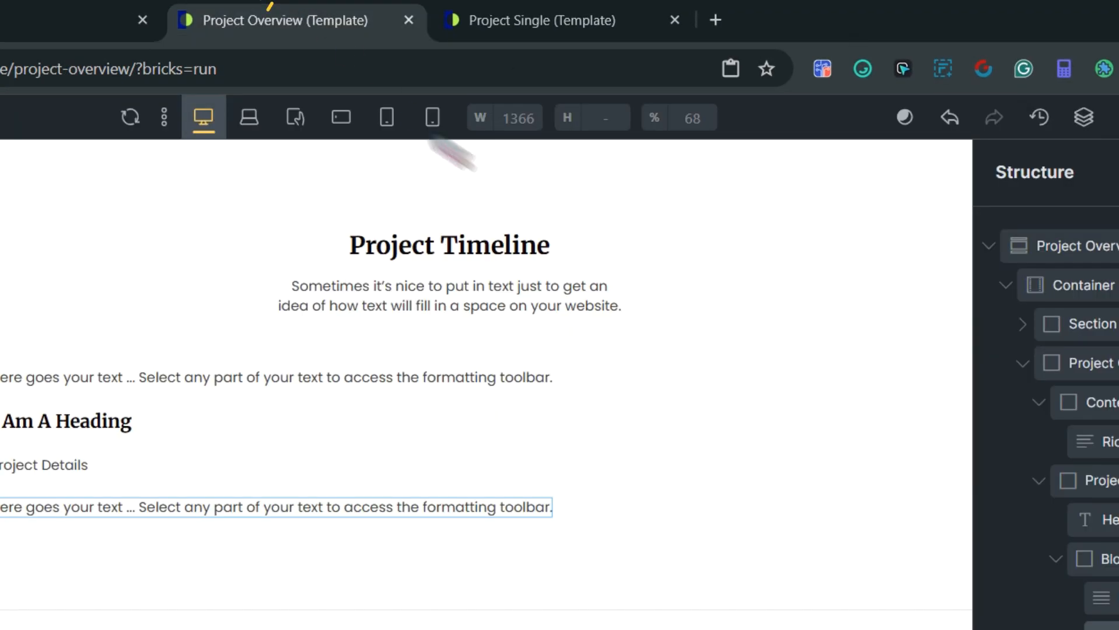
pyautogui.click(985, 448)
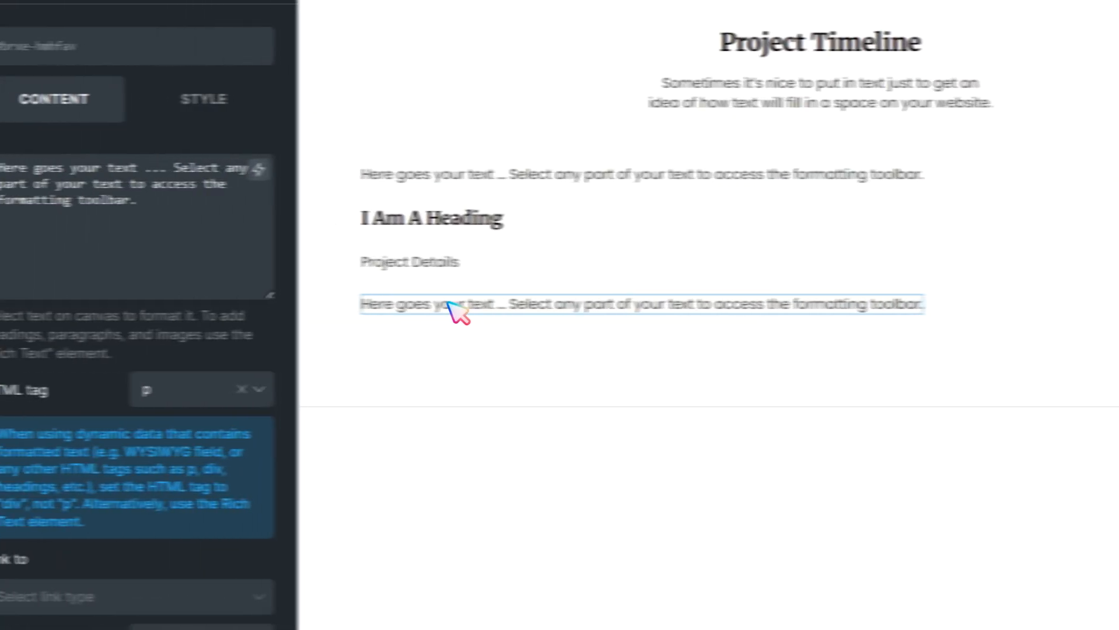
pyautogui.click(126, 233)
pyautogui.hotkey('ctrl', 'a')
pyautogui.write('8 Months')
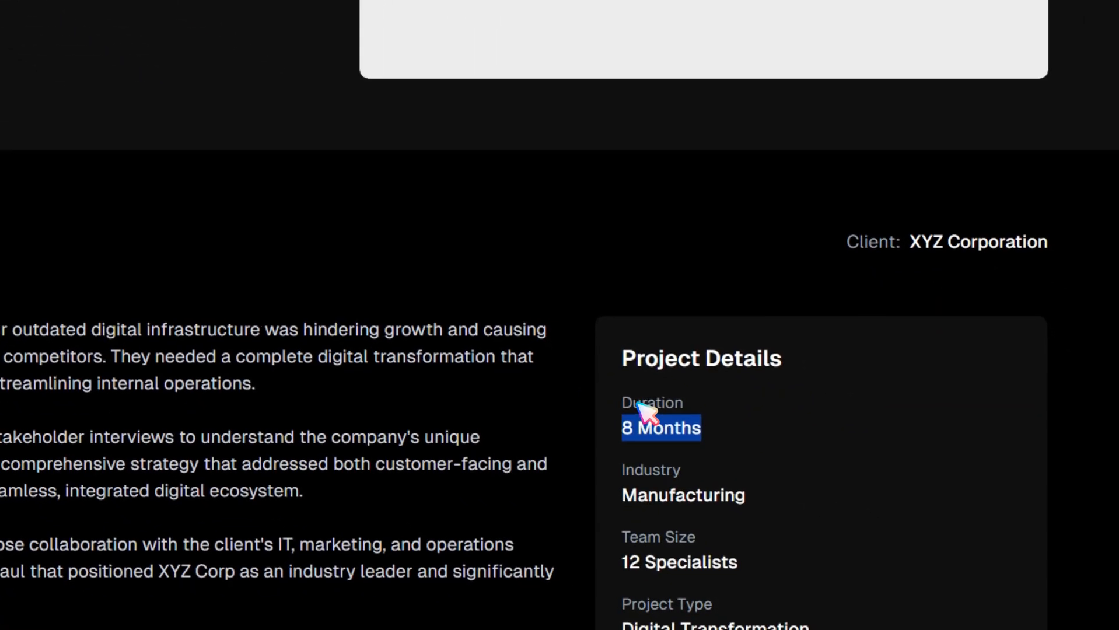
# - Copy the "Duration" label from the v0 reference and make it the text of the block's first Basic Text
pyautogui.doubleClick(639, 402)
pyautogui.hotkey('ctrl', 'c')
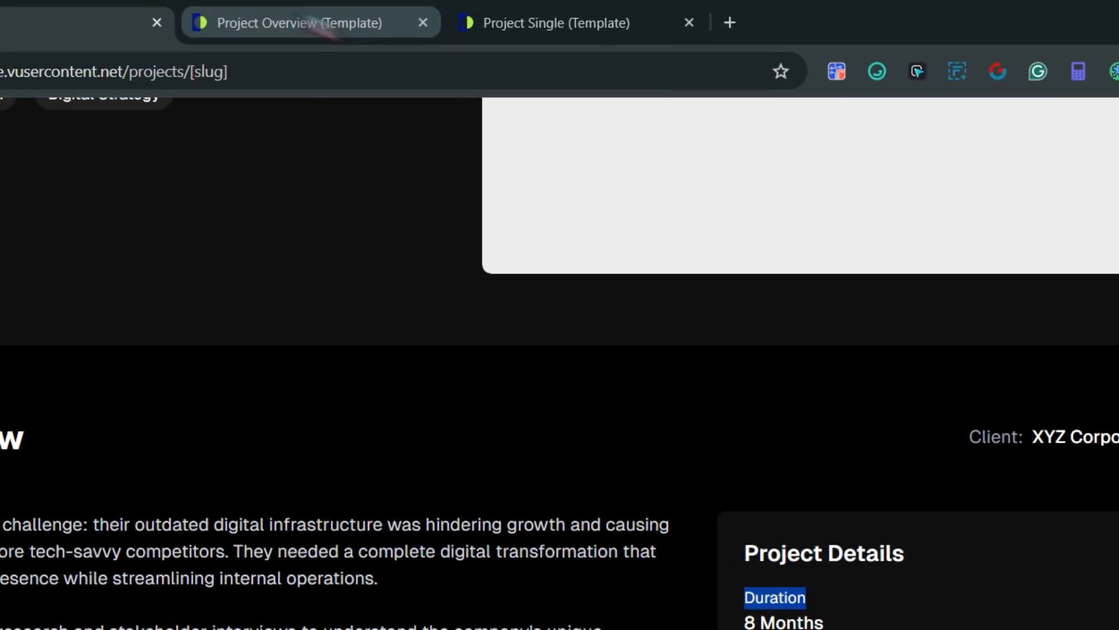
pyautogui.click(300, 22)
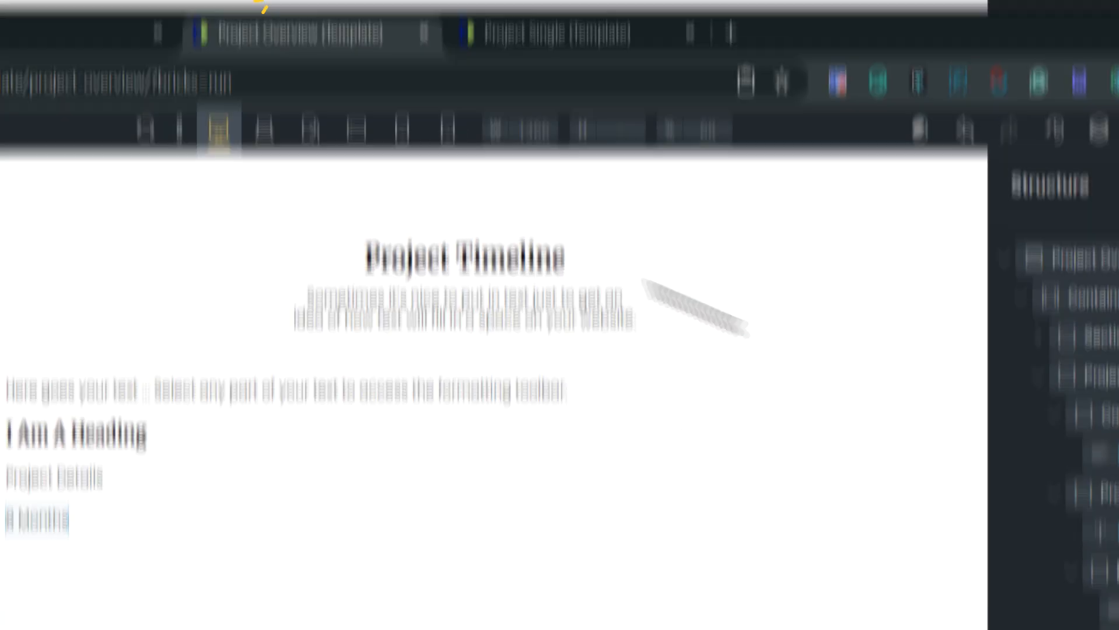
pyautogui.click(992, 433)
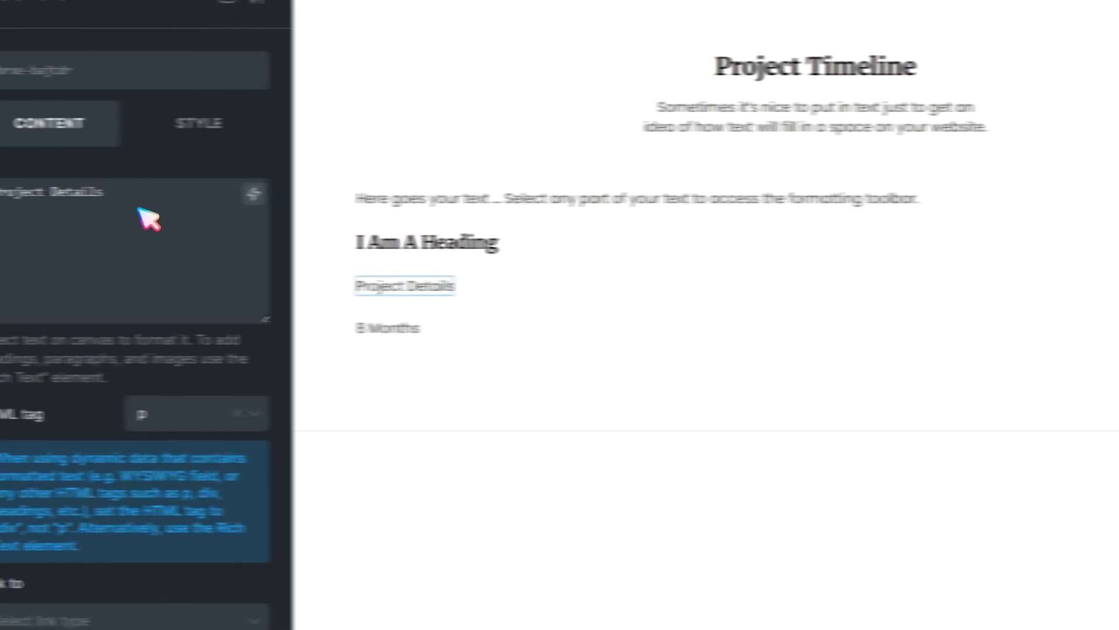
pyautogui.tripleClick(178, 209)
pyautogui.hotkey('ctrl', 'v')
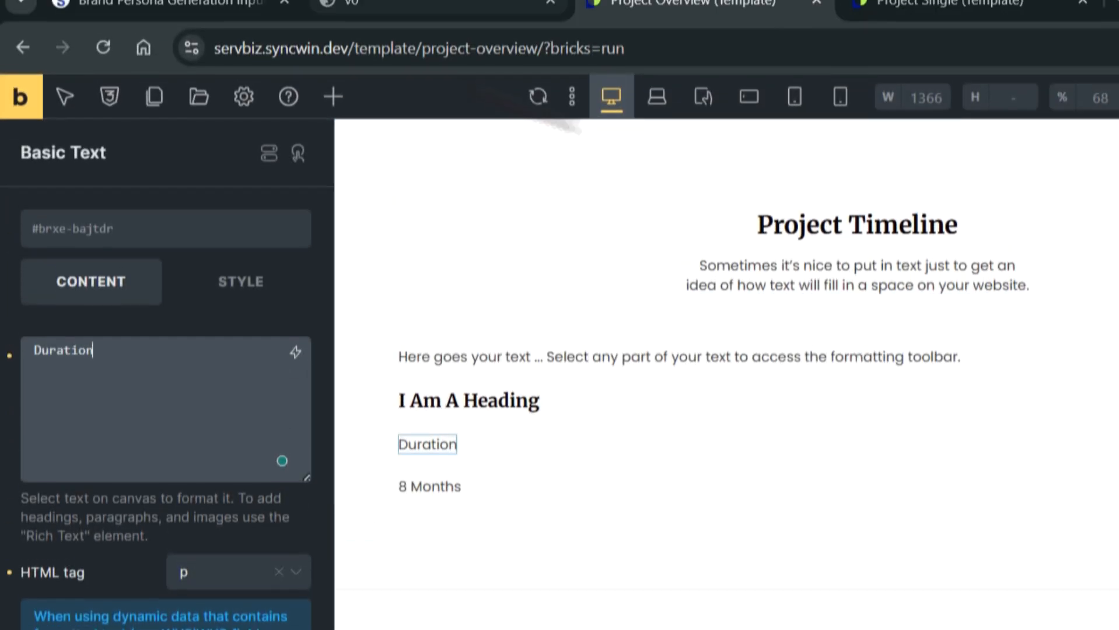
# - Copy the "Project Details" title from the v0 reference and make it the text of the Project Info Card heading
pyautogui.click(426, 5)
pyautogui.tripleClick(836, 340)
pyautogui.hotkey('ctrl', 'c')
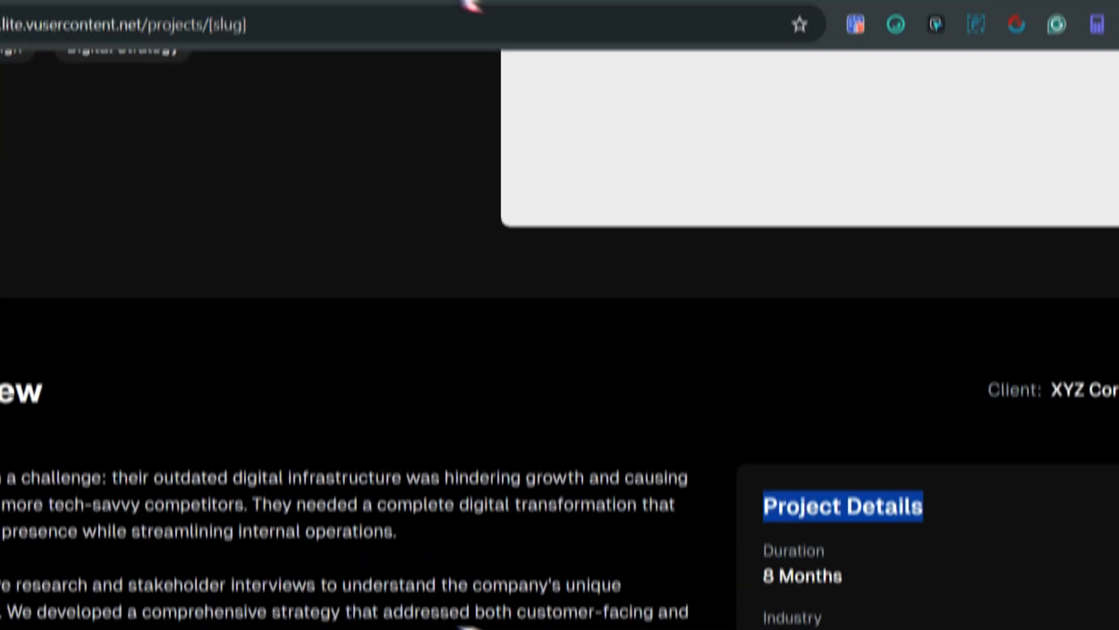
pyautogui.click(474, 5)
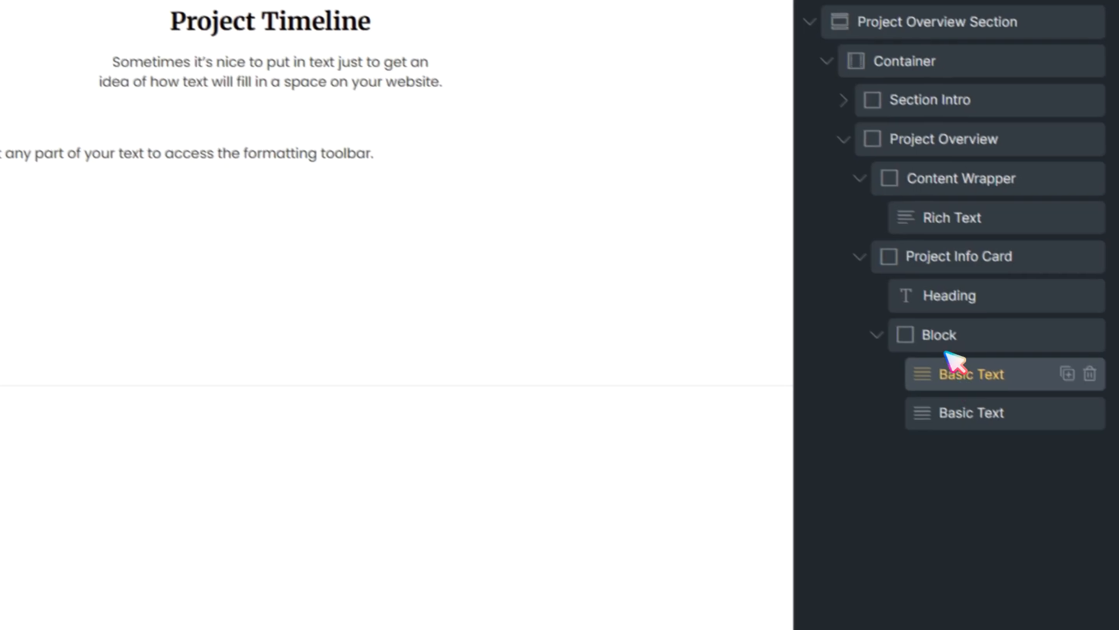
pyautogui.click(944, 292)
pyautogui.tripleClick(136, 156)
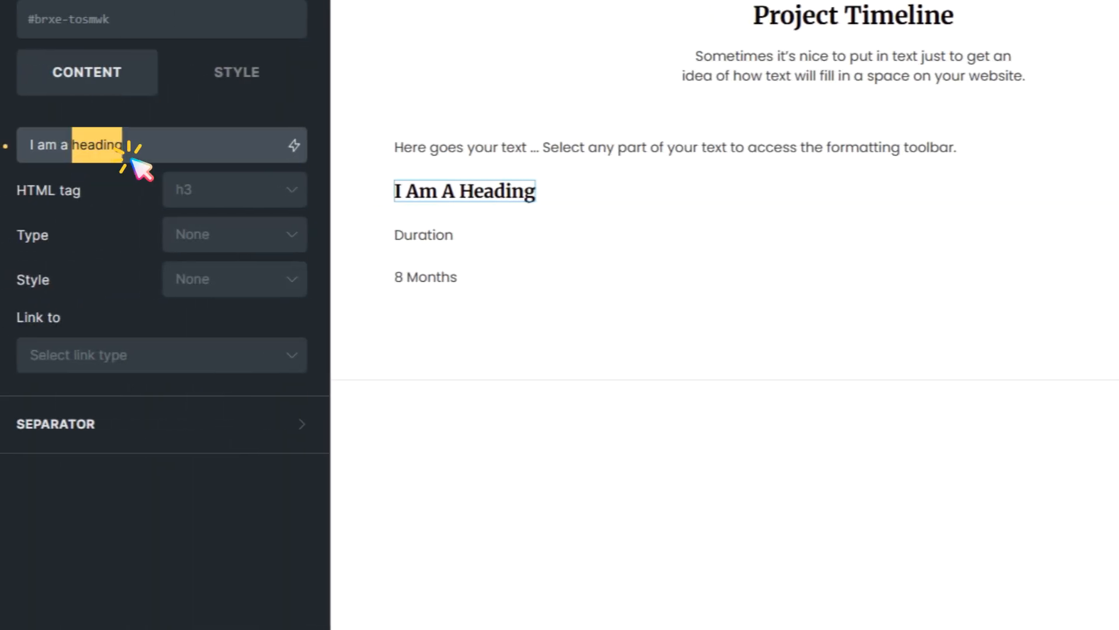
pyautogui.hotkey('ctrl', 'v')
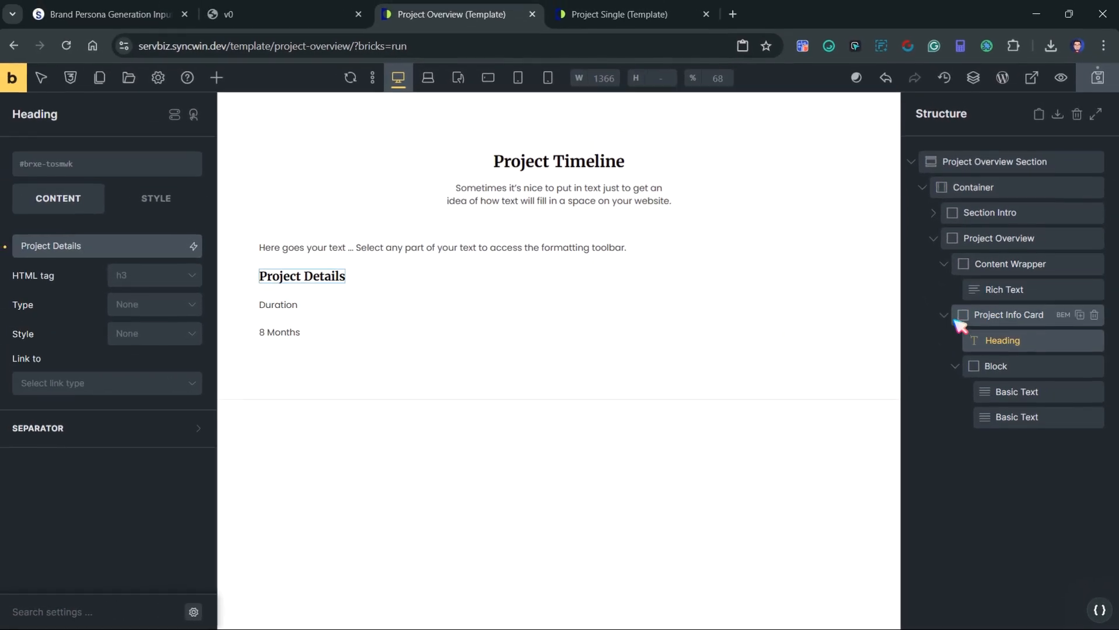
# - Rename the card's Heading as Title and, after checking the v0 reference, the block's first Basic Text as Detail
pyautogui.doubleClick(1004, 341)
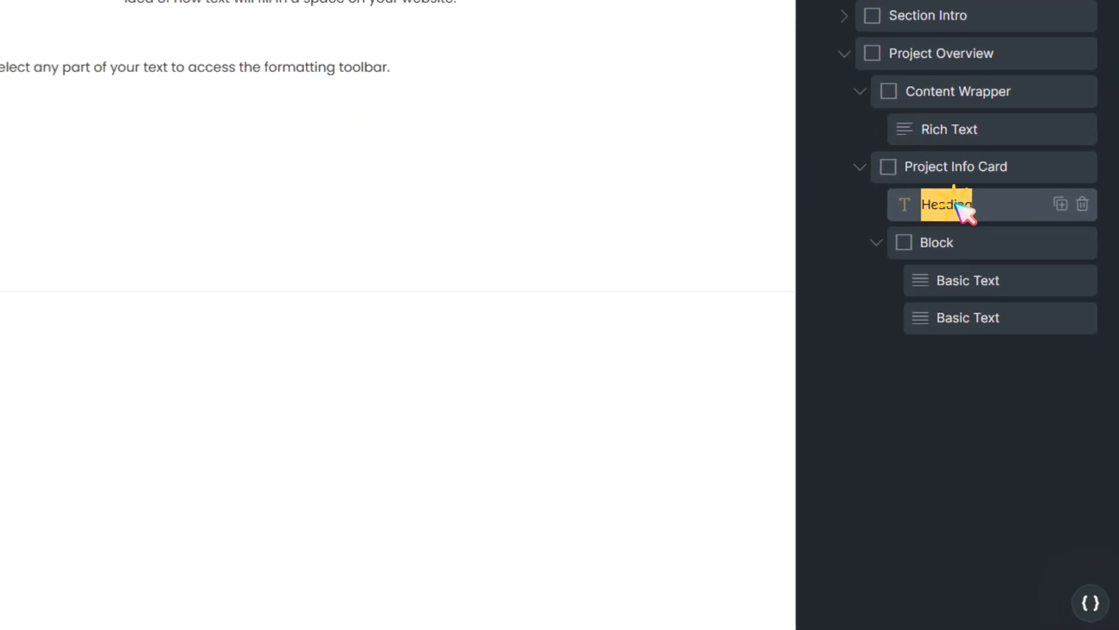
pyautogui.write('Title')
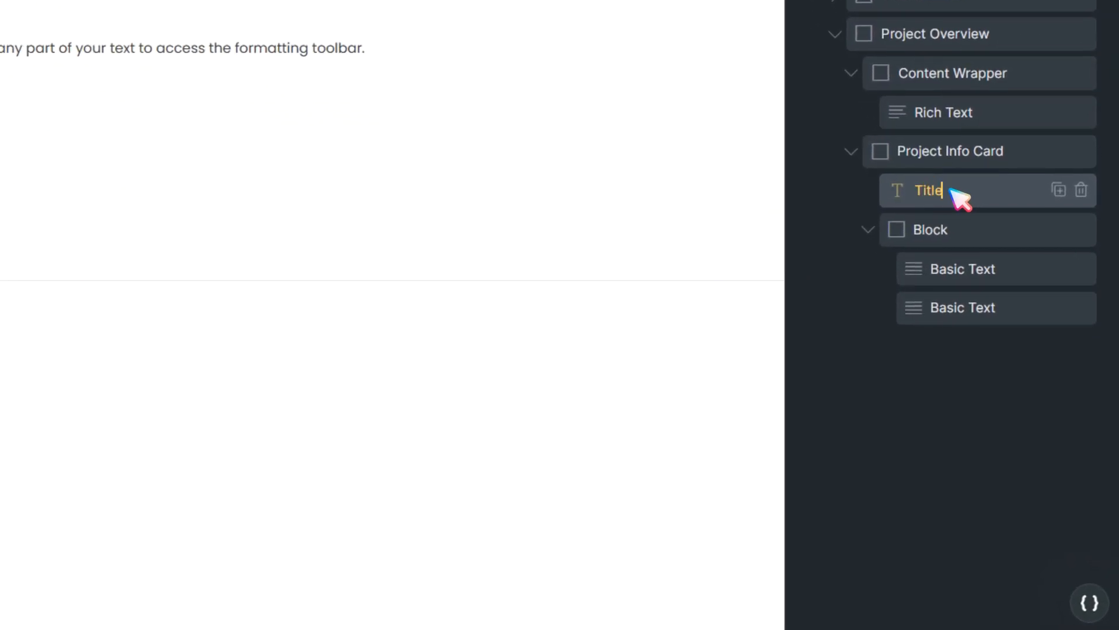
pyautogui.doubleClick(971, 269)
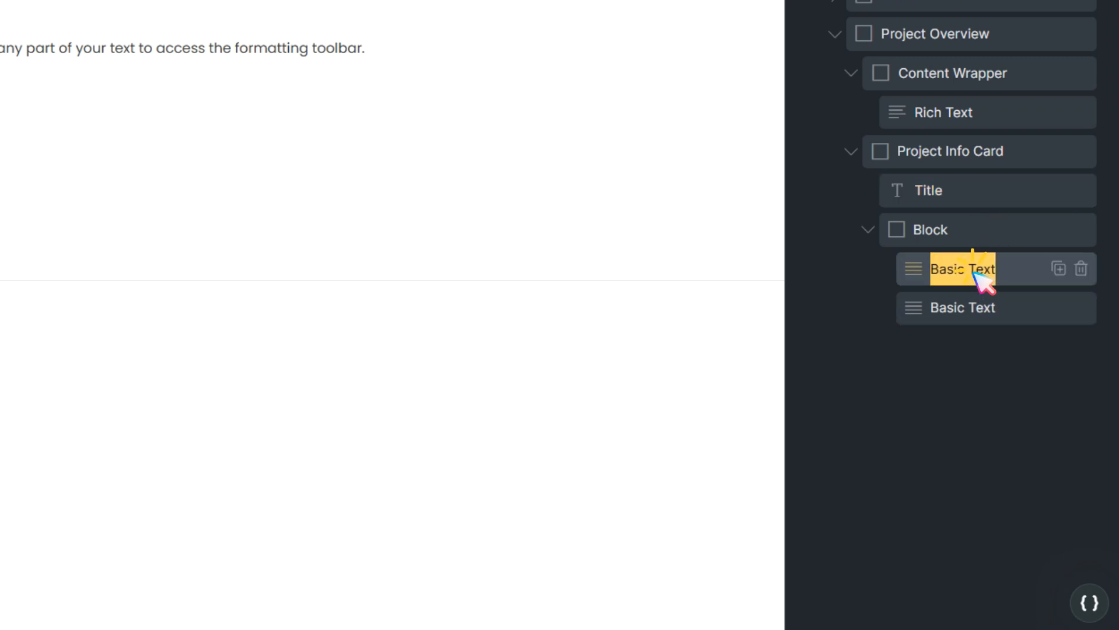
pyautogui.click(286, 16)
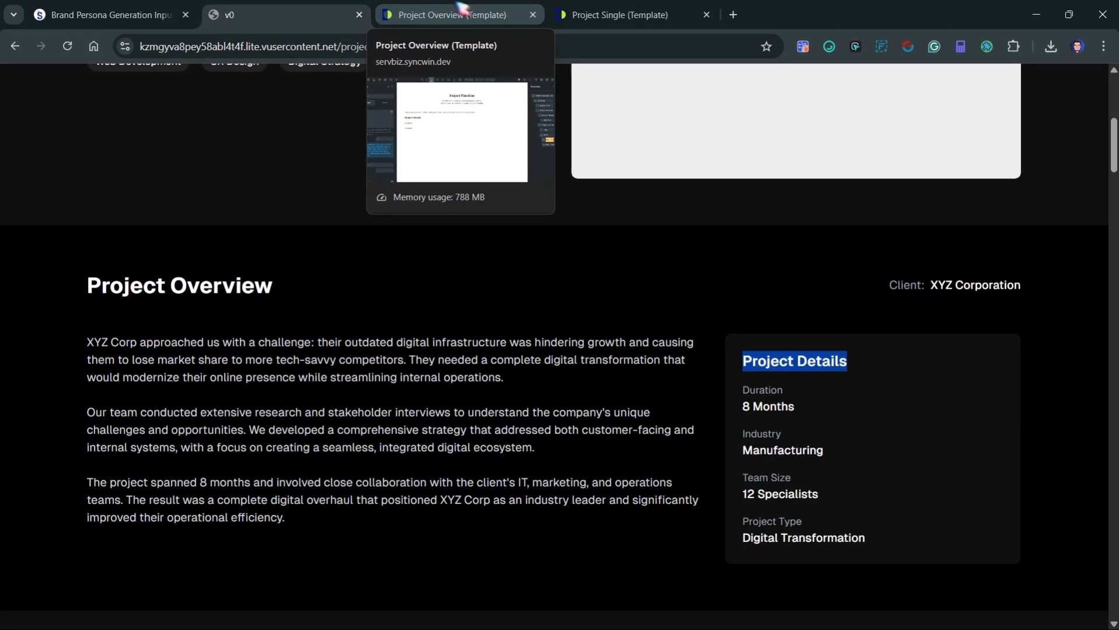
pyautogui.click(461, 9)
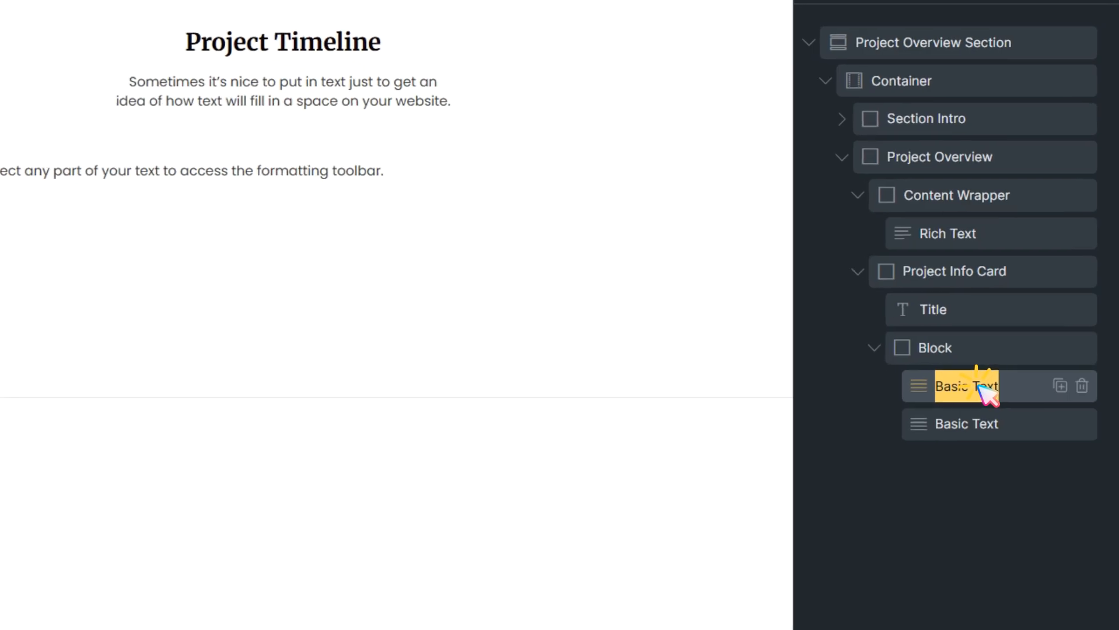
pyautogui.doubleClick(1031, 395)
pyautogui.write('Detail')
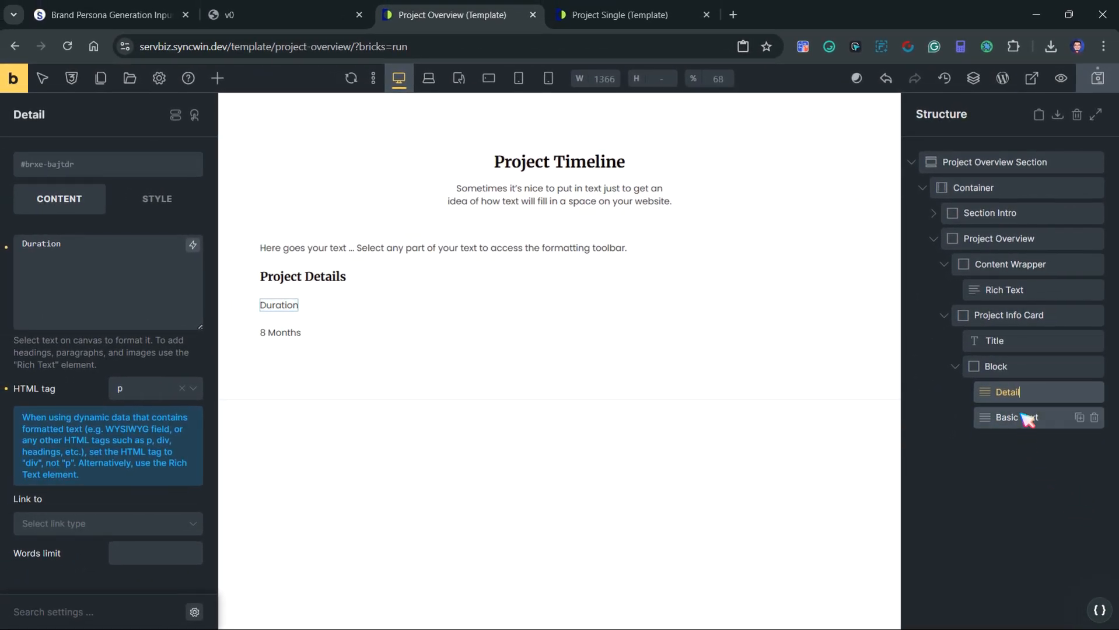
# - Rename the remaining Basic Text as Subtitle, recheck the v0 reference, and move Subtitle above Detail in the block
pyautogui.doubleClick(1028, 418)
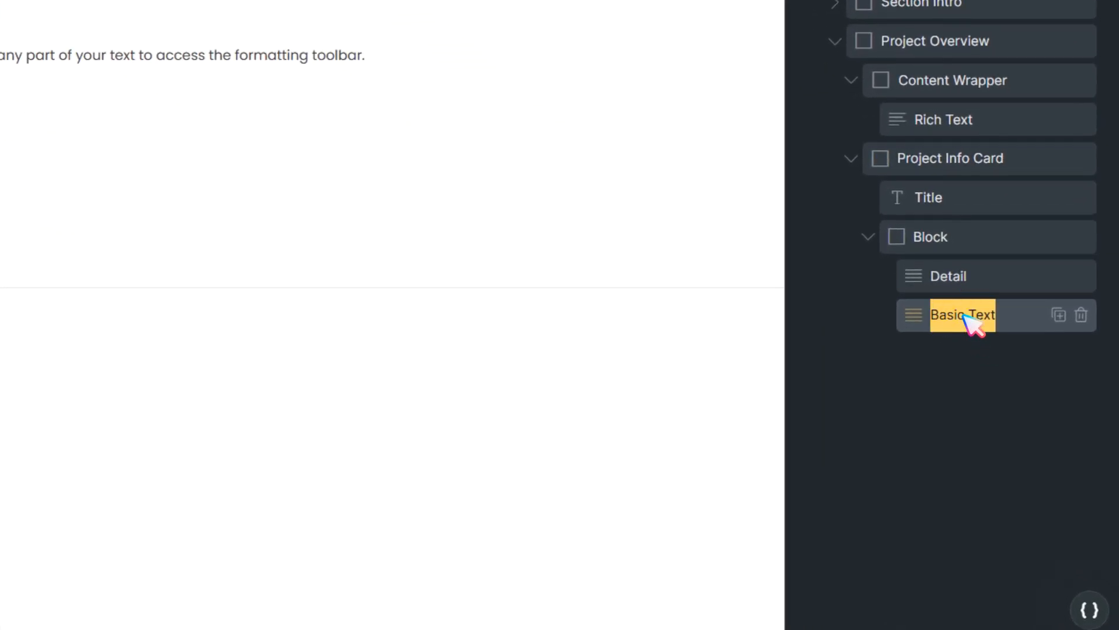
pyautogui.write('Subtit')
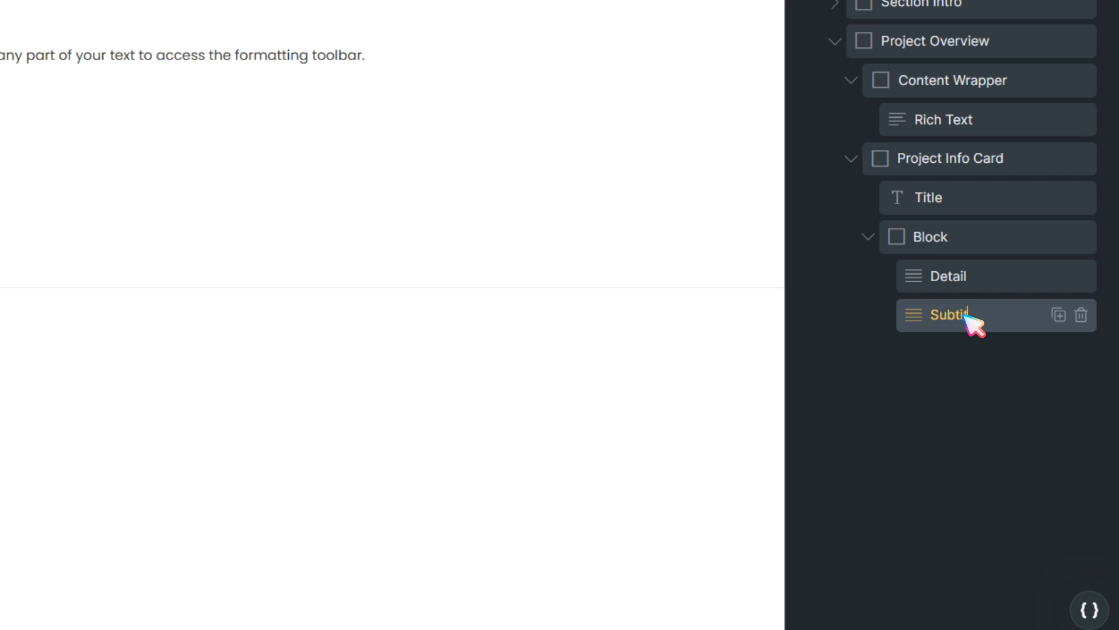
pyautogui.write('le')
pyautogui.click(275, 13)
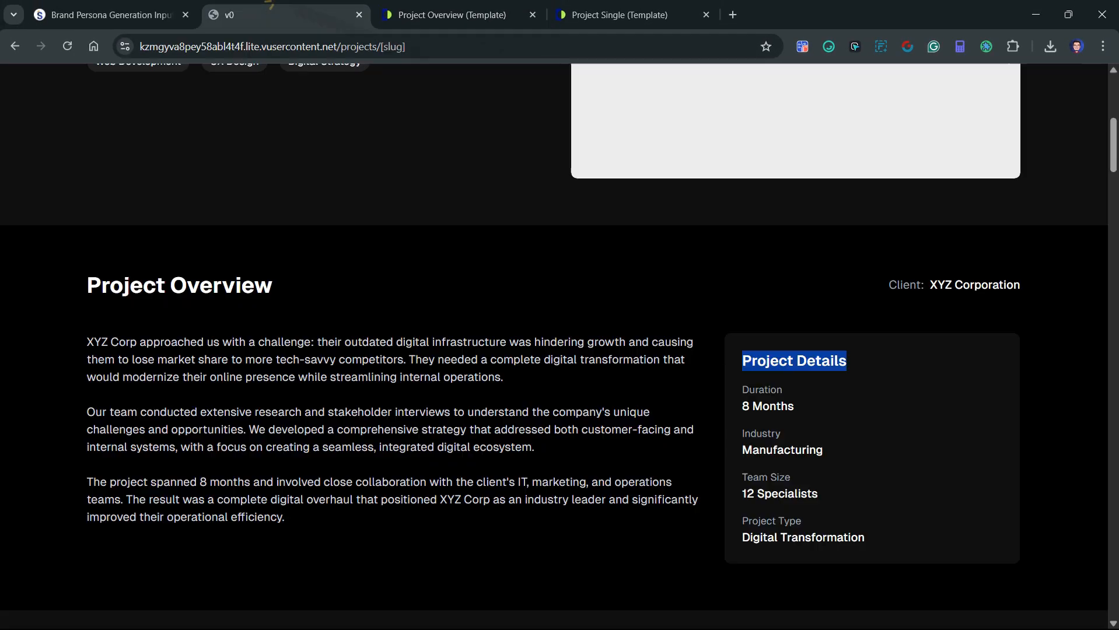
pyautogui.click(458, 13)
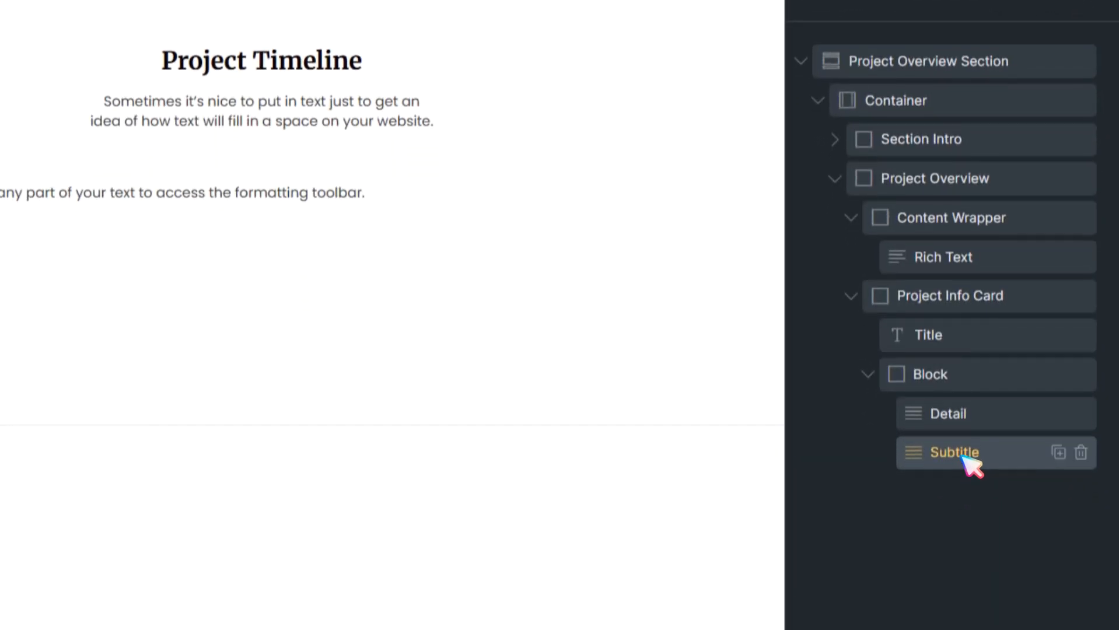
pyautogui.moveTo(1118, 629); pyautogui.dragTo(1118, 594)
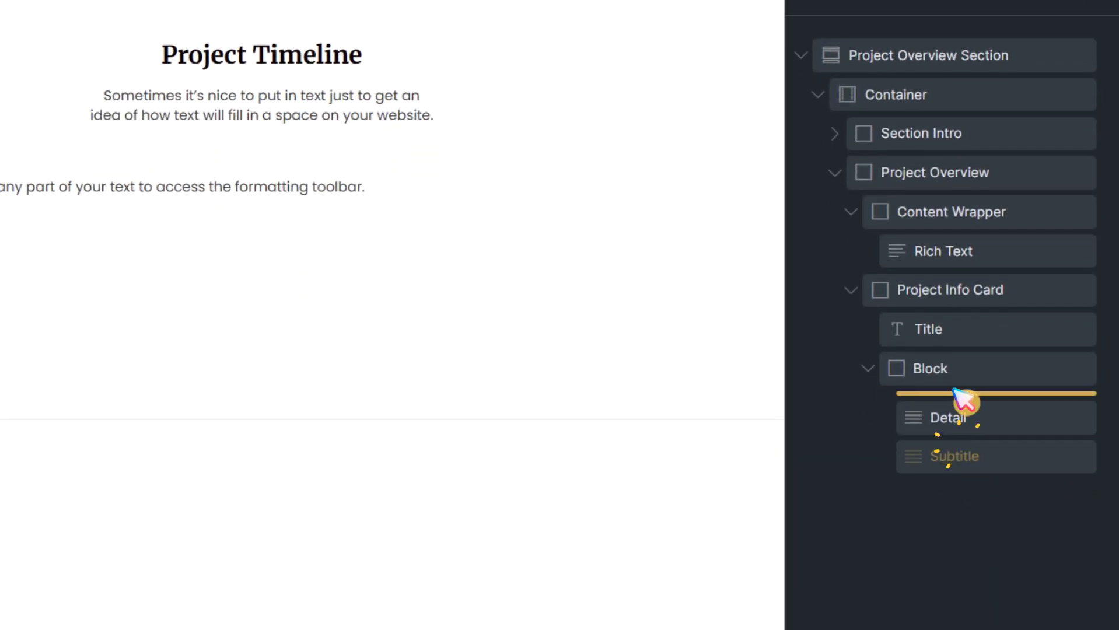
pyautogui.moveTo(955, 391); pyautogui.dragTo(957, 394)
# - Rename the block inside the Project Info Card as Detail Wrapper Wrapper
pyautogui.doubleClick(958, 378)
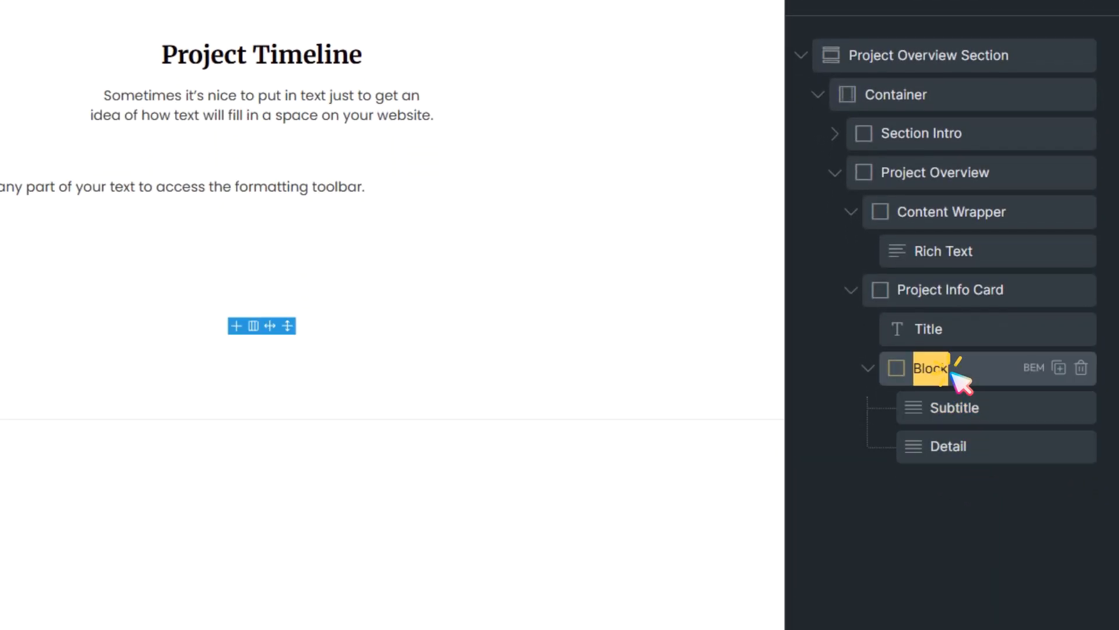
pyautogui.write('c')
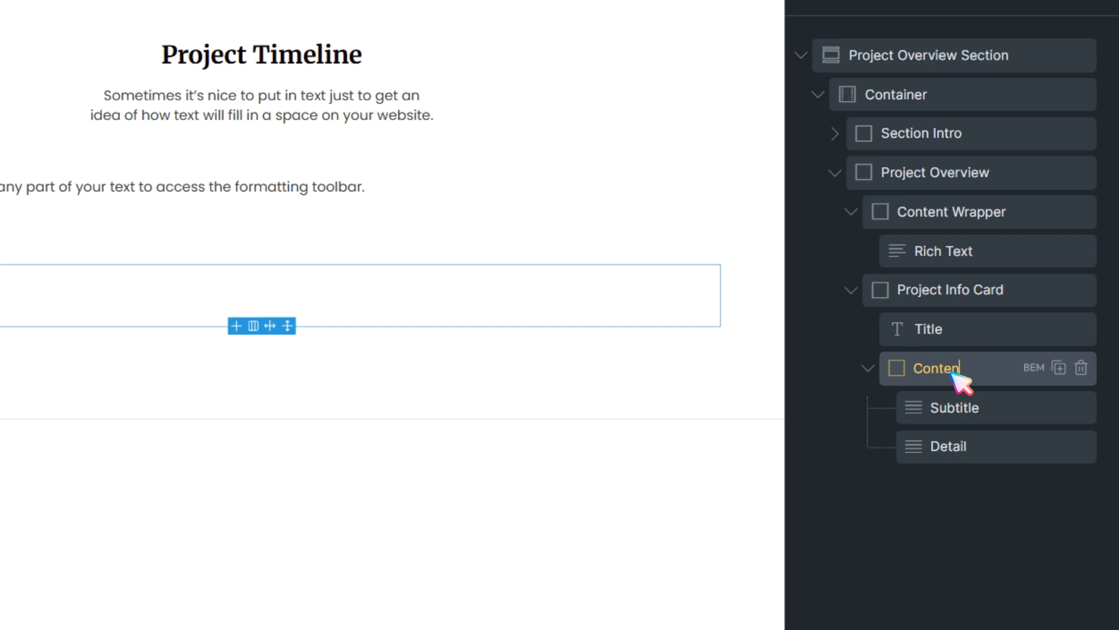
pyautogui.write('ontent Wrapper')
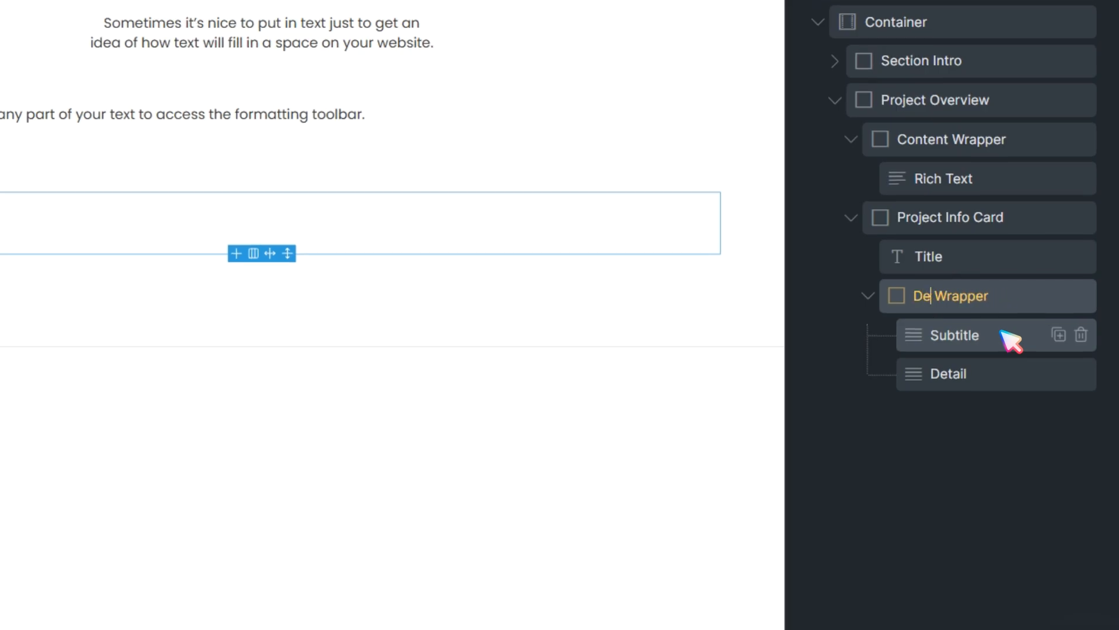
pyautogui.write('rapper')
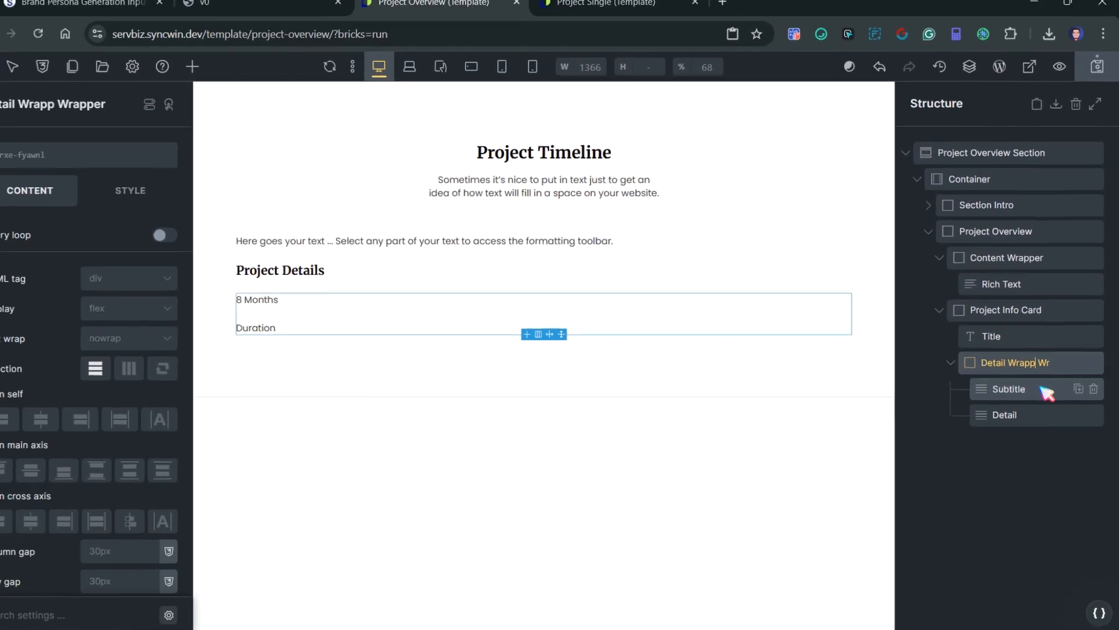
pyautogui.click(1006, 519)
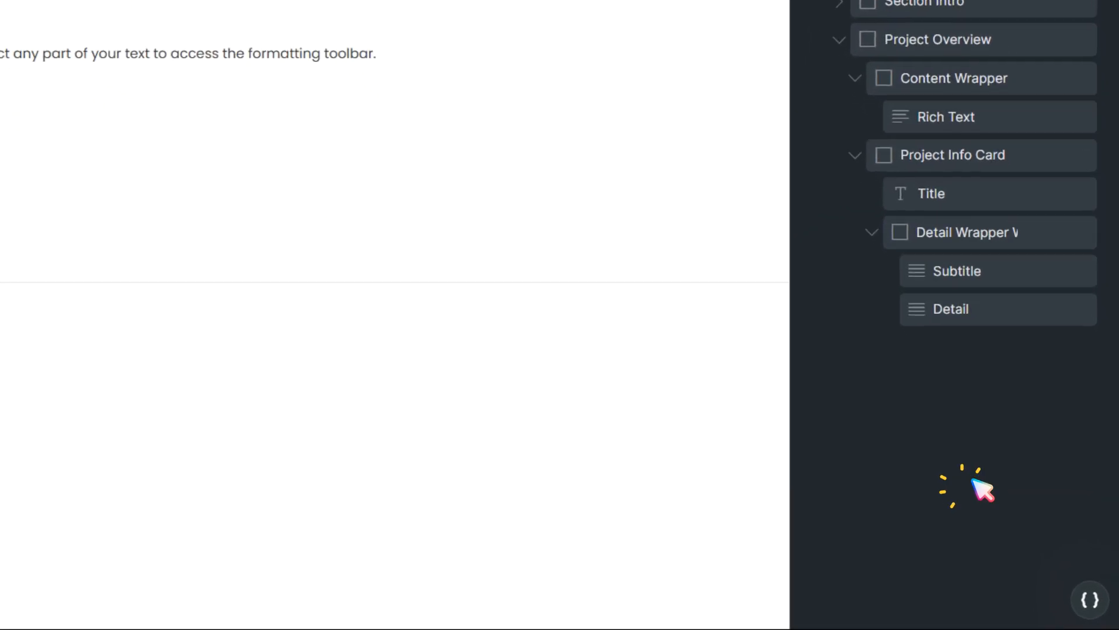
# - Generate and apply BEM classes for the Project Info Card and its children with the base name sw-sb-project-info-card
pyautogui.click(856, 157)
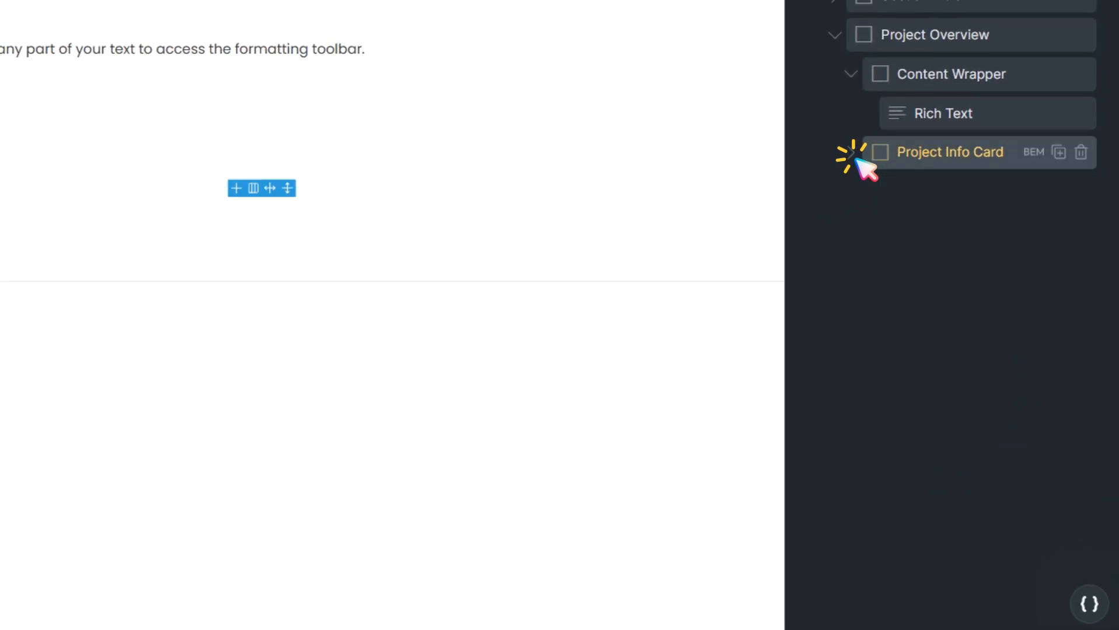
pyautogui.click(852, 159)
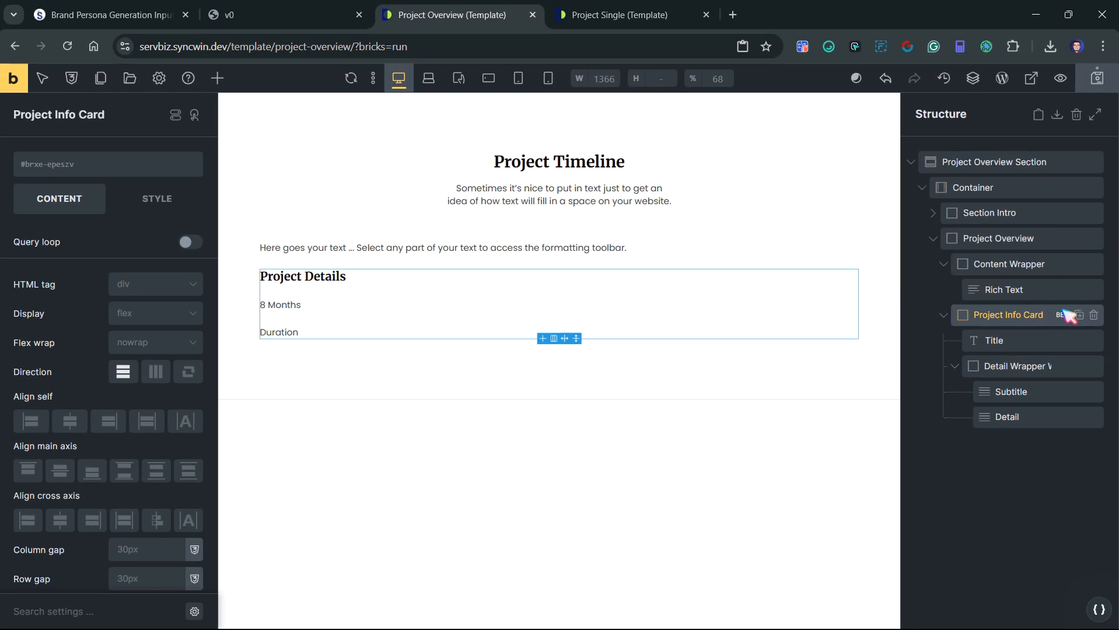
pyautogui.click(1062, 314)
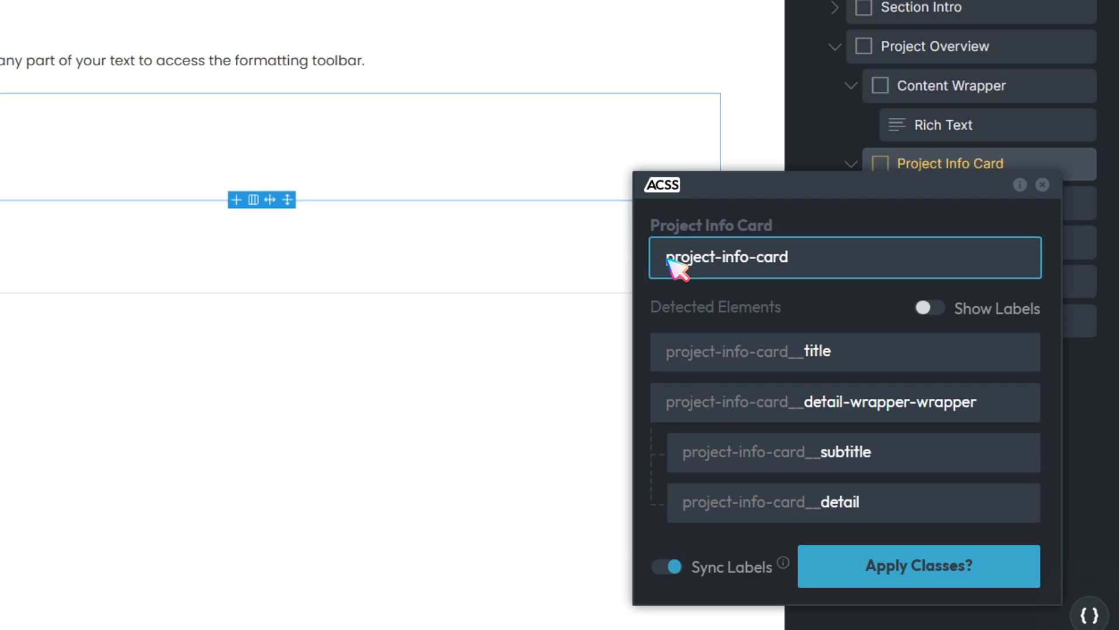
pyautogui.write('sw-sb')
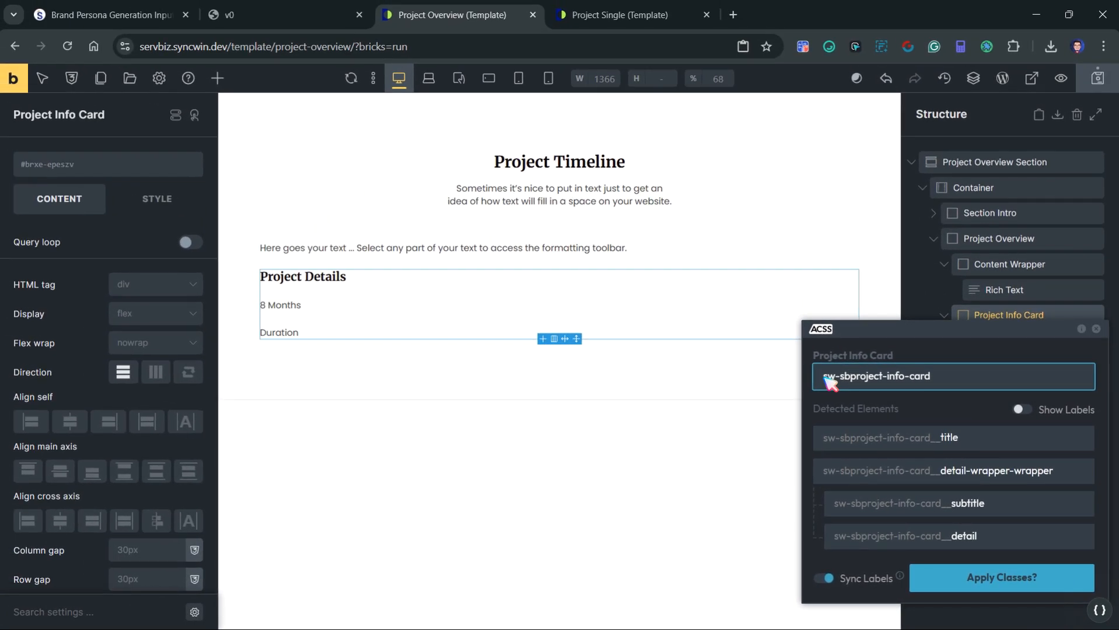
pyautogui.write('-')
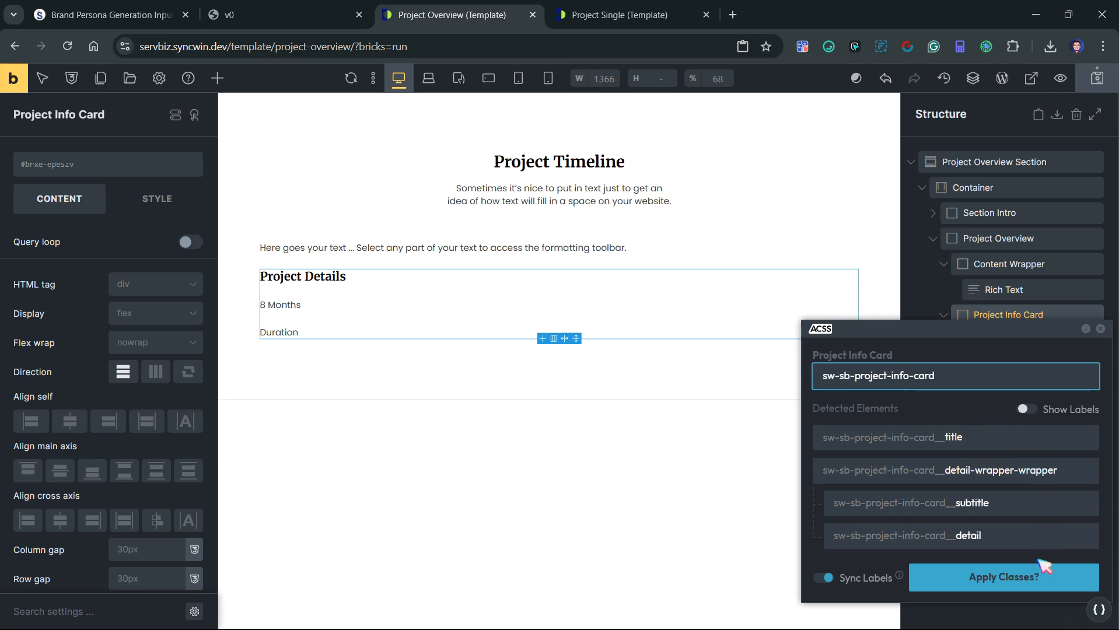
pyautogui.click(986, 576)
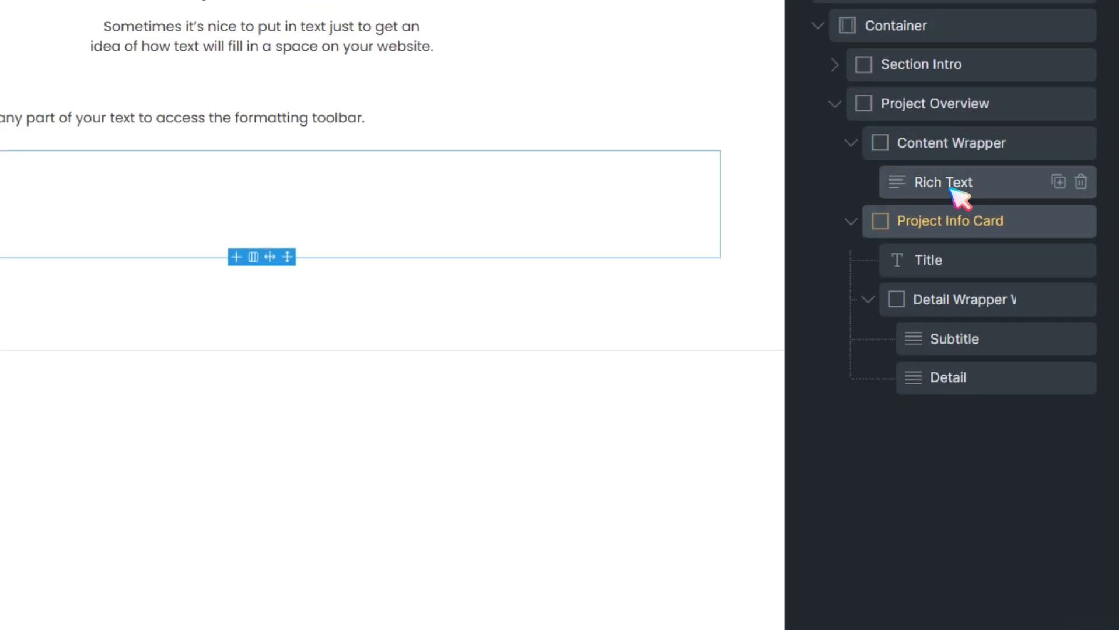
# - Rename the Rich Text element in the Content Wrapper as Description
pyautogui.doubleClick(950, 183)
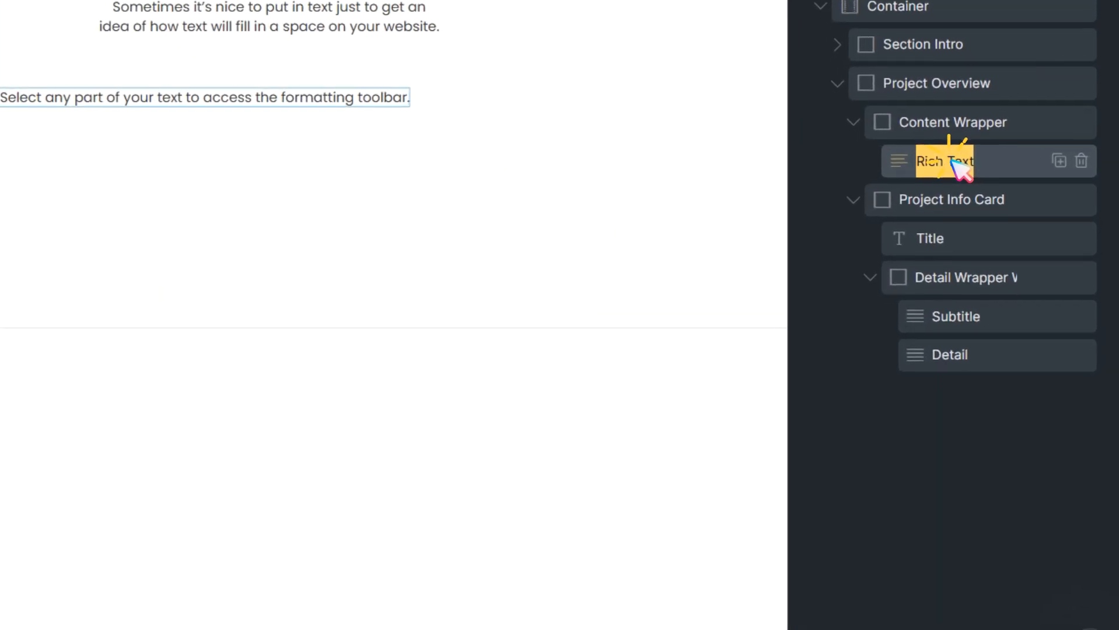
pyautogui.write('Descript')
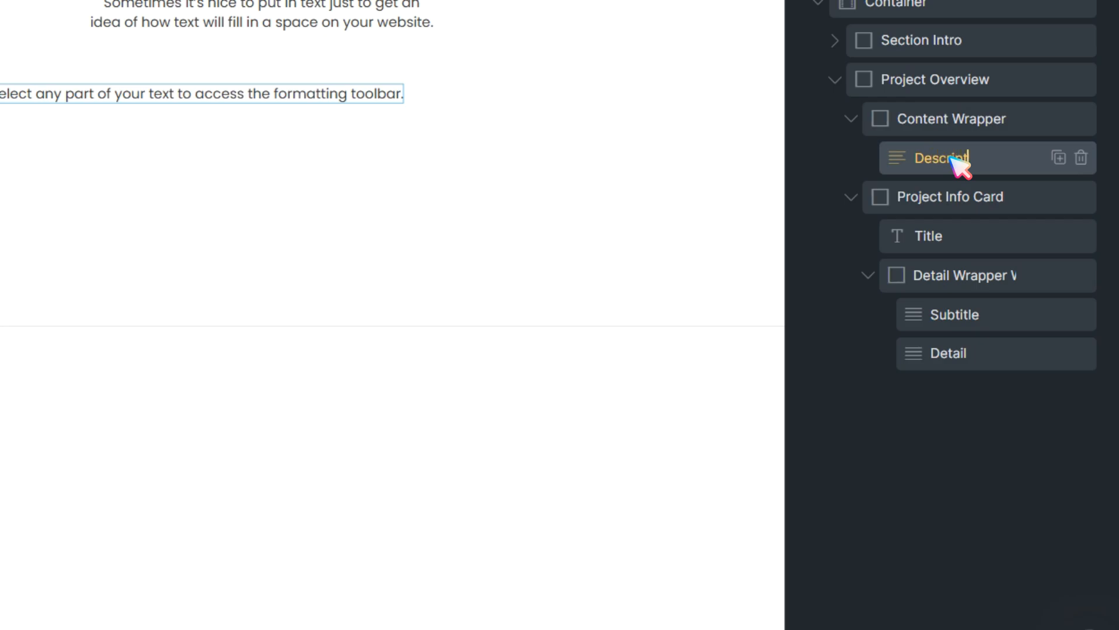
pyautogui.write('ion')
pyautogui.click(1023, 533)
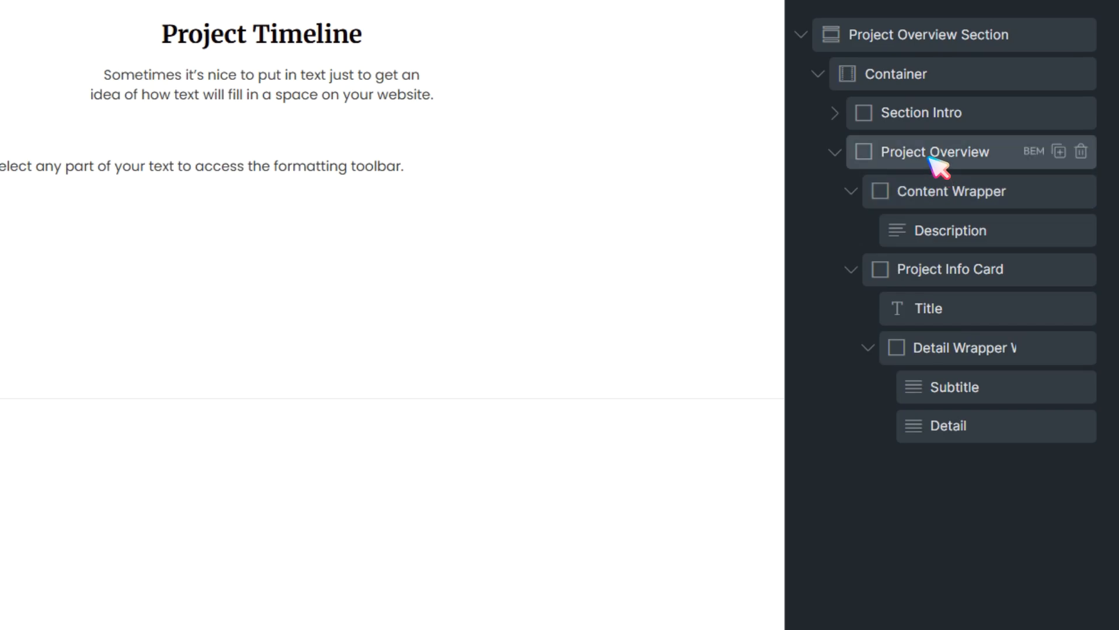
# - Apply BEM classes with base project-overview to Project Overview, its content wrapper and description, excluding the project info card and everything inside it
pyautogui.click(875, 268)
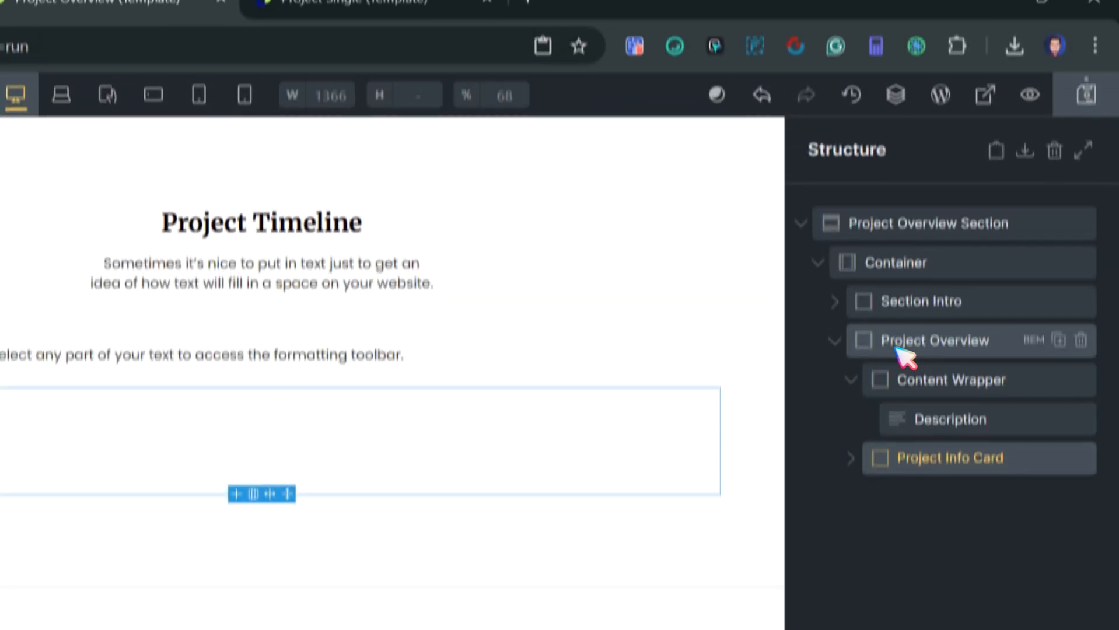
pyautogui.click(1034, 366)
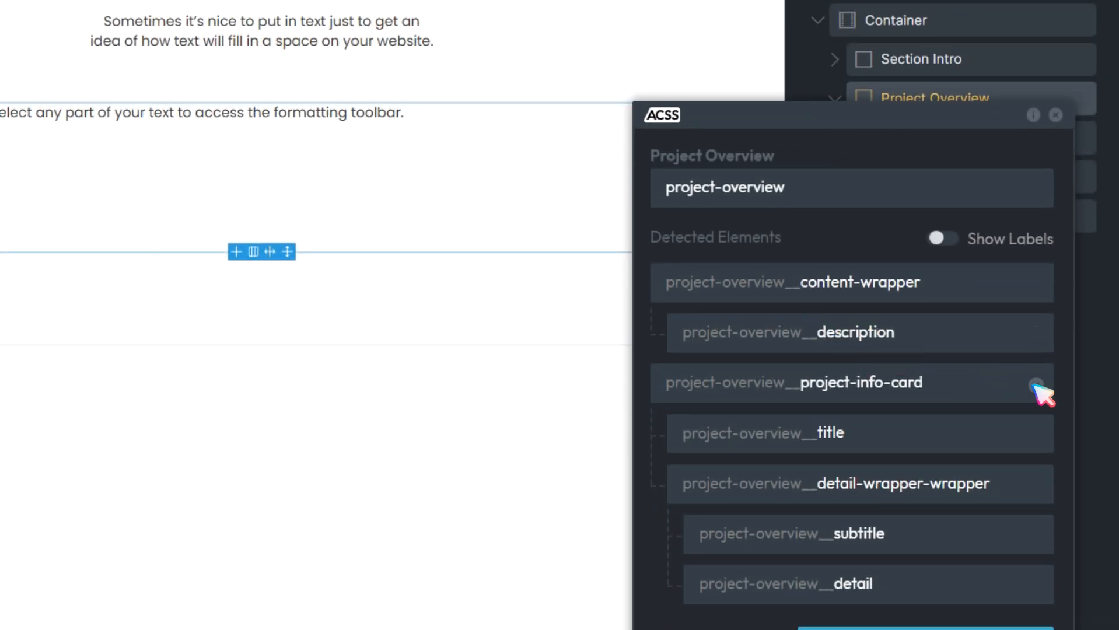
pyautogui.click(1036, 386)
pyautogui.click(1037, 436)
pyautogui.click(1037, 485)
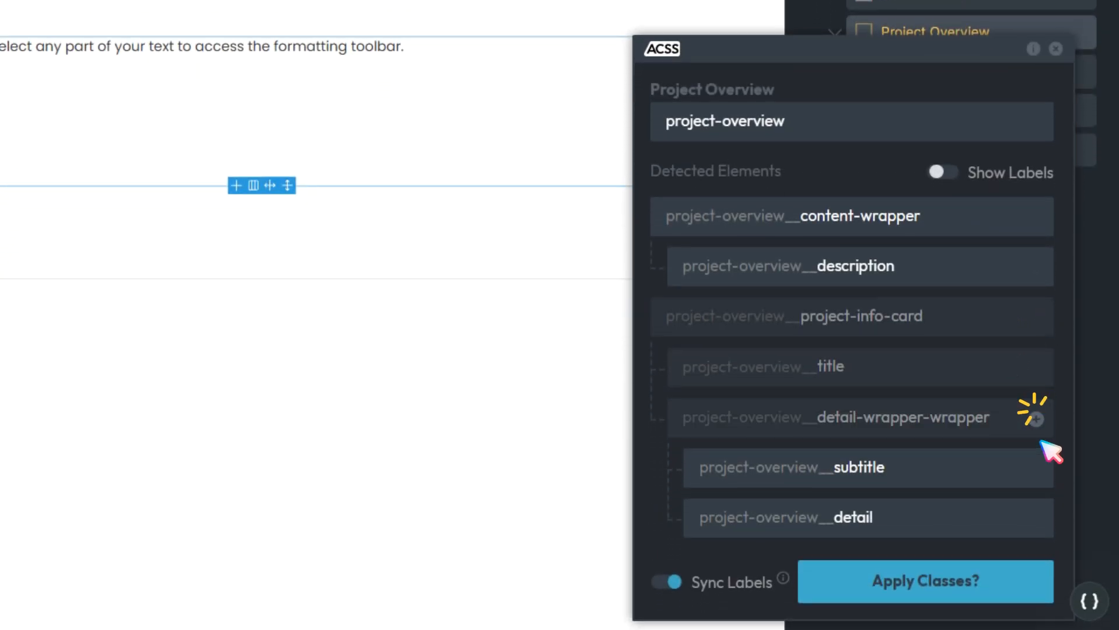
pyautogui.click(1037, 533)
pyautogui.click(1037, 518)
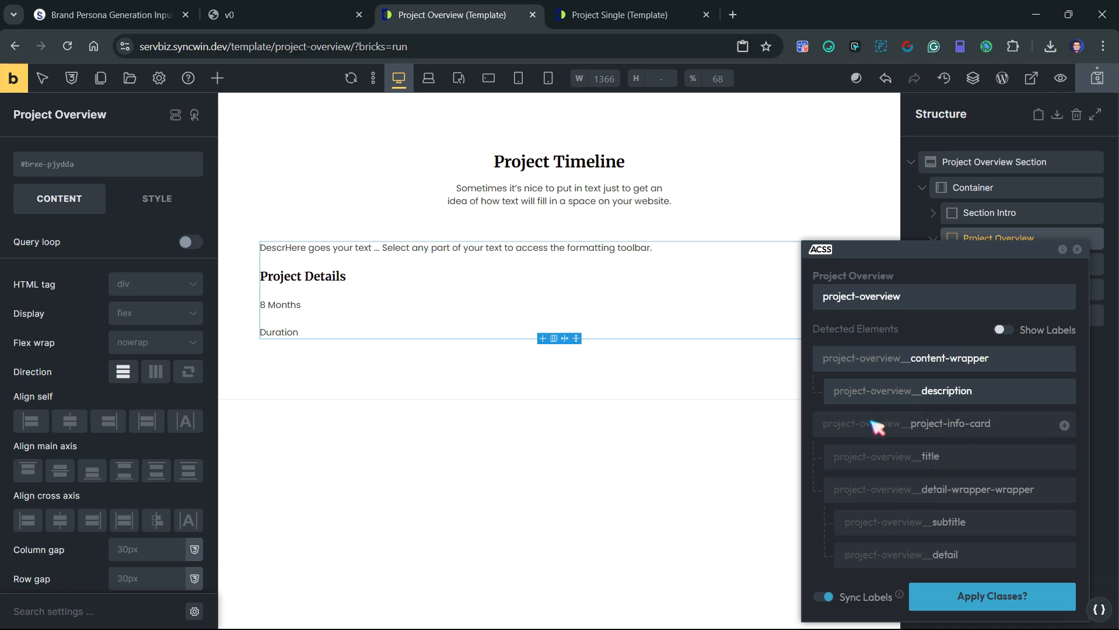
pyautogui.moveTo(943, 250); pyautogui.dragTo(619, 255)
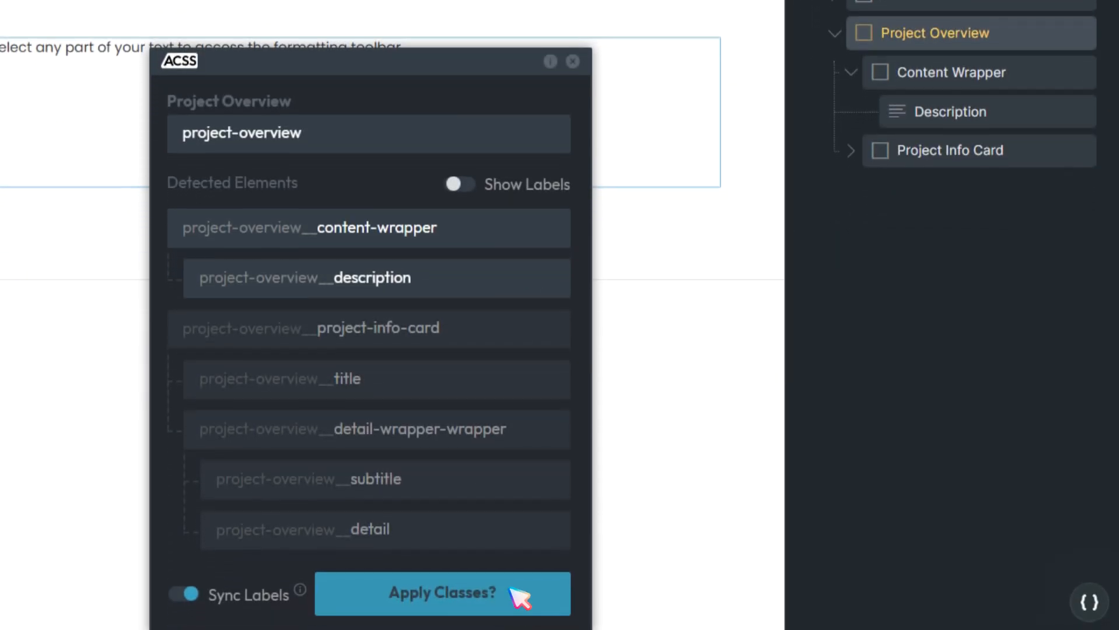
pyautogui.click(511, 587)
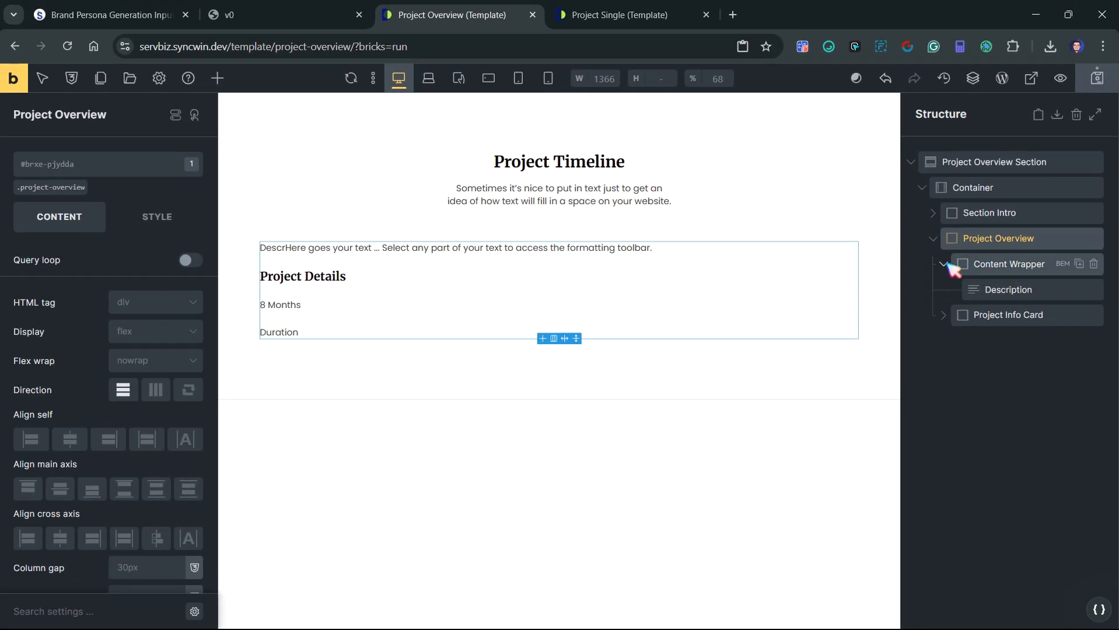
# - Set the display of the .project-overview class to grid
pyautogui.click(935, 239)
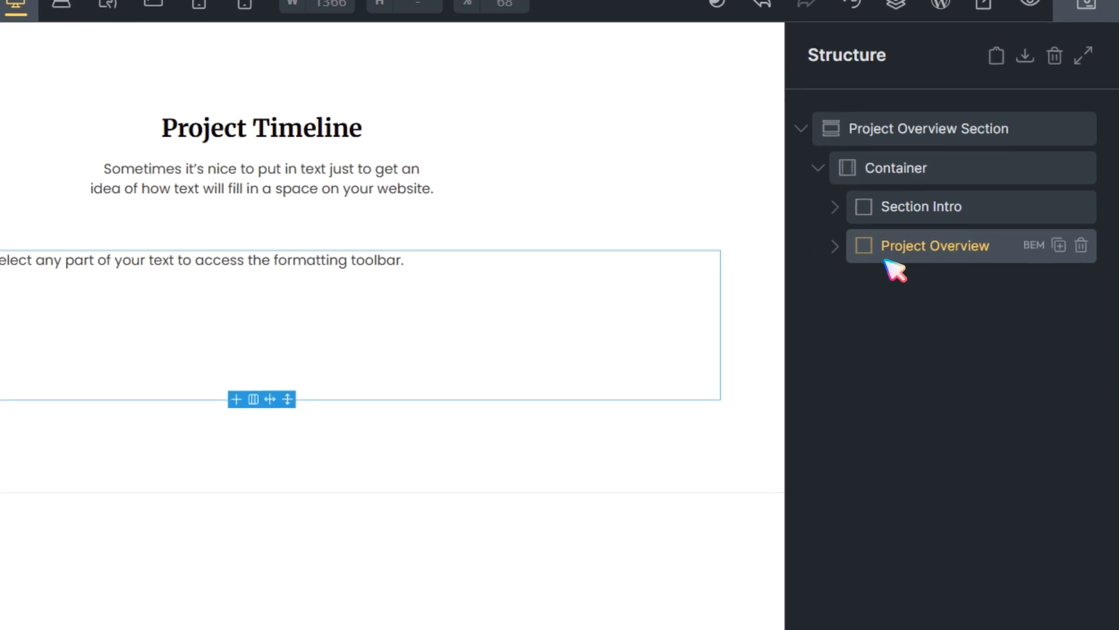
pyautogui.click(835, 245)
pyautogui.click(852, 285)
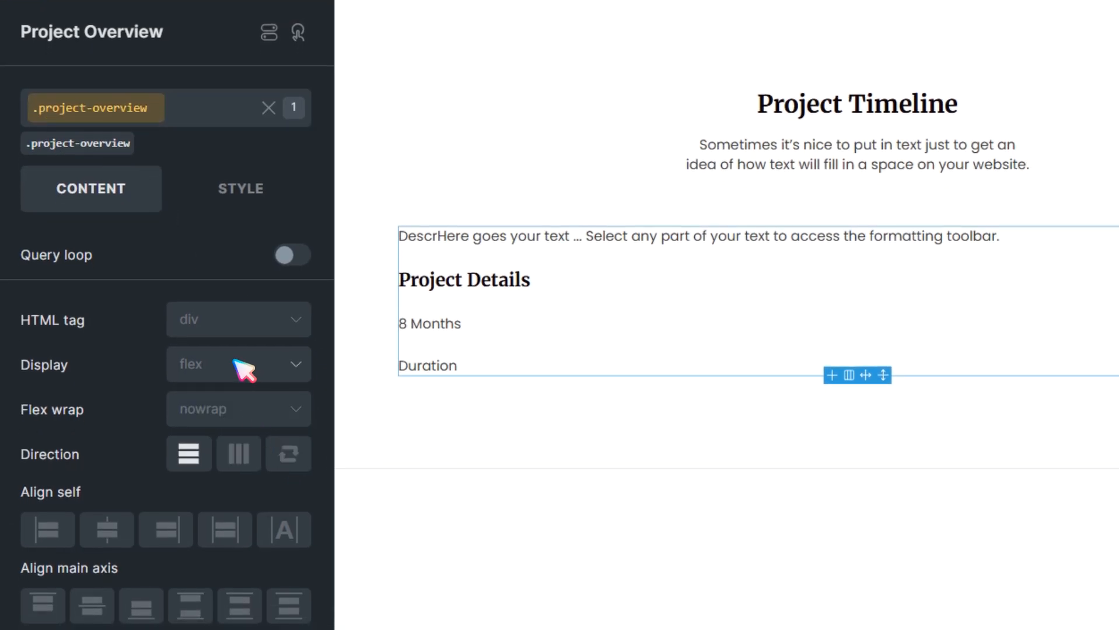
pyautogui.click(230, 369)
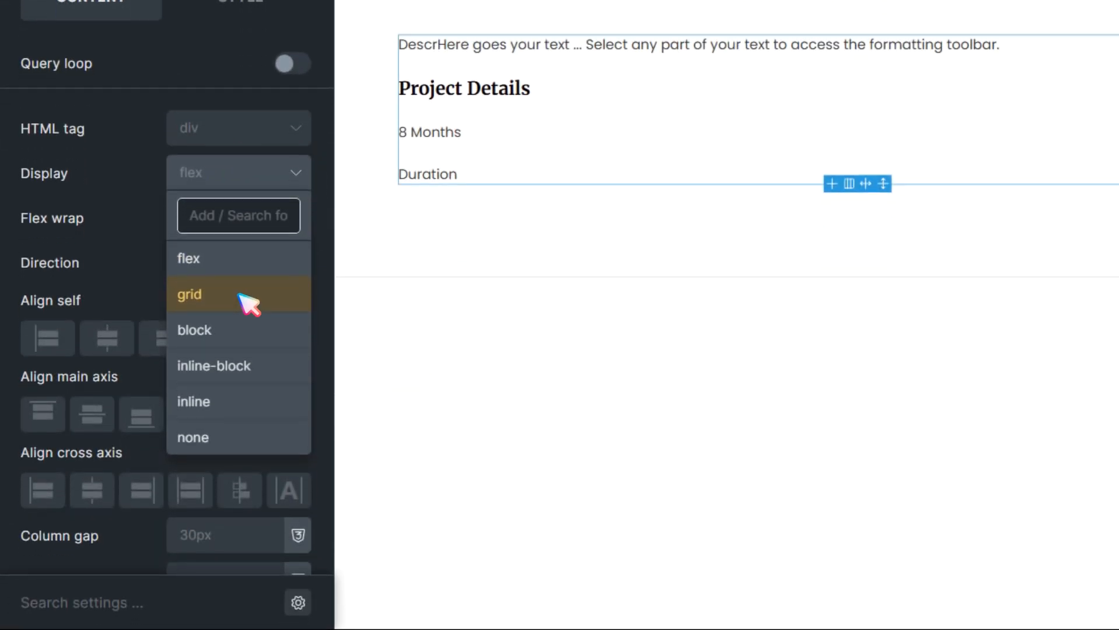
pyautogui.click(240, 295)
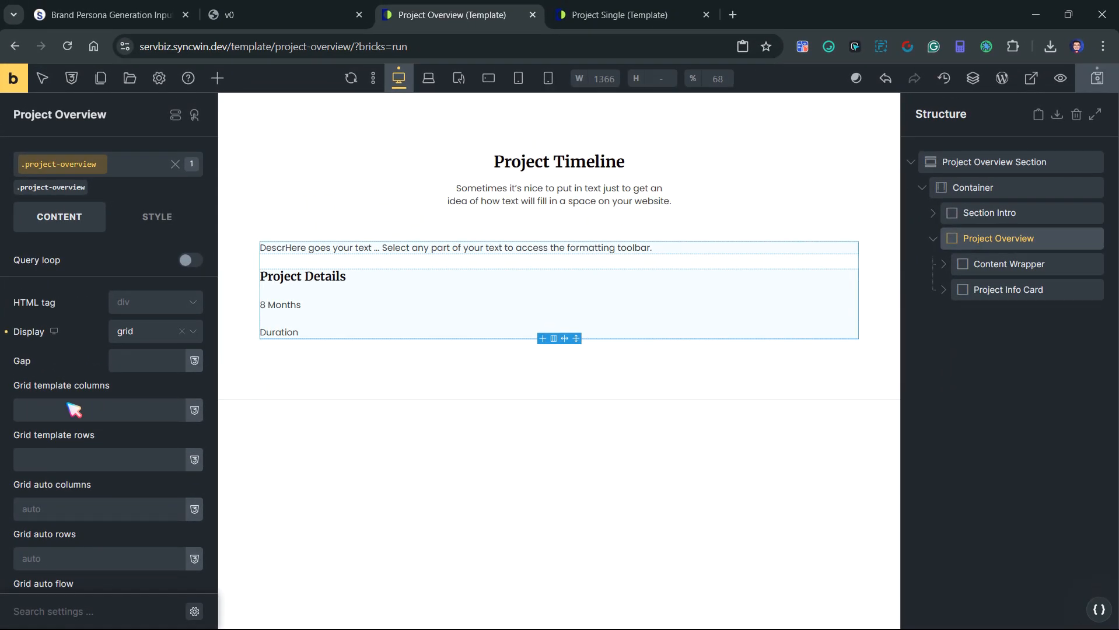
# - Set the grid template columns of .project-overview to var(--grid-3-1) and compare the layout with the v0 reference
pyautogui.rightClick(62, 412)
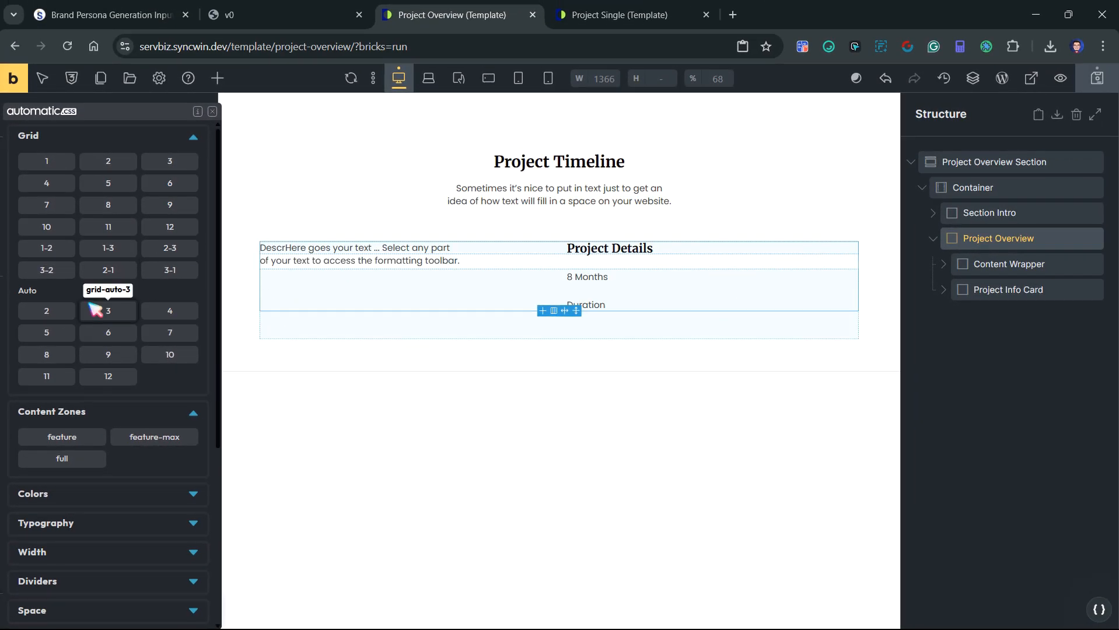
pyautogui.click(172, 272)
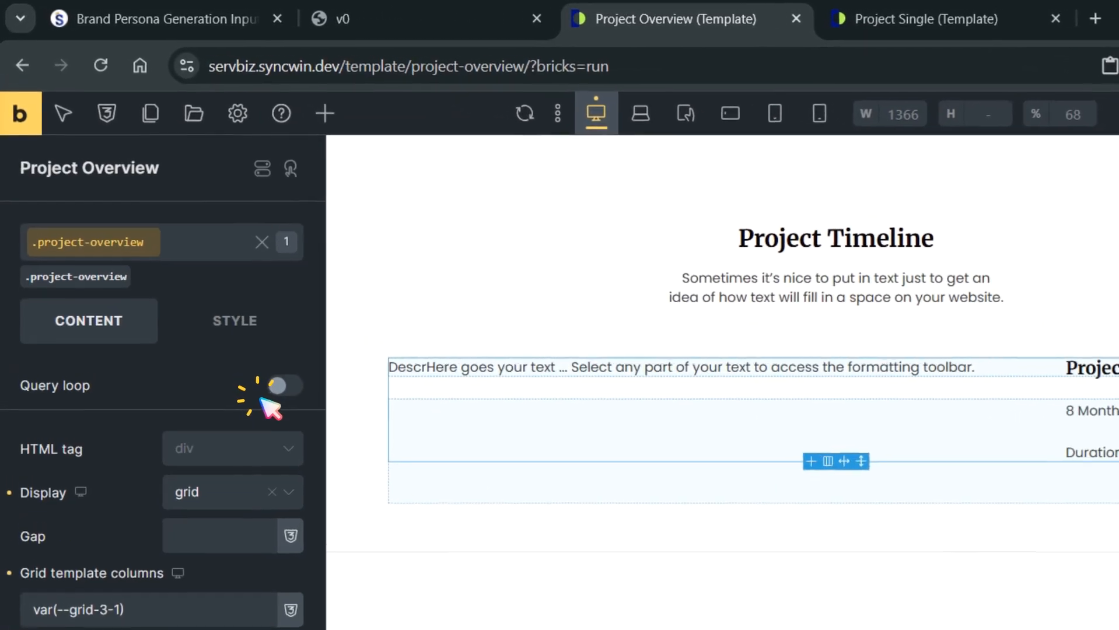
pyautogui.click(431, 14)
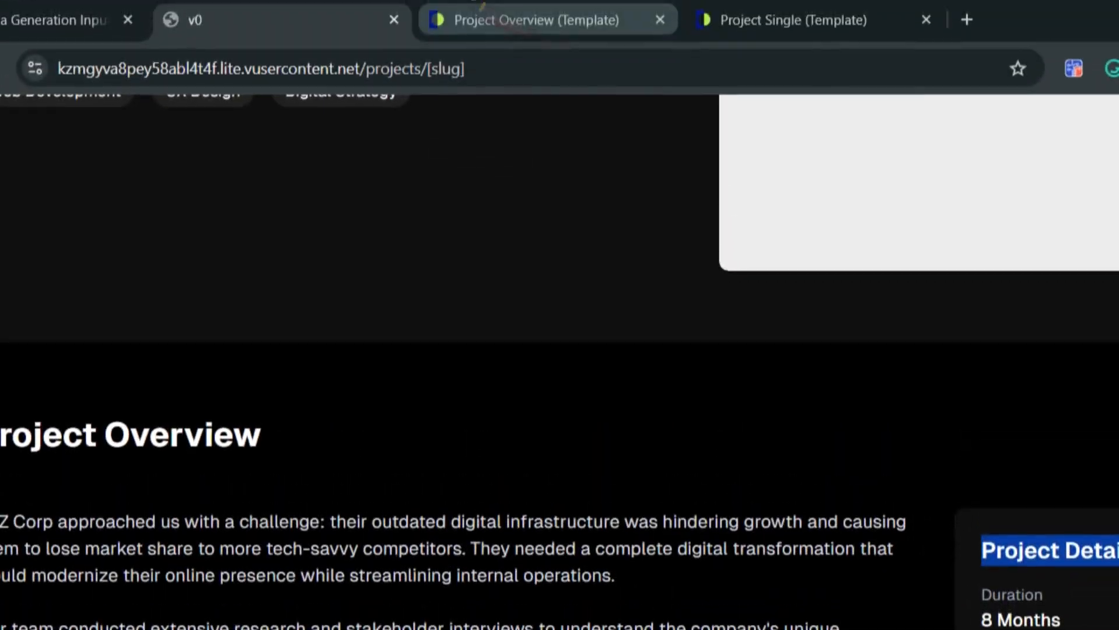
pyautogui.click(480, 8)
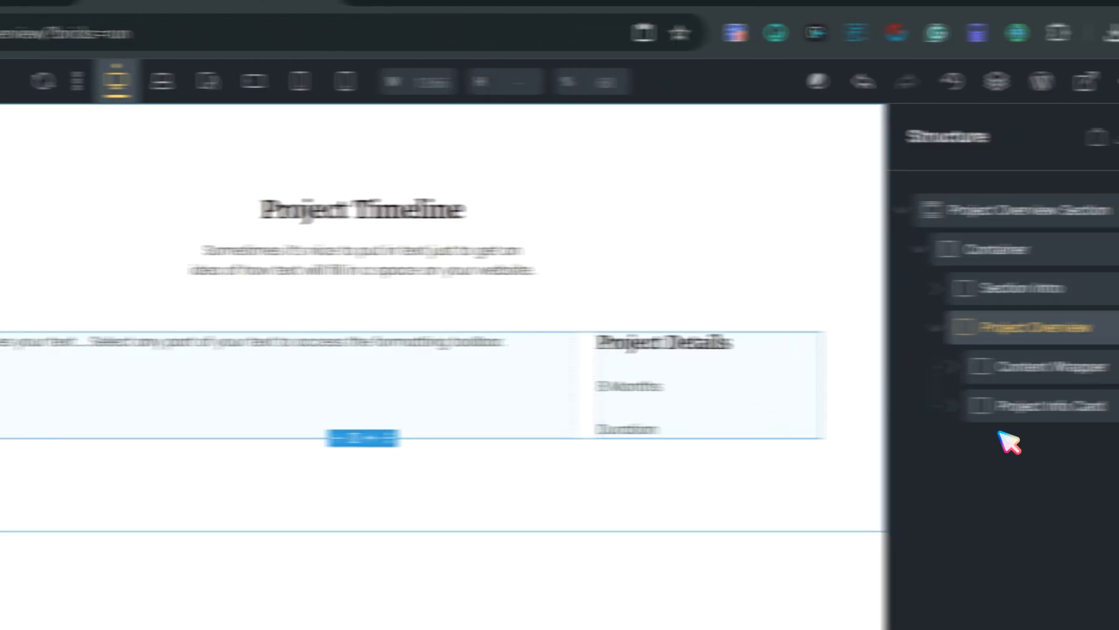
# - Copy the three Project Overview paragraphs from the v0 reference and replace the placeholder text of the Description element with them
pyautogui.click(850, 407)
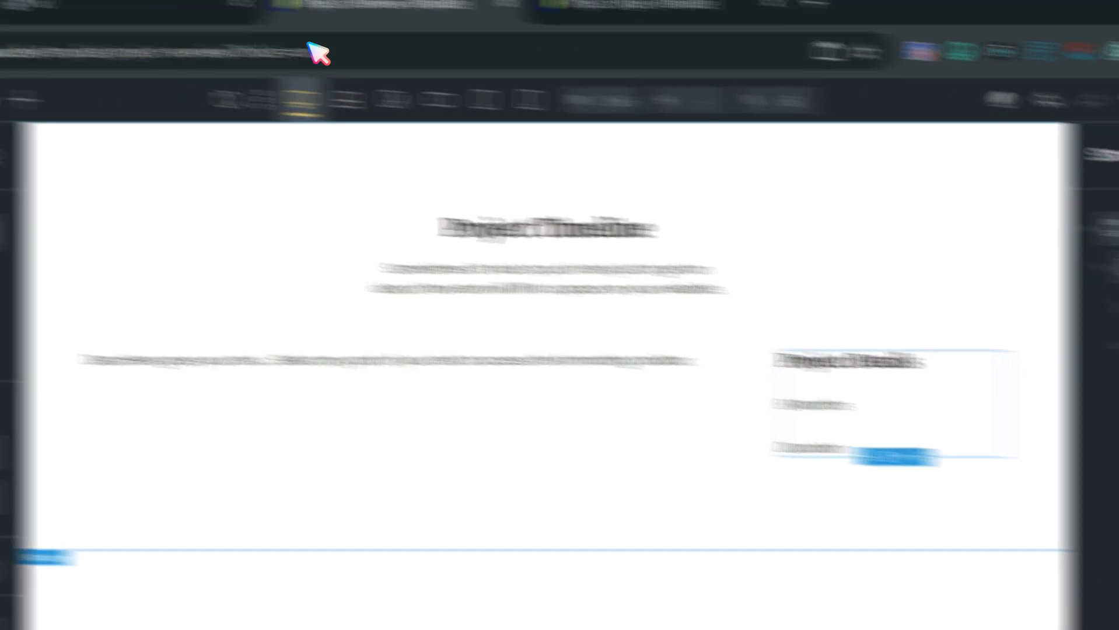
pyautogui.click(299, 15)
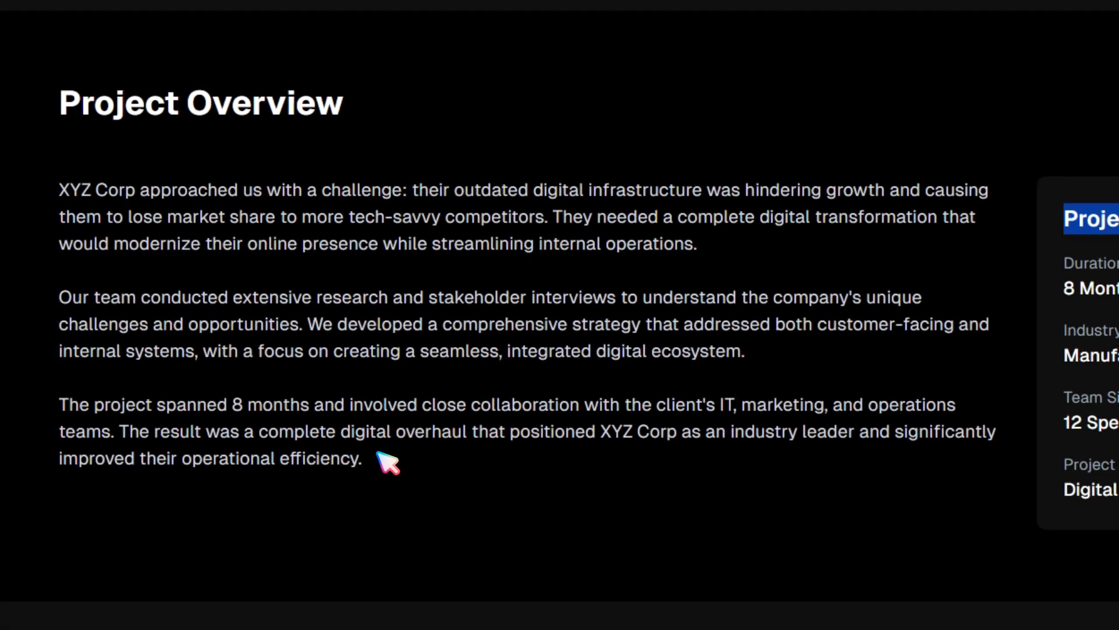
pyautogui.moveTo(364, 496); pyautogui.dragTo(12, 227)
pyautogui.hotkey('ctrl', 'c')
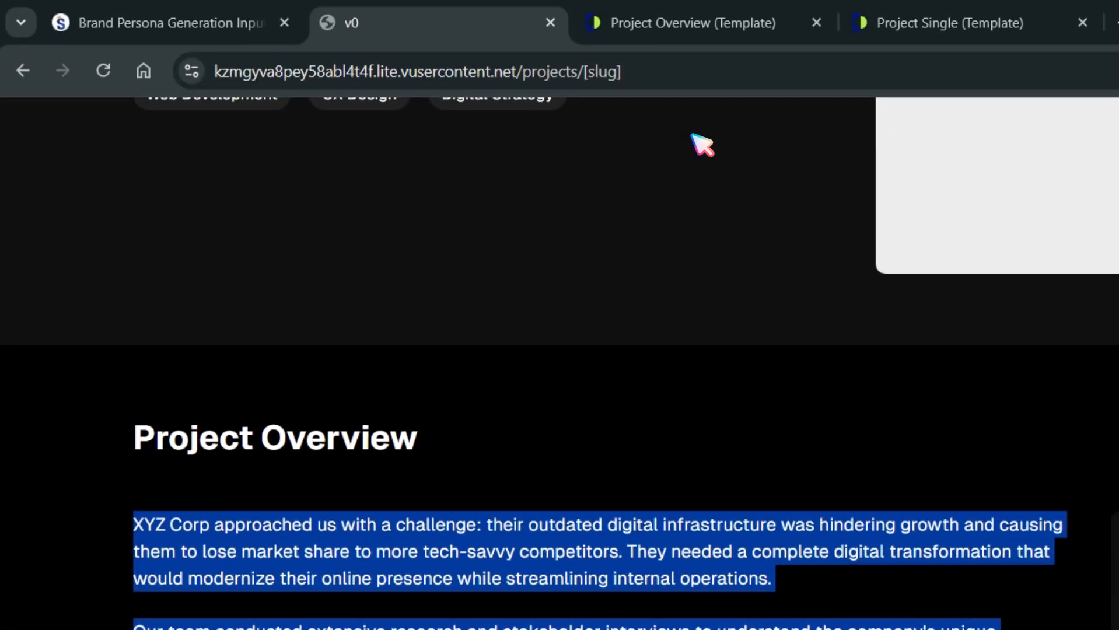
pyautogui.click(722, 20)
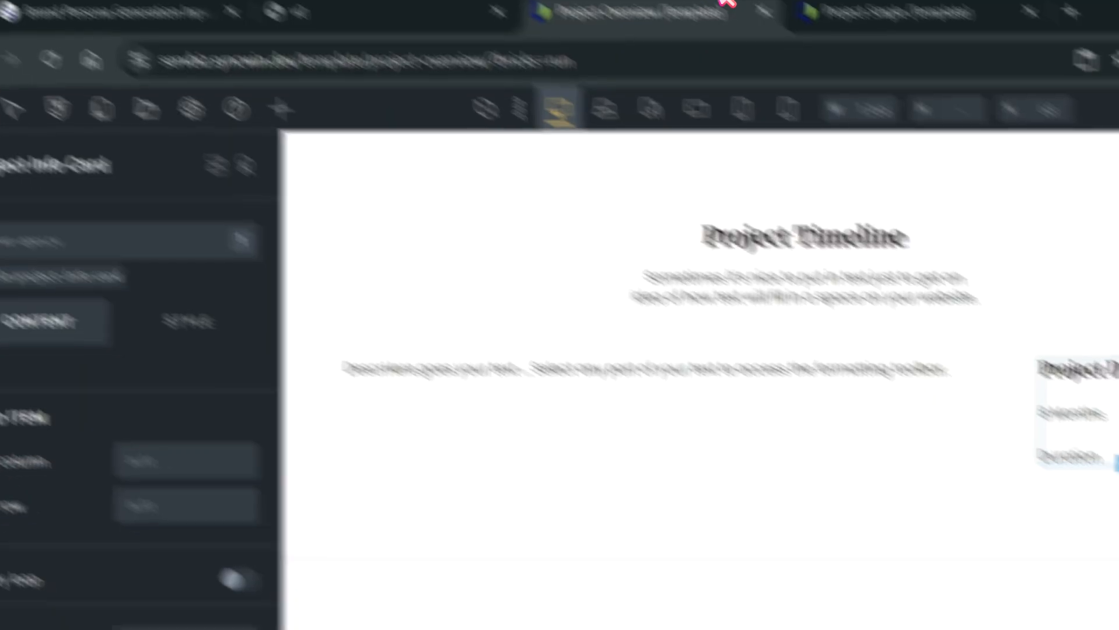
pyautogui.click(625, 305)
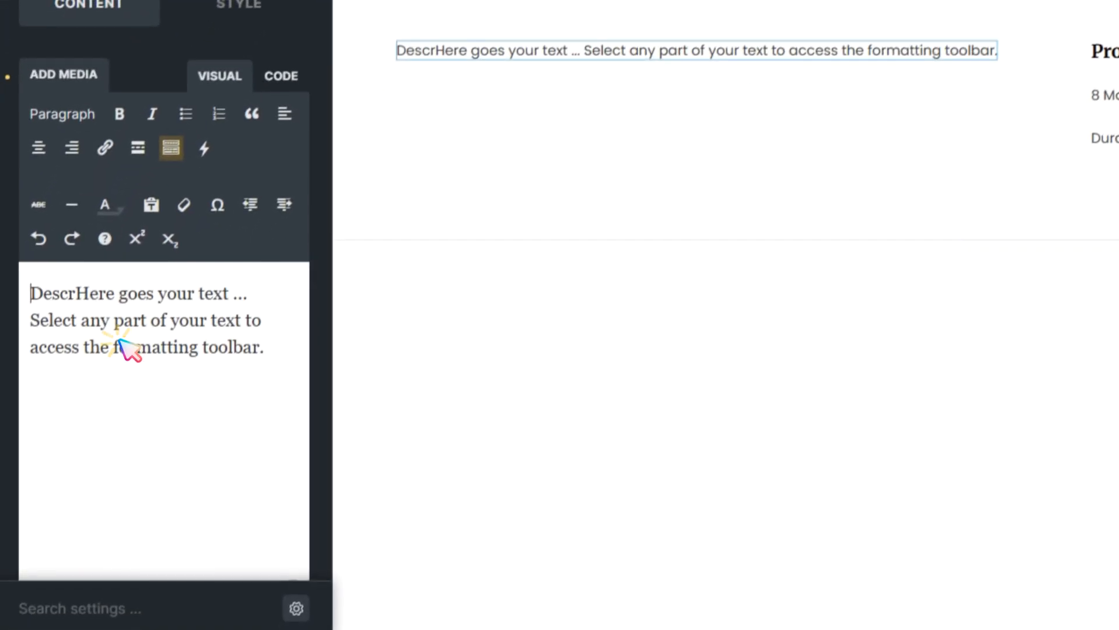
pyautogui.hotkey('ctrl', 'v')
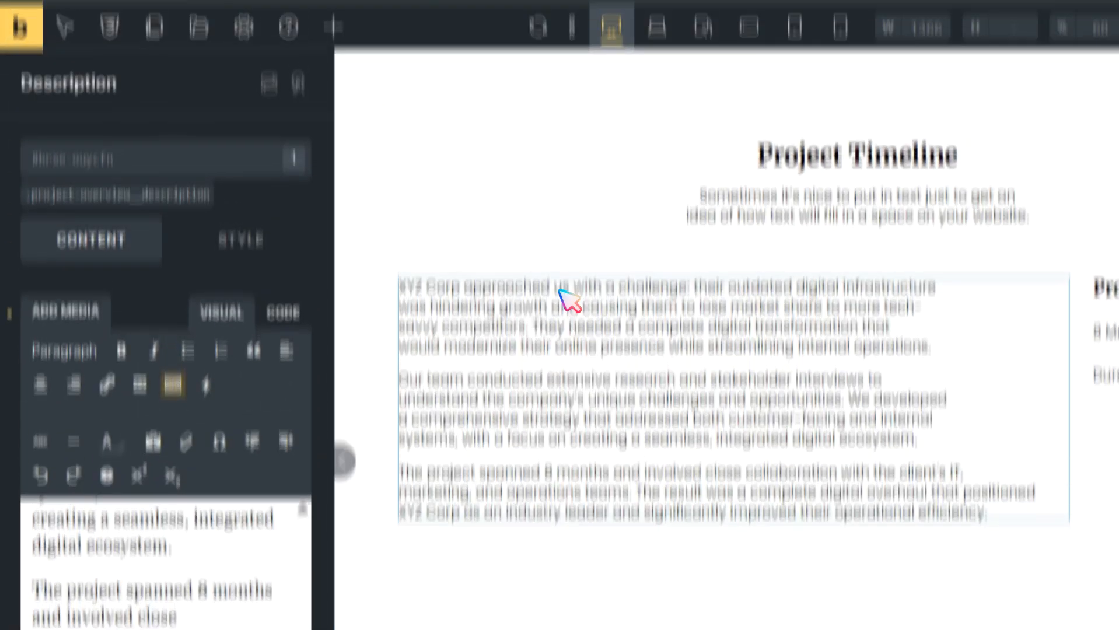
# - Check the section heading in the v0 reference and change the Section Intro title to Project Overview
pyautogui.click(327, 23)
pyautogui.moveTo(418, 438); pyautogui.dragTo(181, 438)
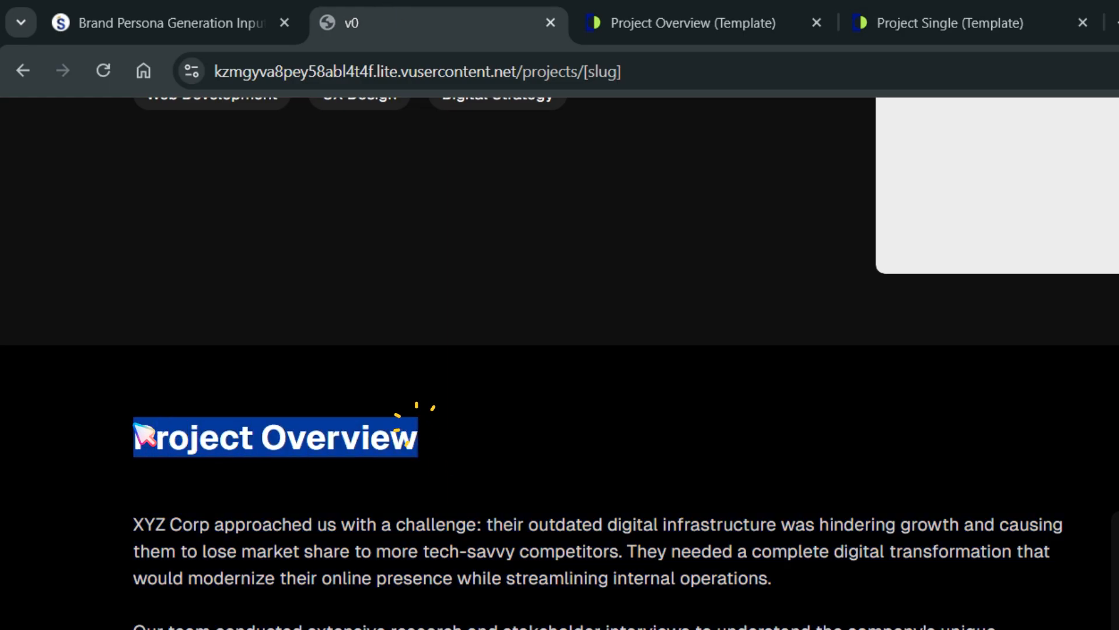
pyautogui.click(642, 23)
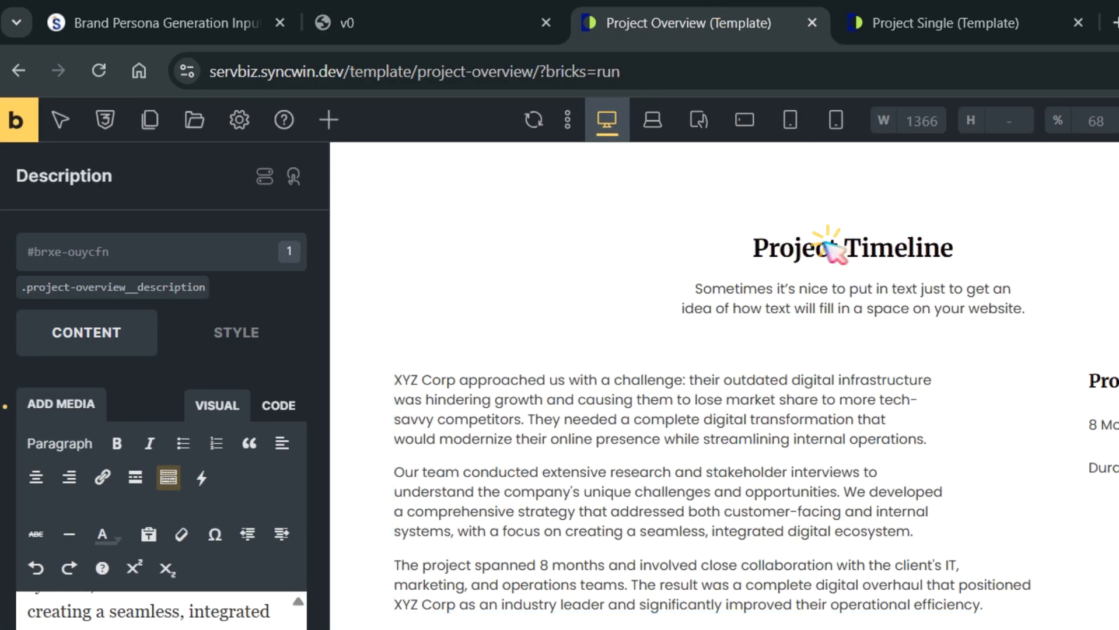
pyautogui.click(823, 250)
pyautogui.doubleClick(201, 198)
pyautogui.write('Overview')
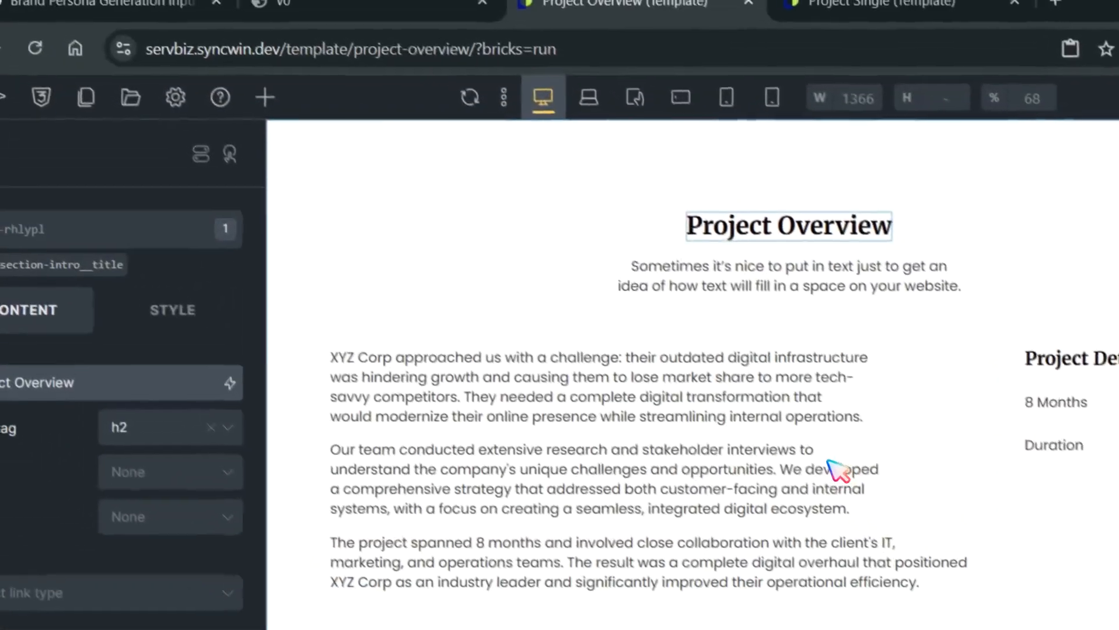
# - Compare the layout with the v0 reference, and set the .sw-sb-project-info-card class background color to var(--primary) from the ACSS Global palette
pyautogui.click(839, 470)
pyautogui.click(292, 3)
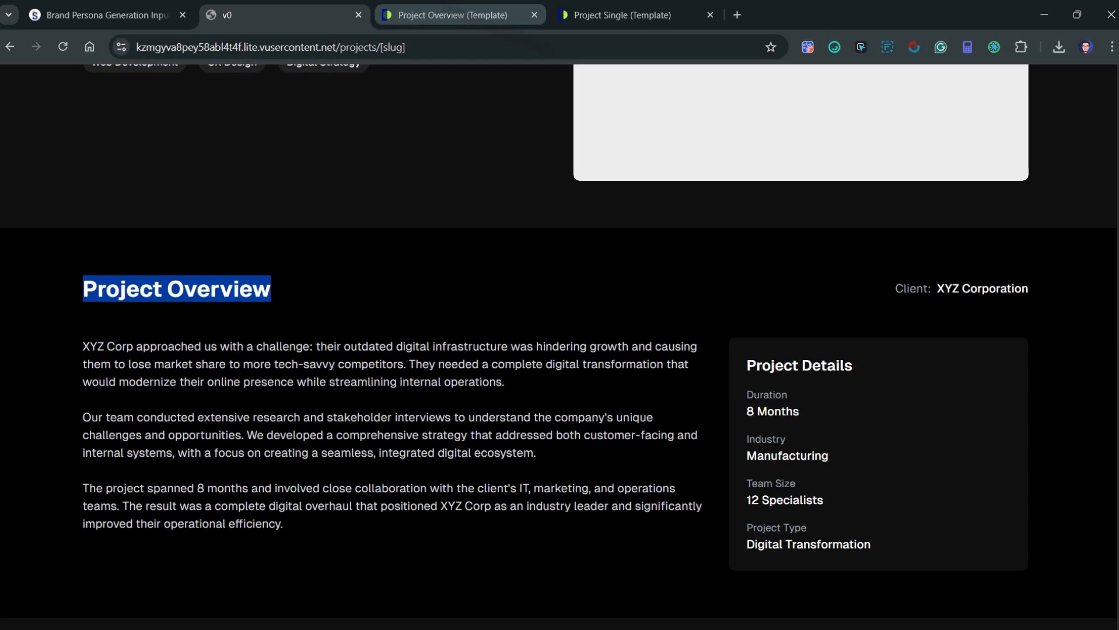
pyautogui.click(485, 14)
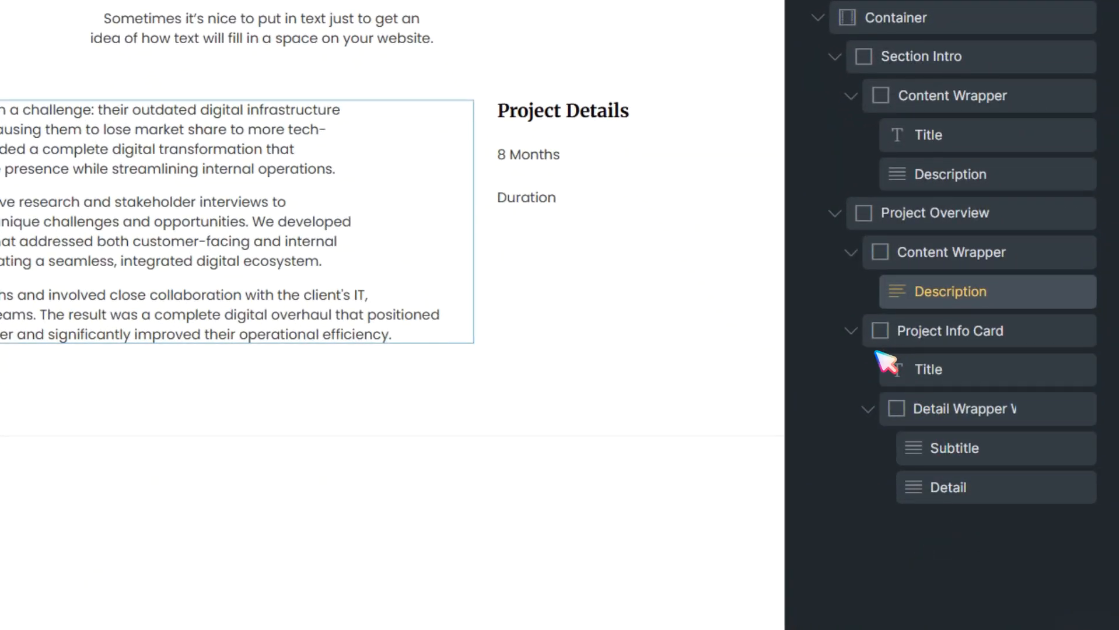
pyautogui.click(847, 329)
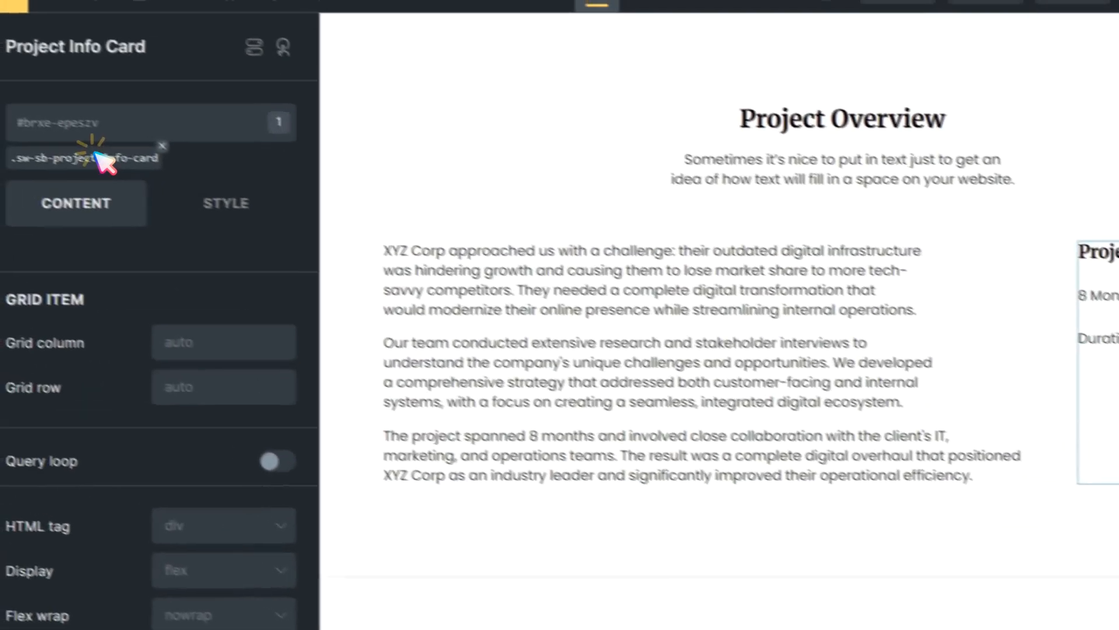
pyautogui.click(92, 155)
pyautogui.click(278, 211)
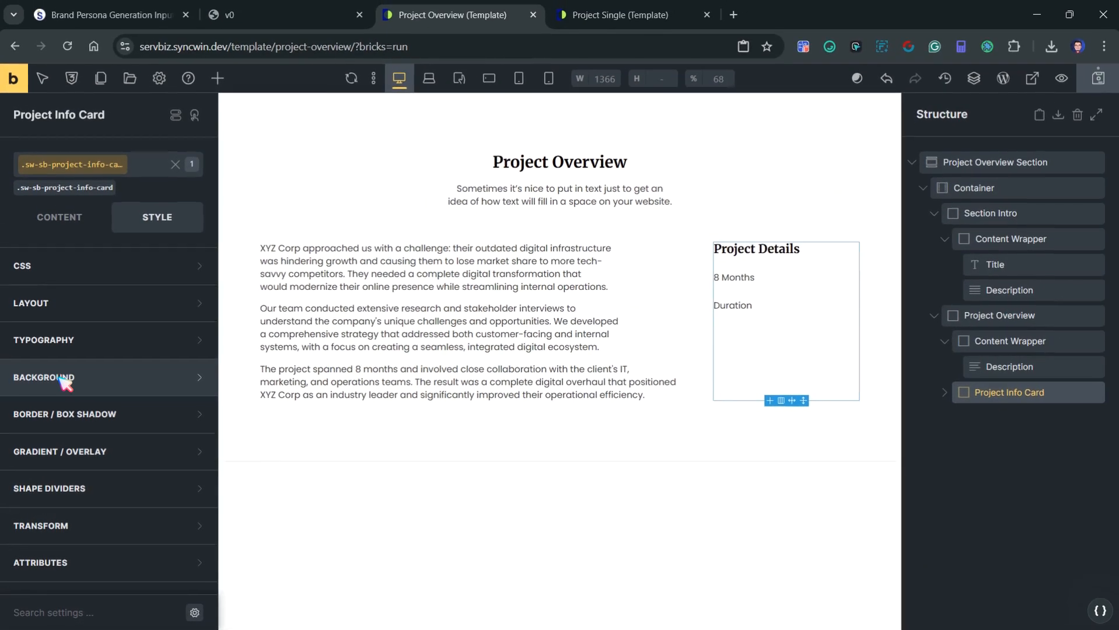
pyautogui.click(87, 286)
pyautogui.click(276, 347)
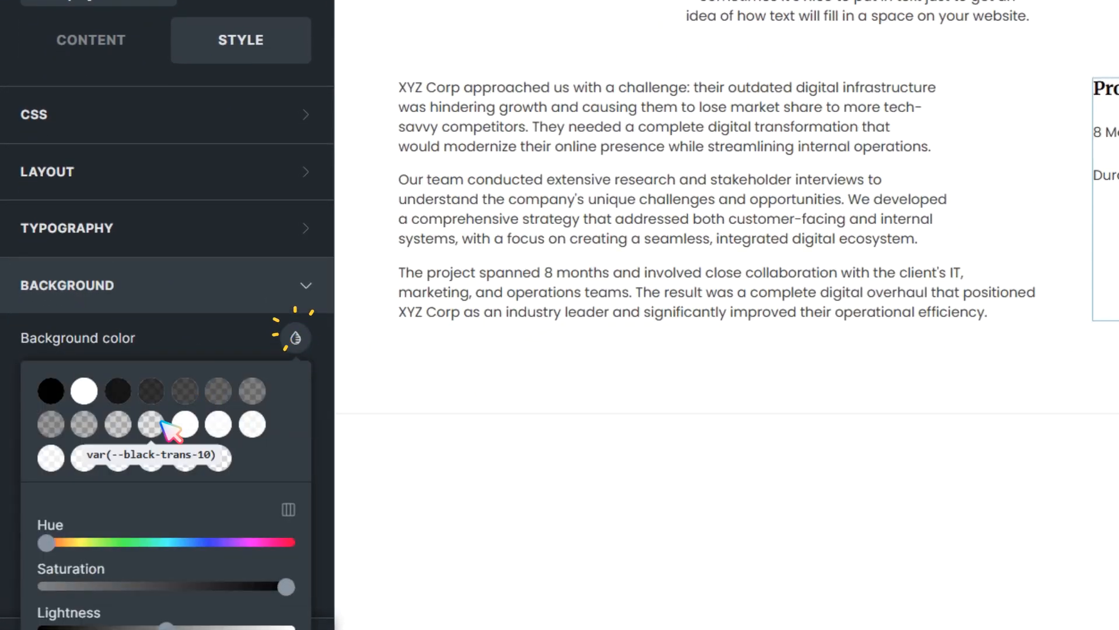
pyautogui.scroll(-10, 155, 420)
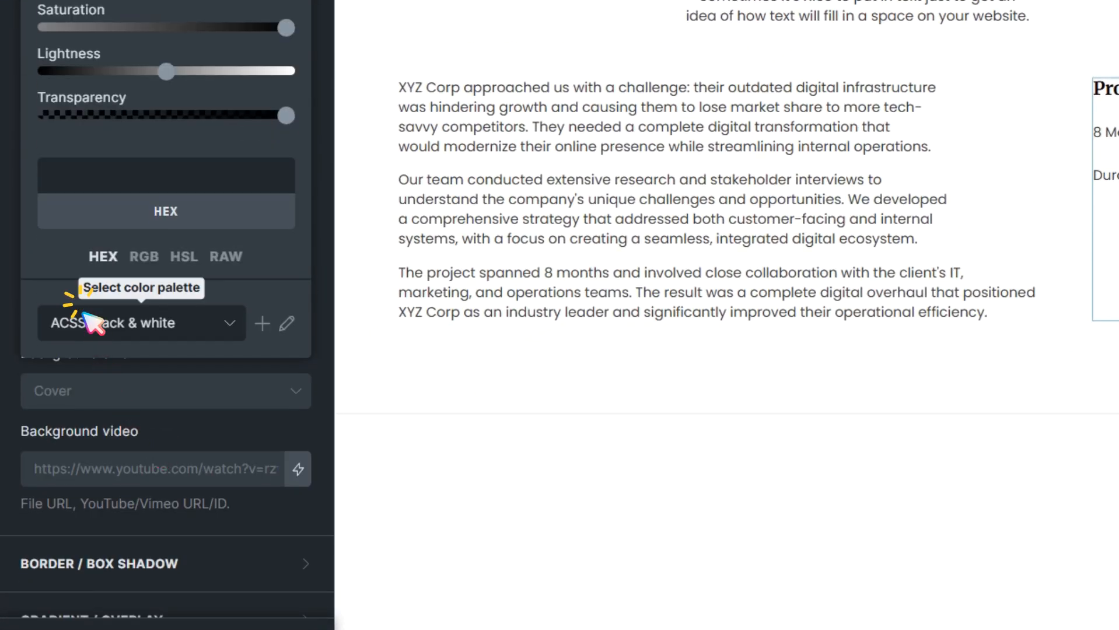
pyautogui.click(87, 323)
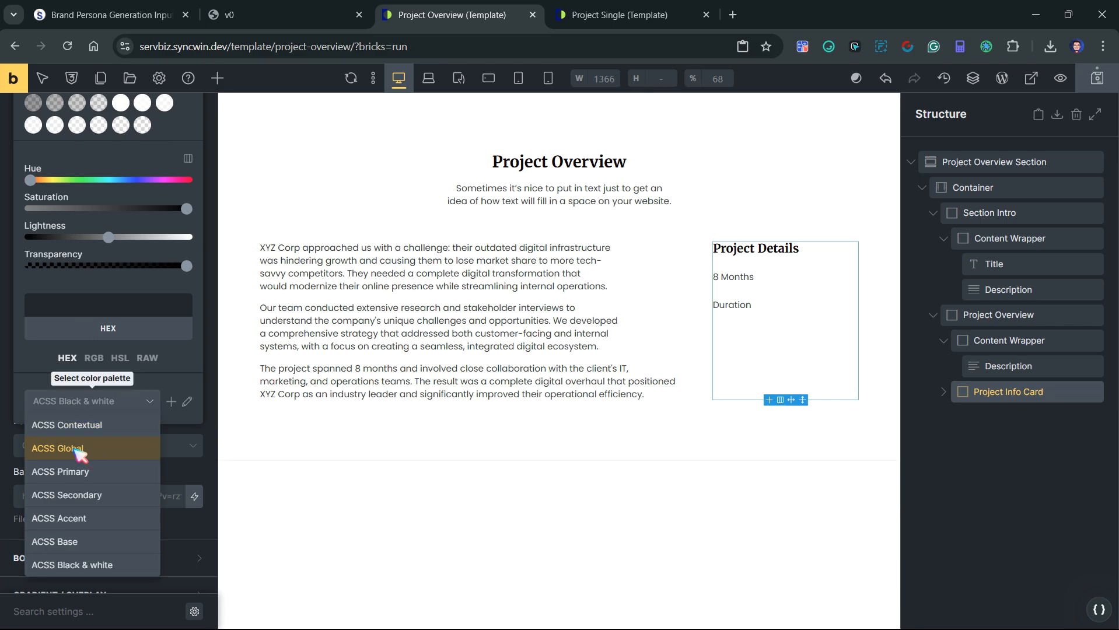
pyautogui.click(74, 449)
pyautogui.scroll(3, 96, 449)
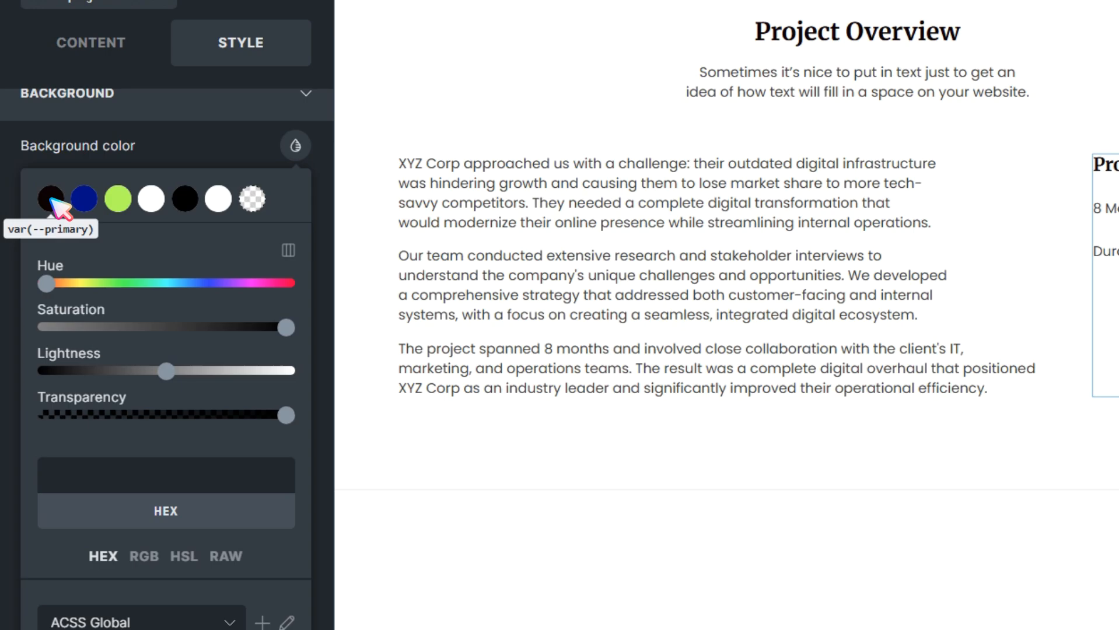
pyautogui.click(51, 199)
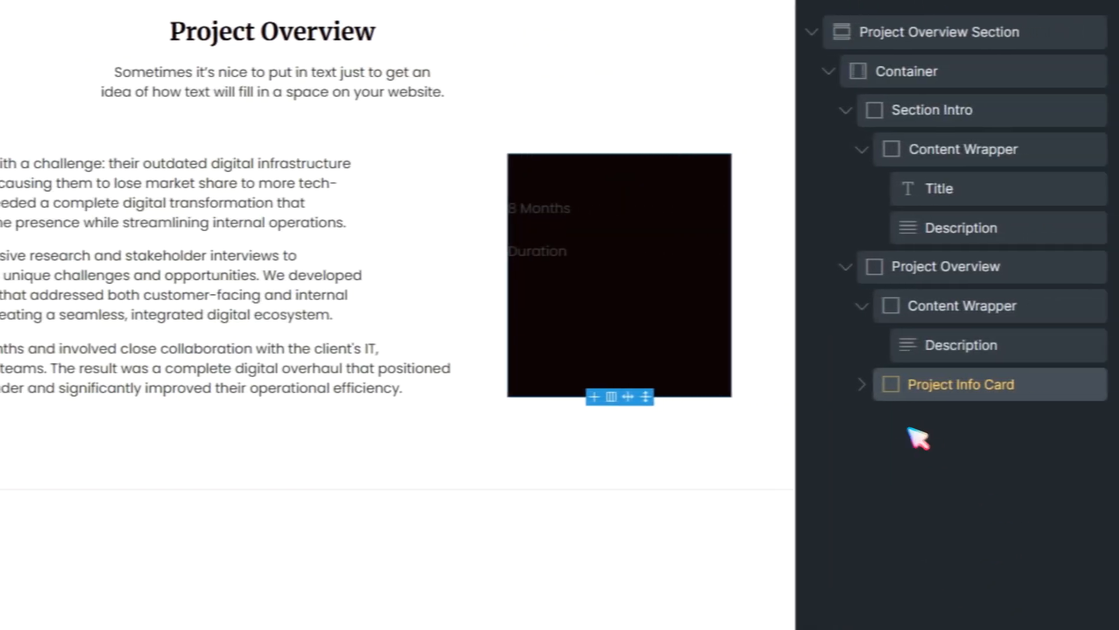
# - Set the typography color of the .sw-sb-project-info-card class to var(--base) from the ACSS Base palette
pyautogui.click(862, 384)
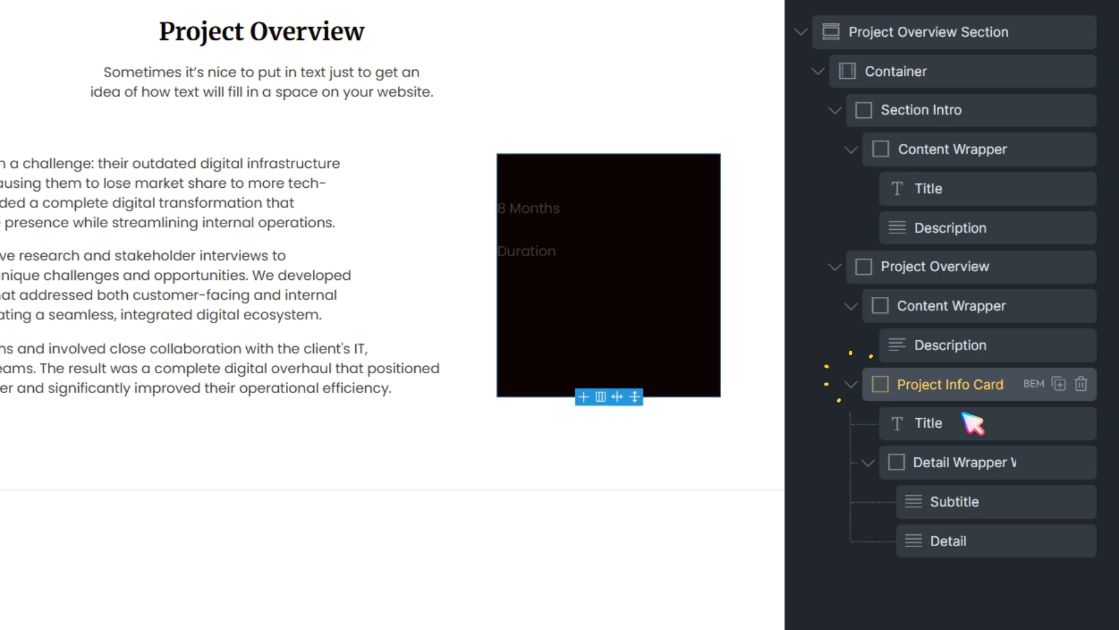
pyautogui.click(969, 423)
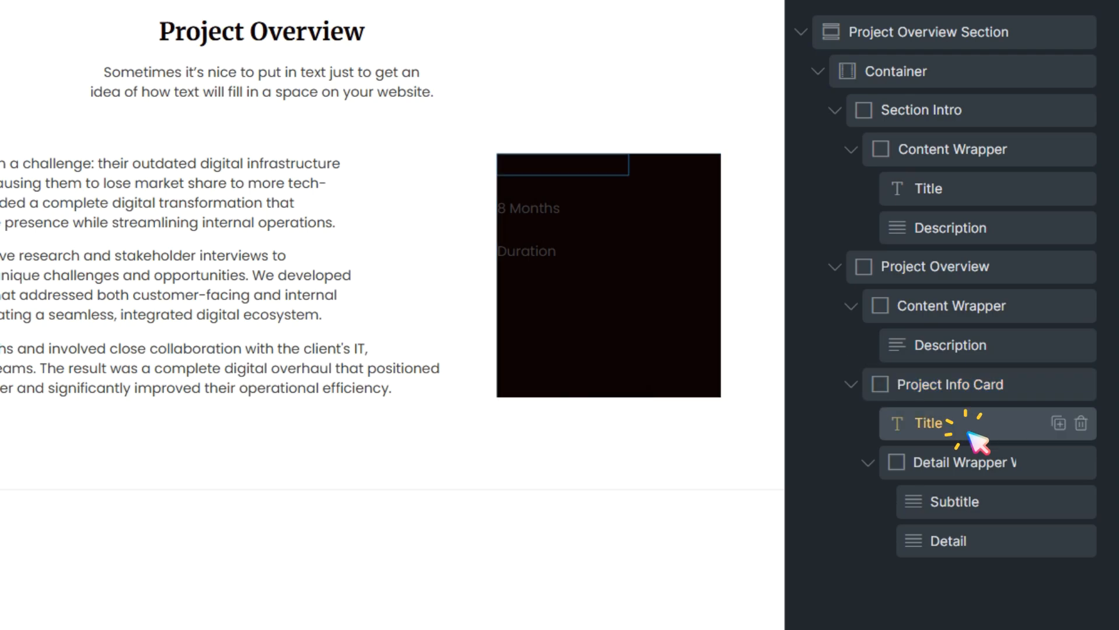
pyautogui.click(881, 386)
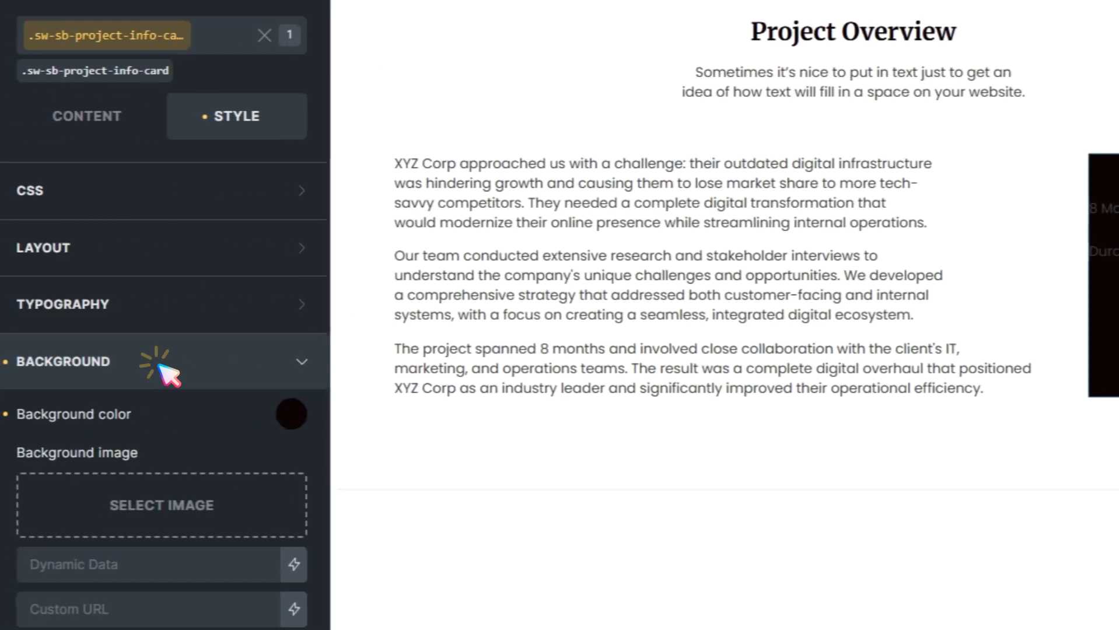
pyautogui.click(160, 366)
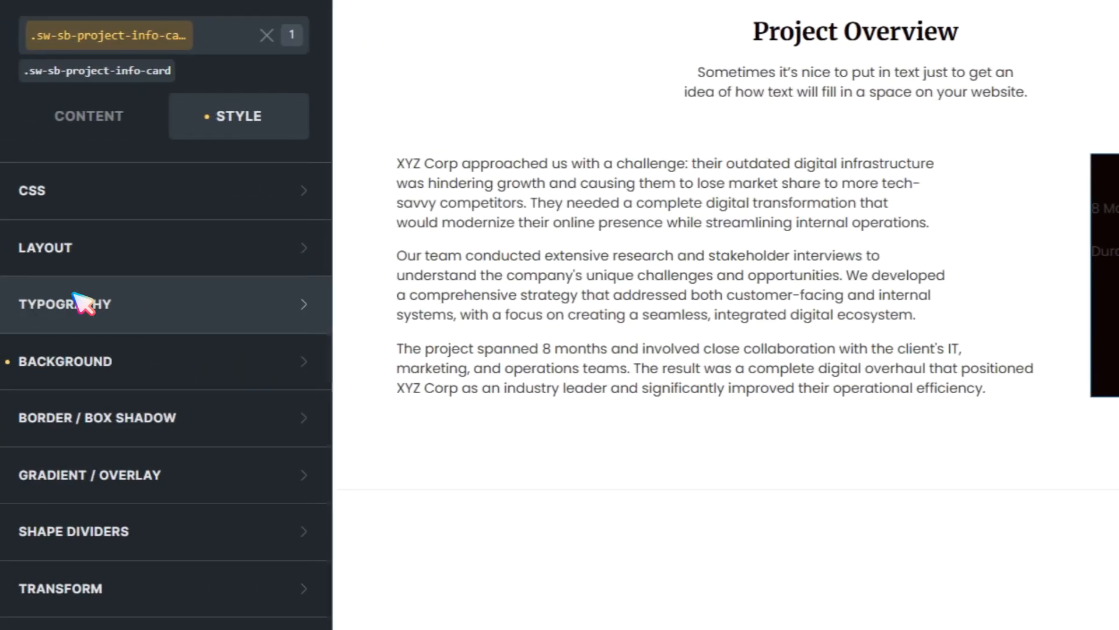
pyautogui.click(82, 303)
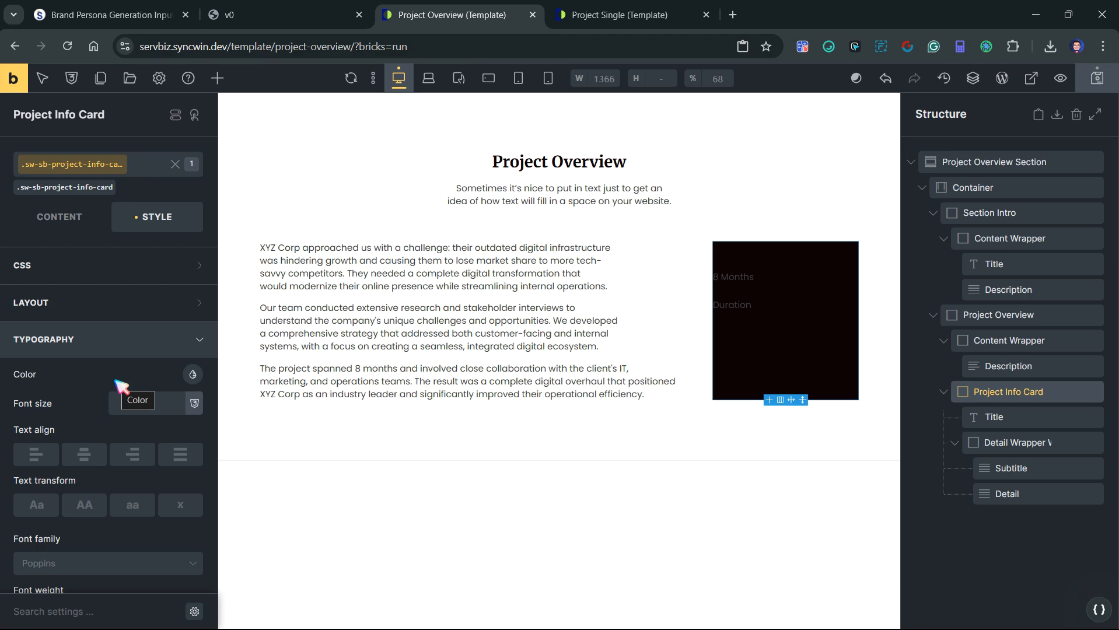
pyautogui.click(193, 374)
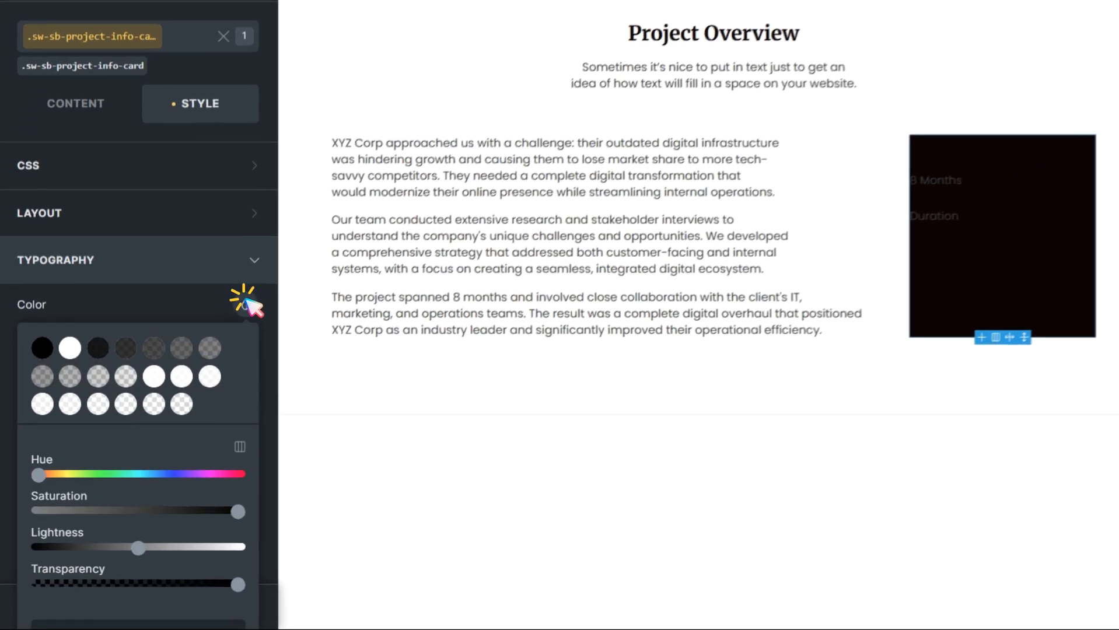
pyautogui.scroll(-3, 157, 467)
pyautogui.click(81, 510)
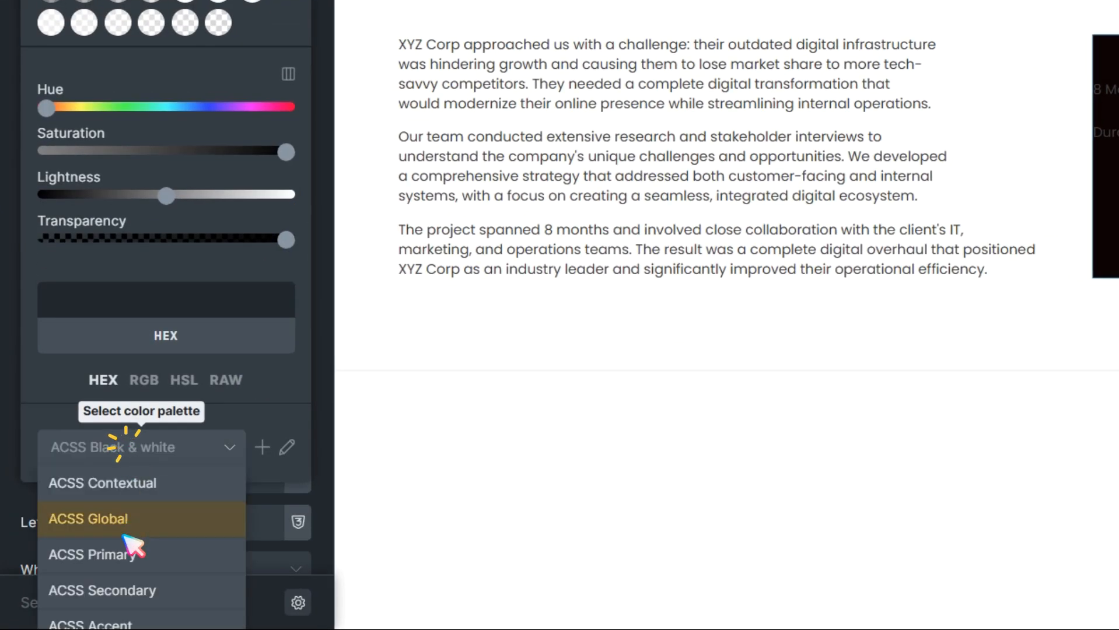
pyautogui.scroll(-3, 133, 547)
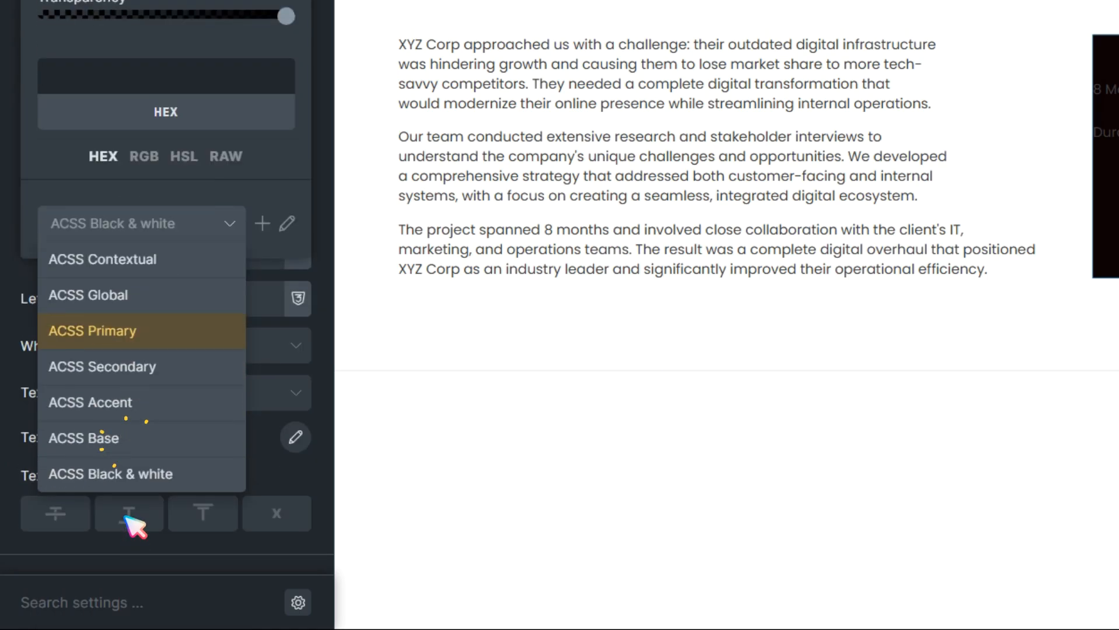
pyautogui.click(96, 434)
pyautogui.scroll(6, 150, 491)
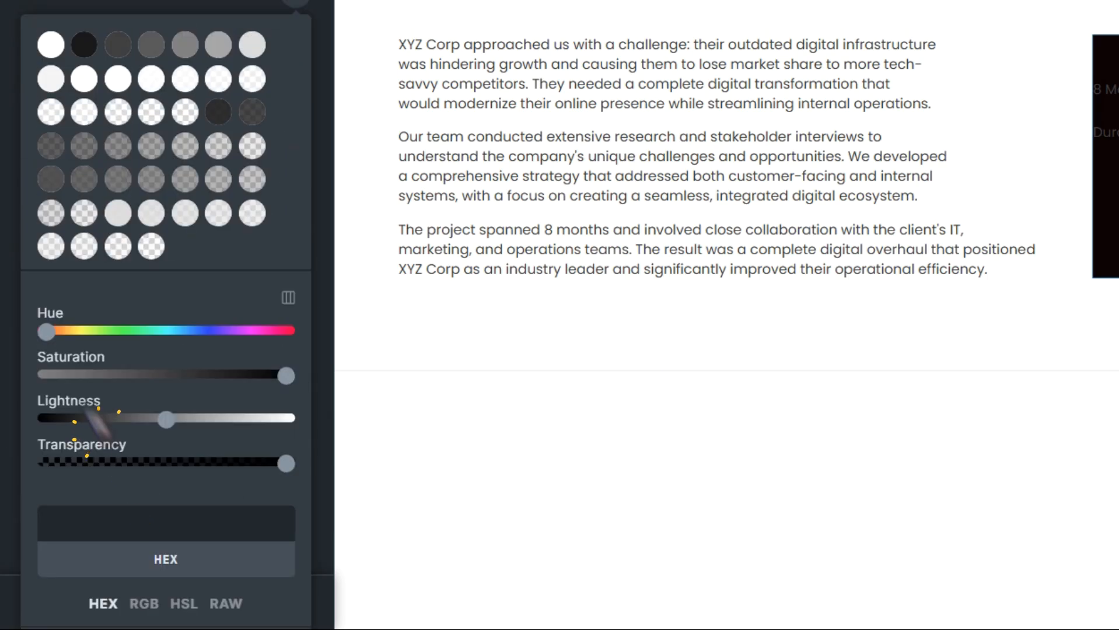
pyautogui.click(54, 42)
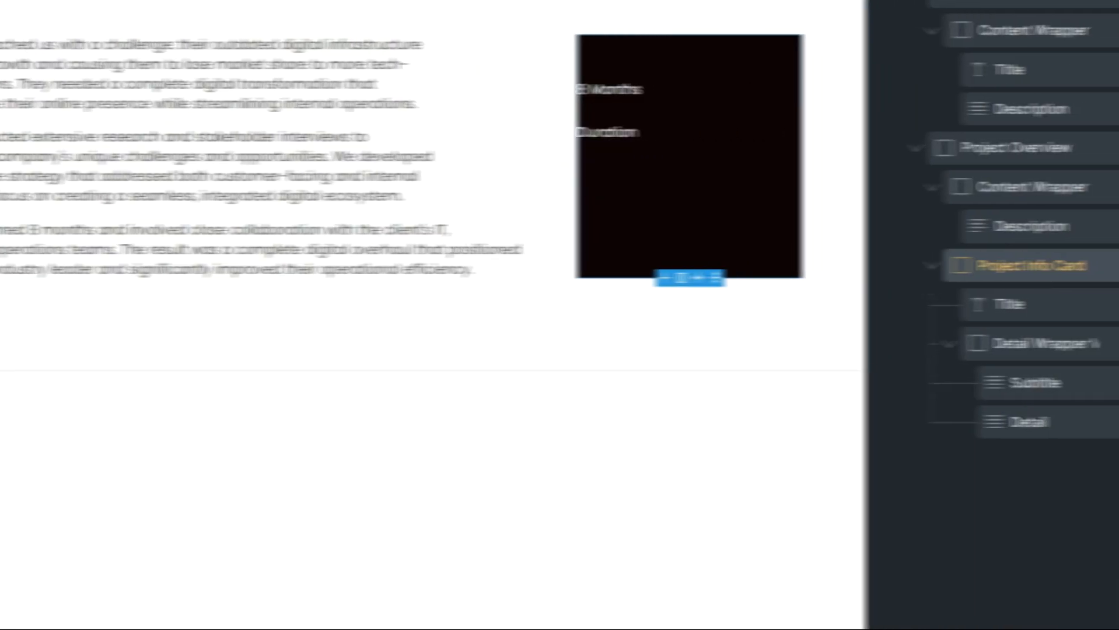
# - Set the text color of the Title inside Project Info Card to var(--base) from the ACSS Base palette
pyautogui.click(1118, 308)
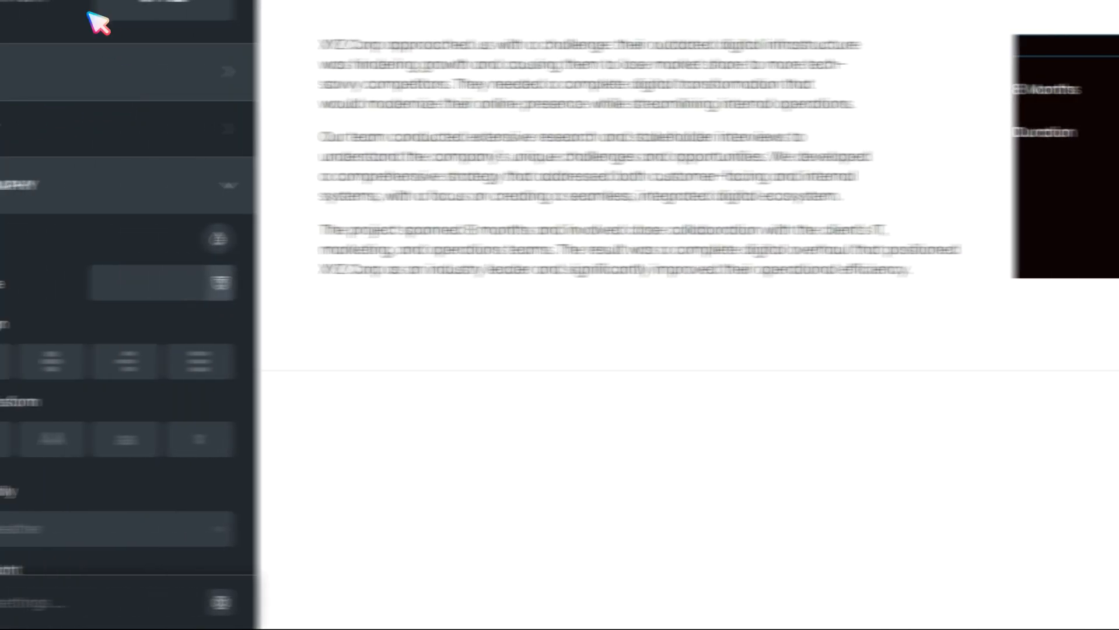
pyautogui.click(165, 1)
pyautogui.click(87, 58)
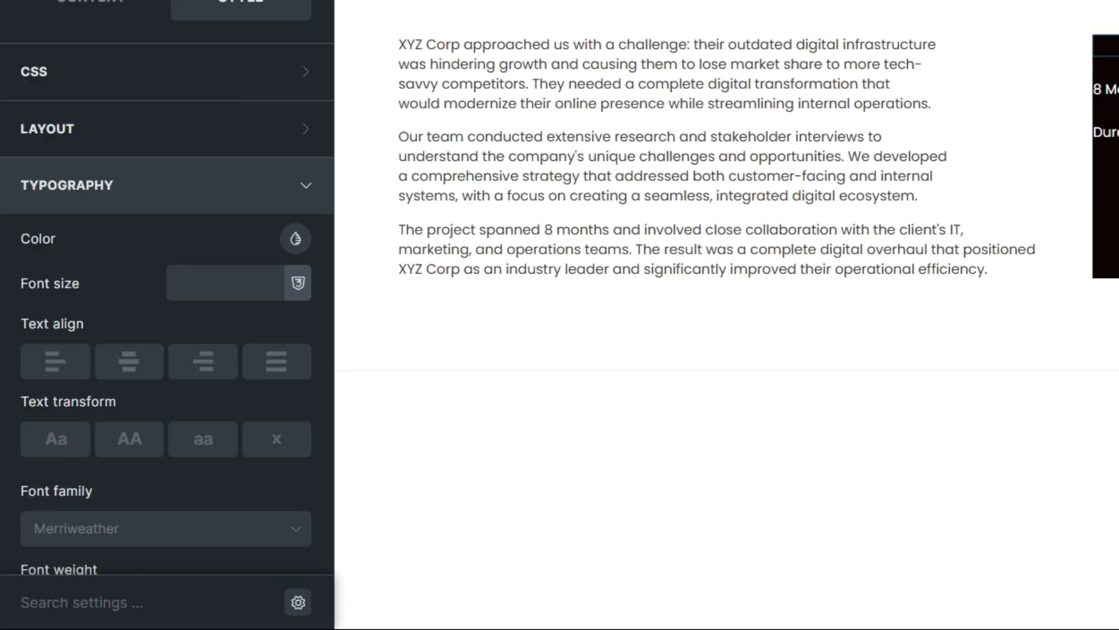
pyautogui.click(295, 238)
pyautogui.scroll(-7, 119, 332)
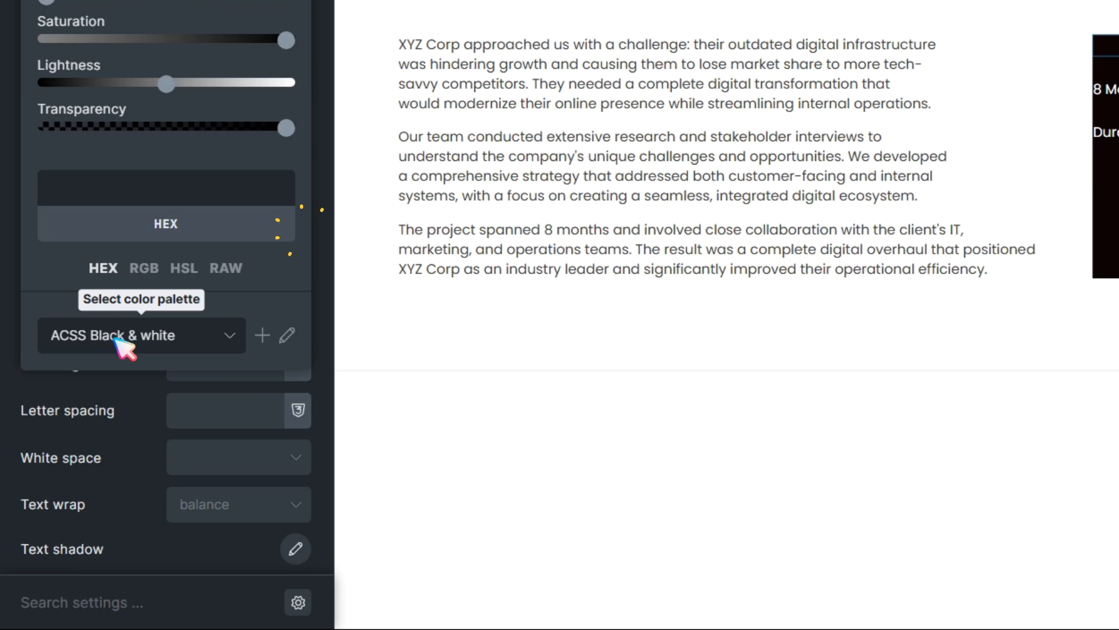
pyautogui.click(111, 335)
pyautogui.click(125, 542)
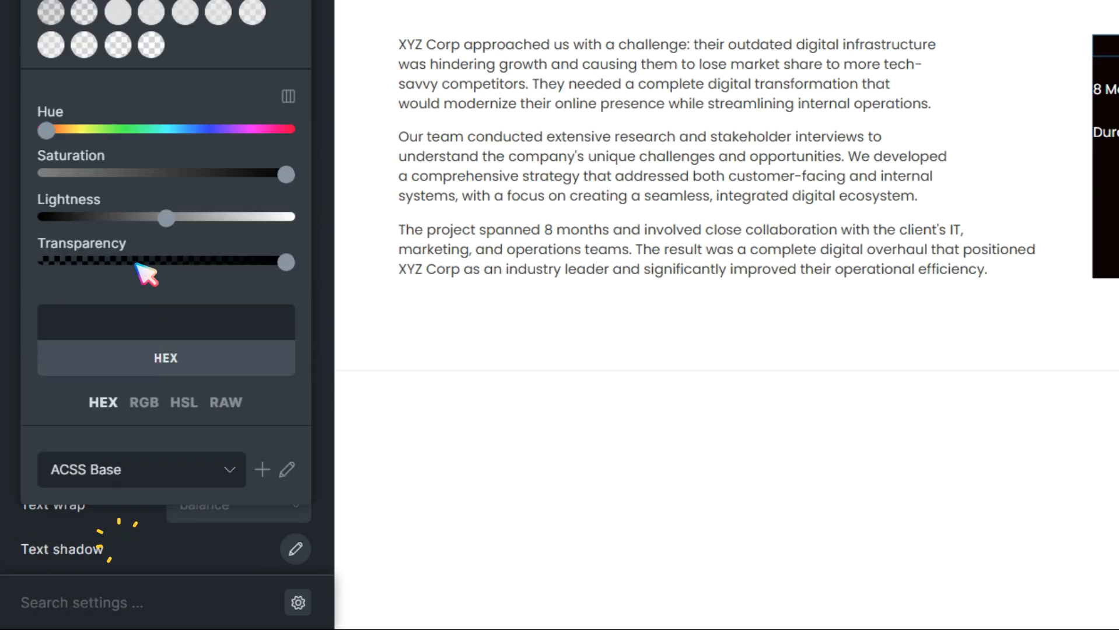
pyautogui.scroll(6, 146, 273)
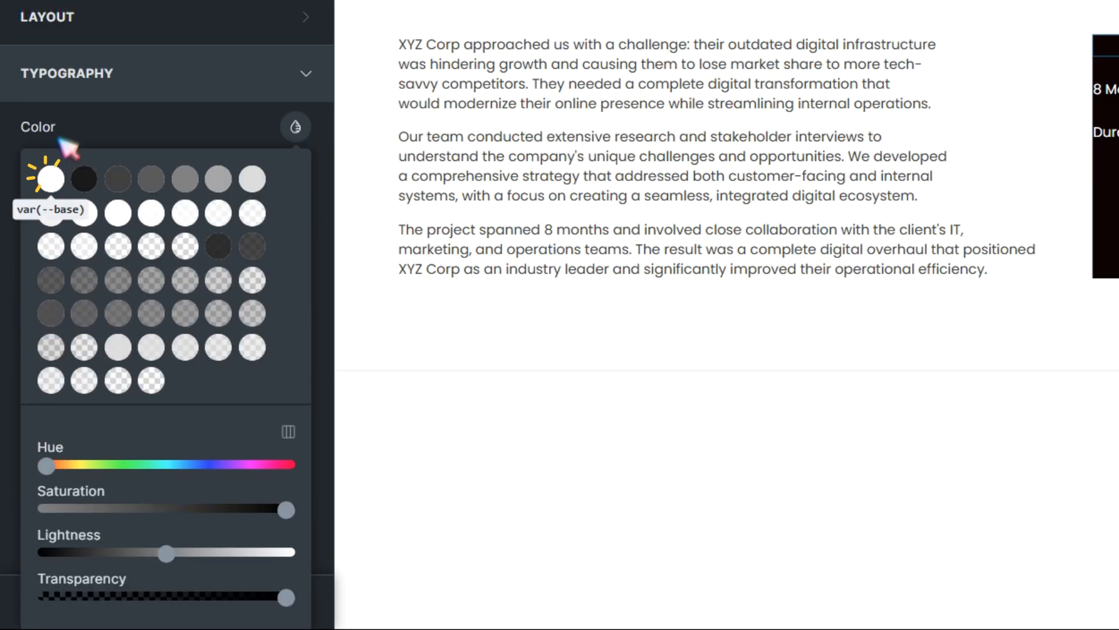
pyautogui.click(50, 179)
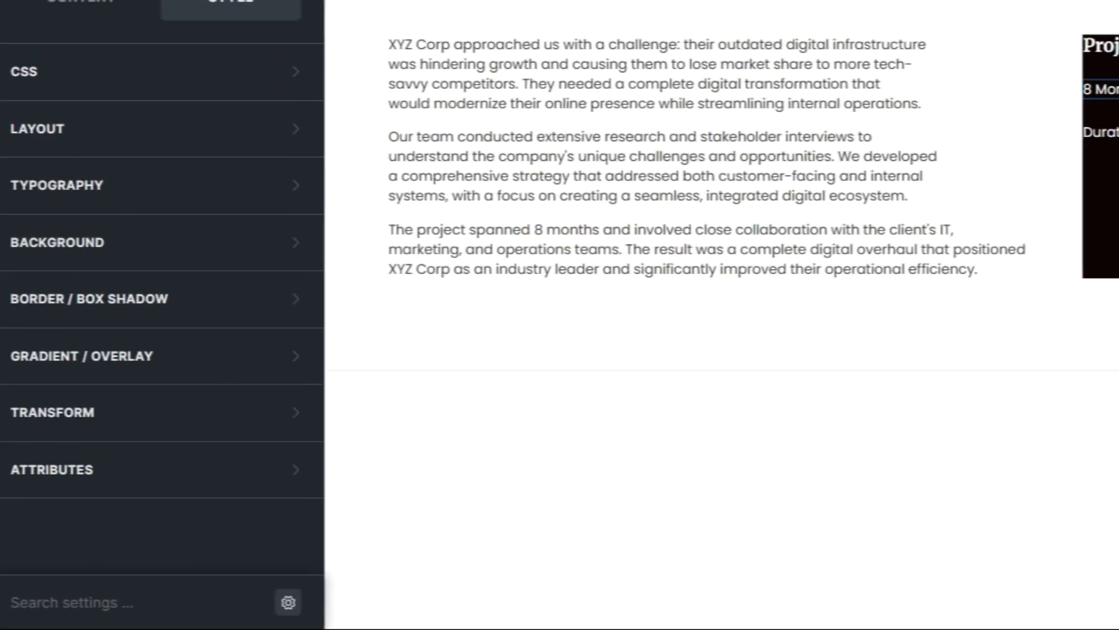
# - Set the text color of the card's Subtitle to var(--base-semi-light) from the ACSS Base palette
pyautogui.click(82, 186)
pyautogui.click(296, 240)
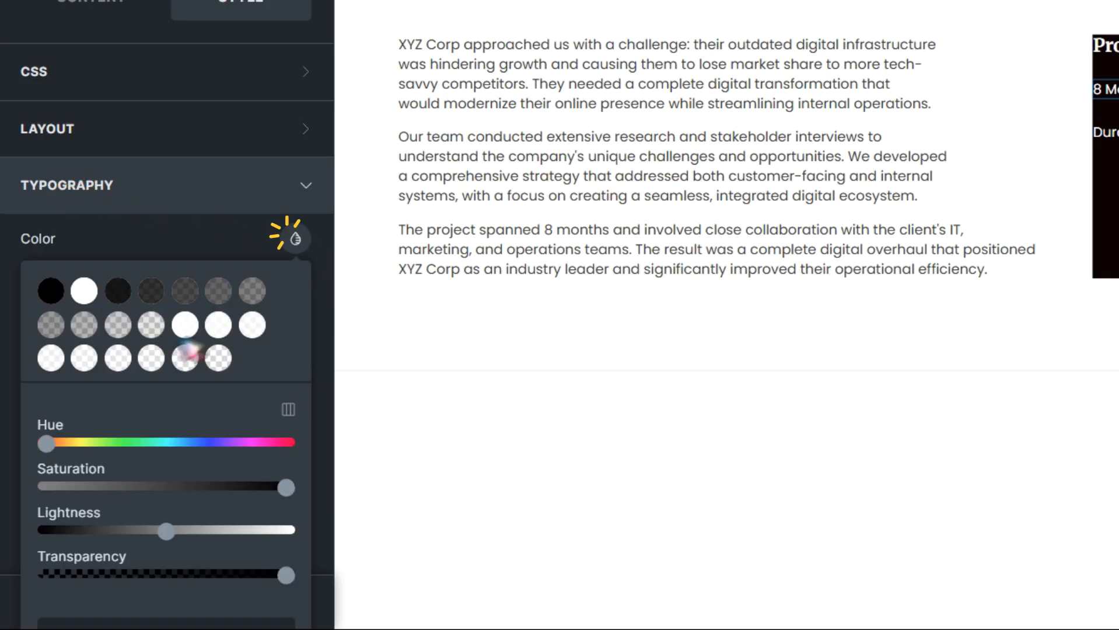
pyautogui.scroll(-7, 178, 362)
pyautogui.click(98, 334)
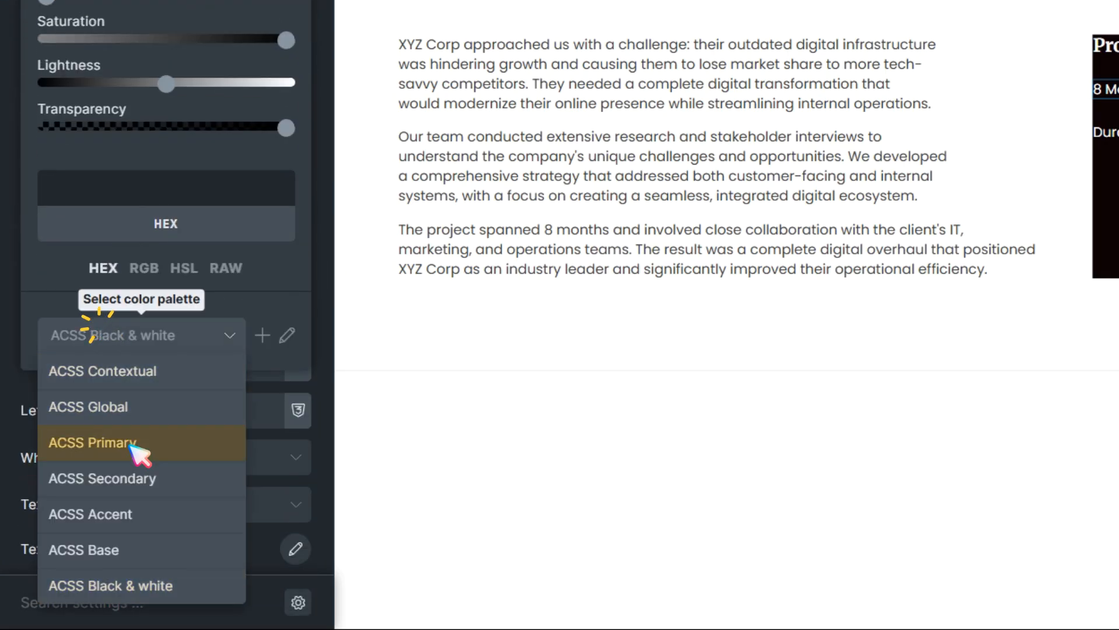
pyautogui.click(126, 555)
pyautogui.scroll(4, 108, 402)
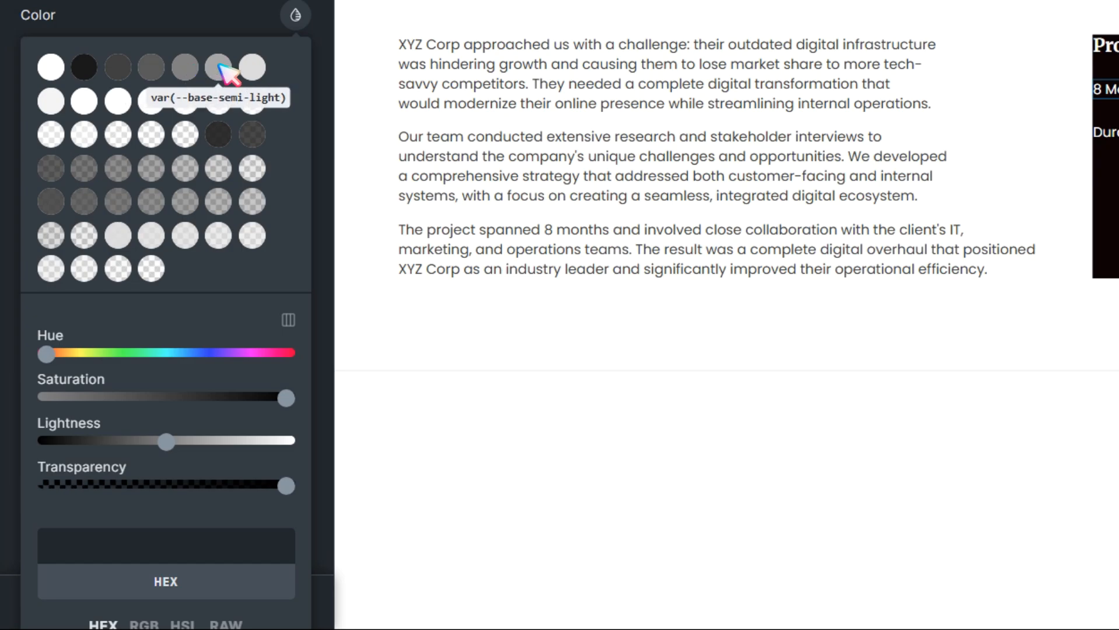
pyautogui.click(219, 67)
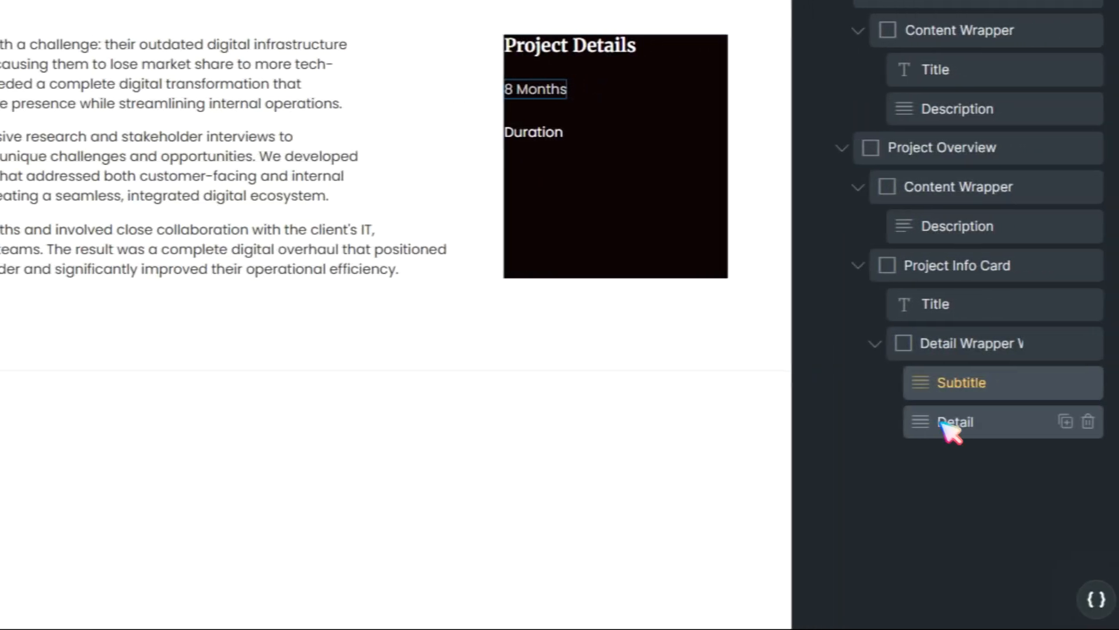
# - Set the font weight of the card's Detail text to 500
pyautogui.click(940, 423)
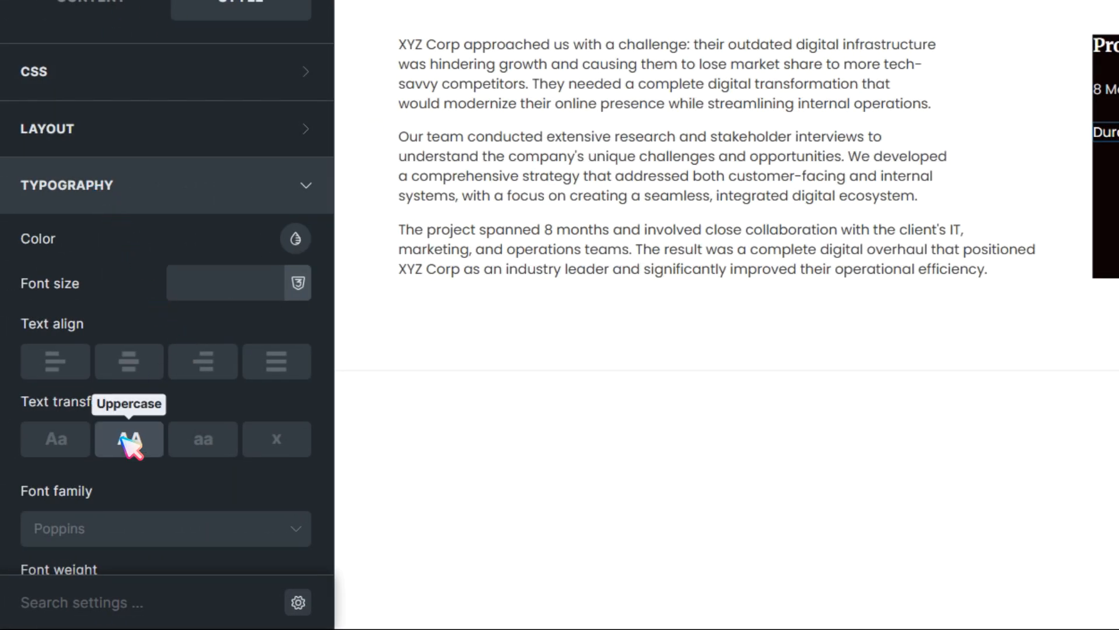
pyautogui.scroll(-4, 126, 423)
pyautogui.click(96, 388)
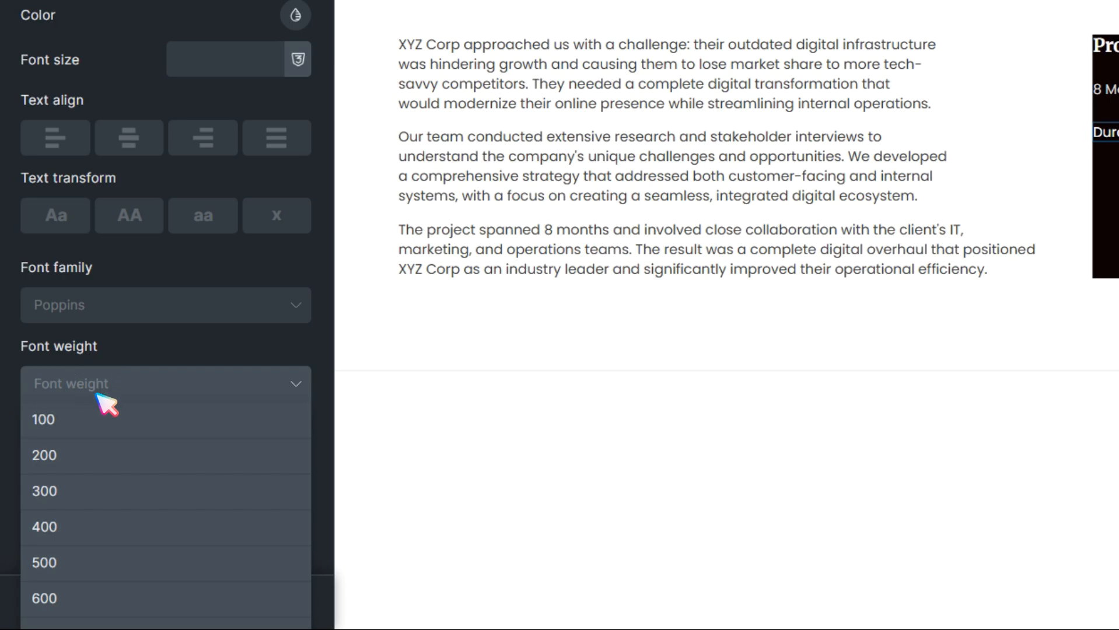
pyautogui.click(65, 565)
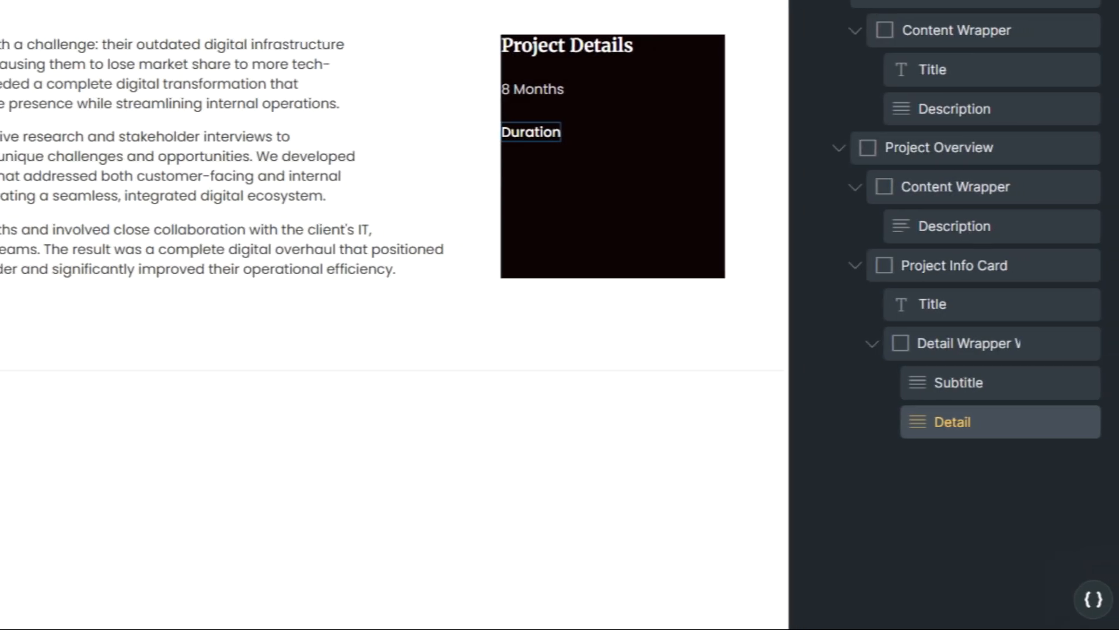
# - Set the row gap of the detail wrapper inside Project Info Card to a calc() multiple of the ACSS variable var(--space-xs)
pyautogui.click(922, 345)
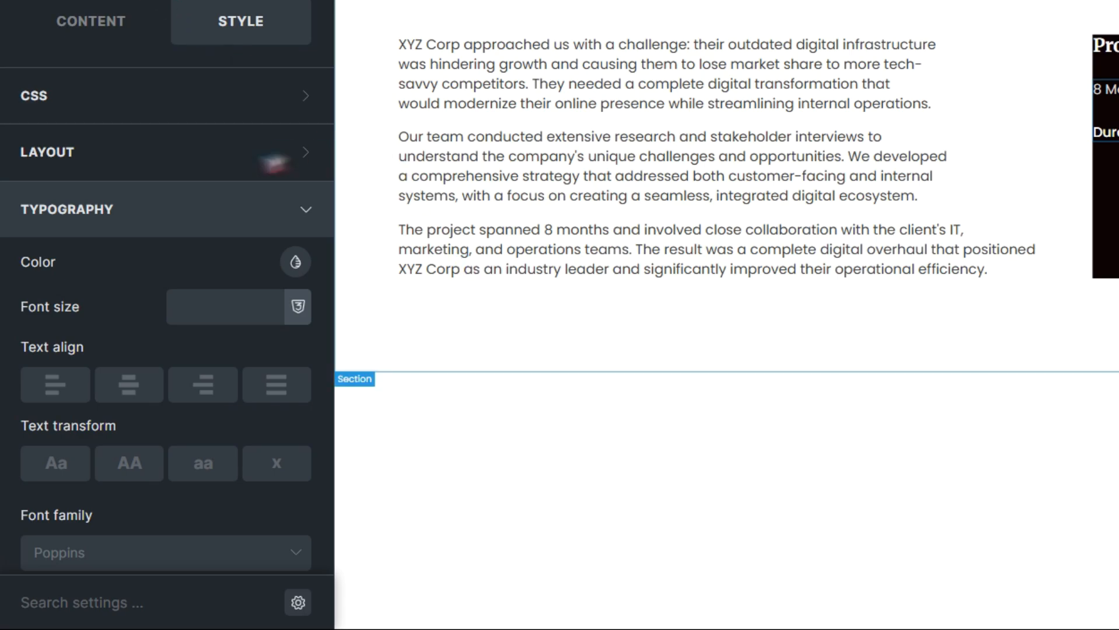
pyautogui.scroll(-10, 75, 327)
pyautogui.scroll(-2, 68, 322)
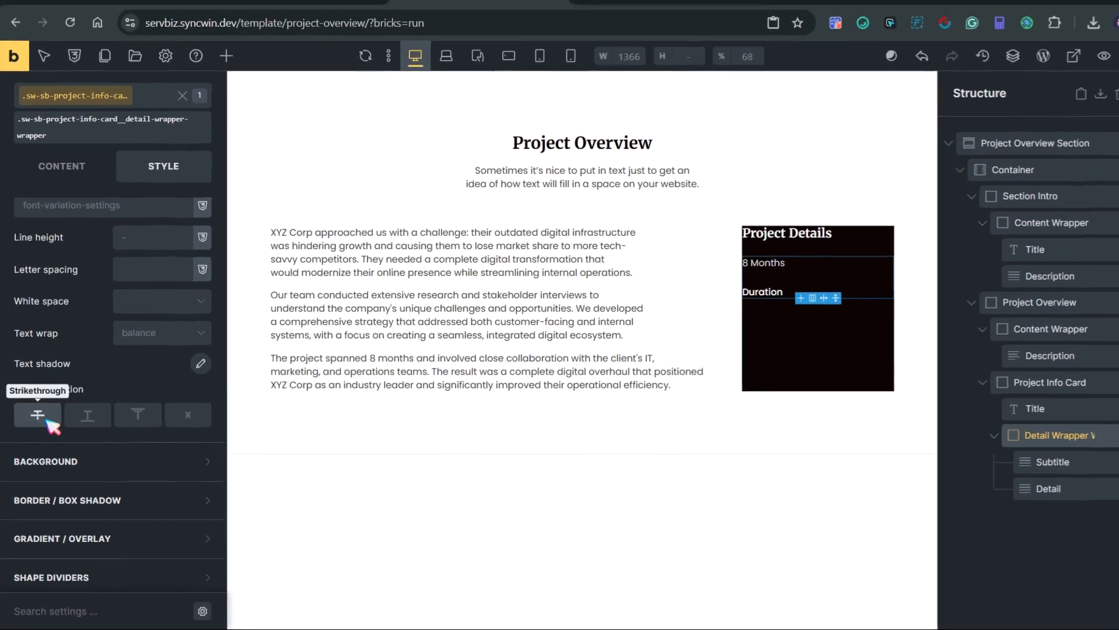
pyautogui.scroll(5, 68, 324)
pyautogui.click(61, 167)
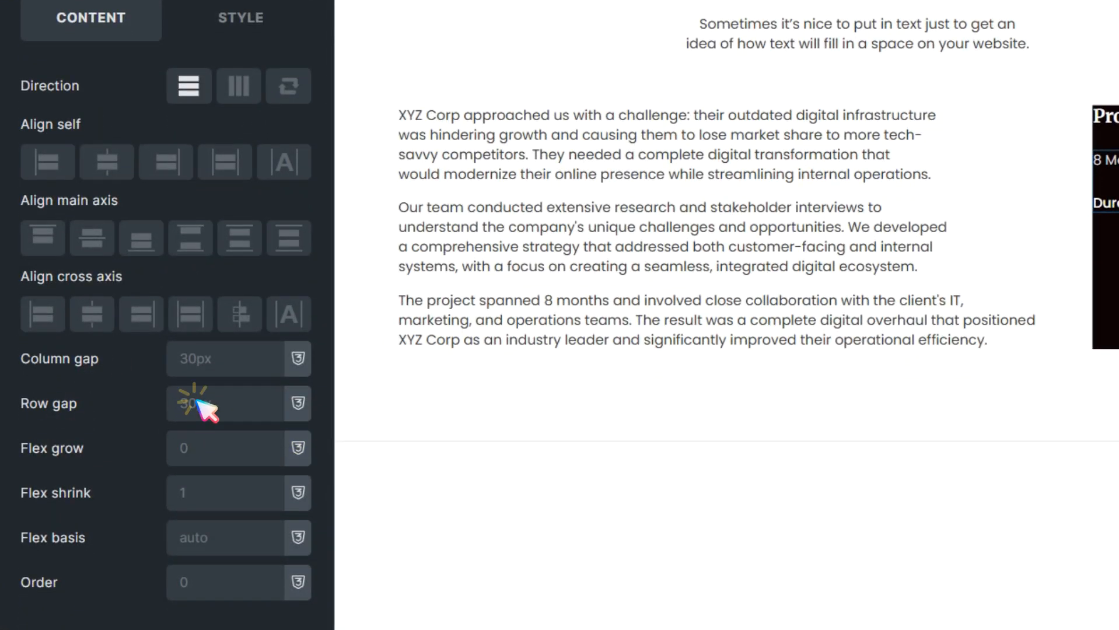
pyautogui.rightClick(198, 406)
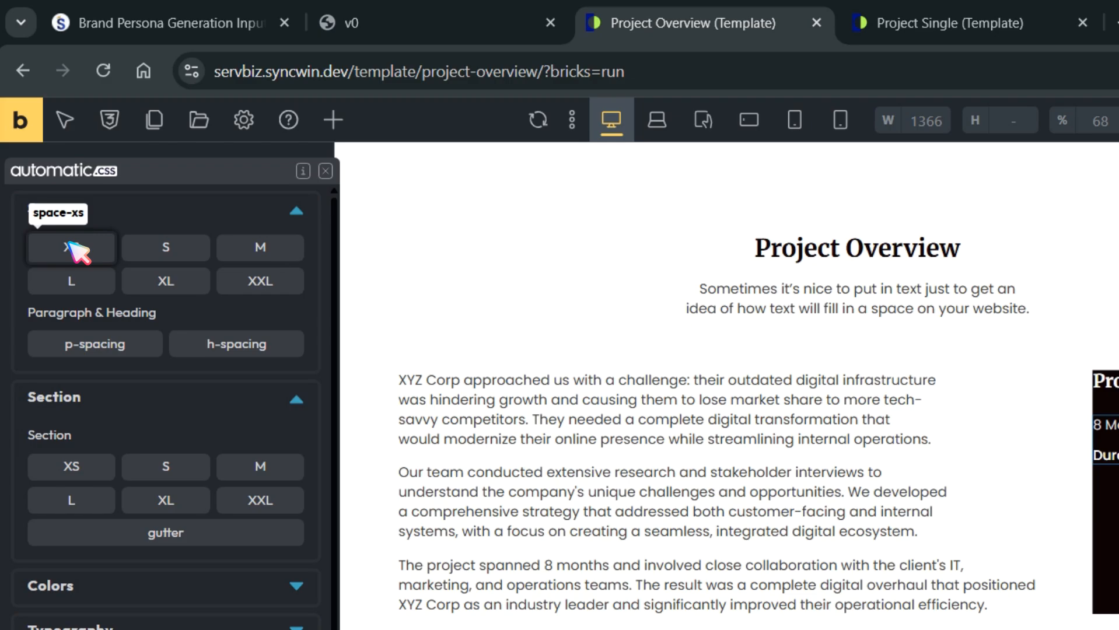
pyautogui.click(70, 245)
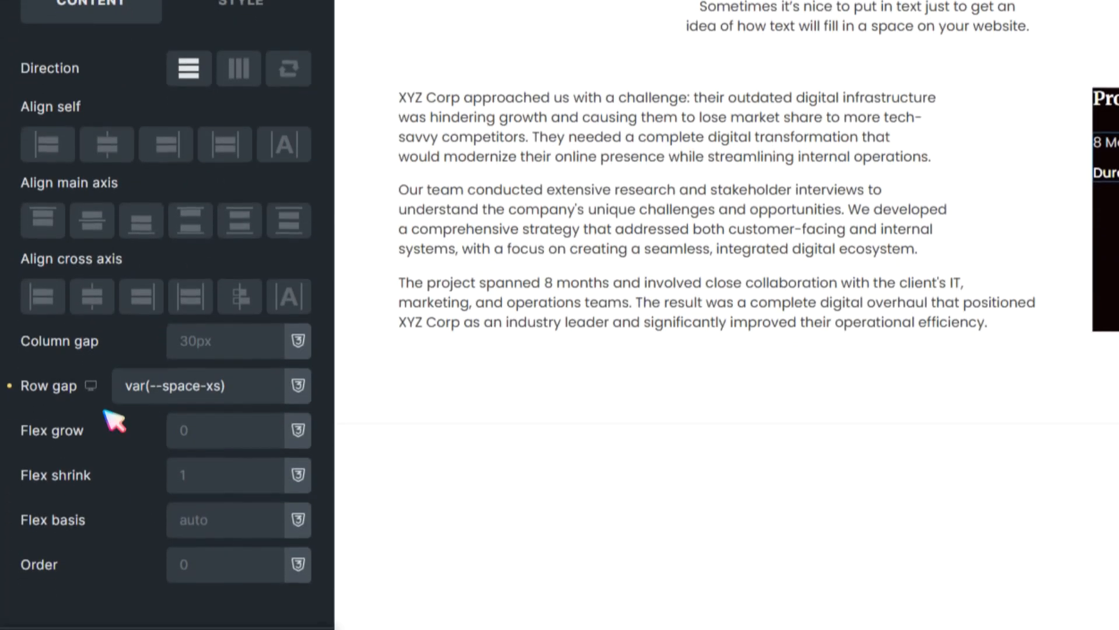
pyautogui.click(124, 381)
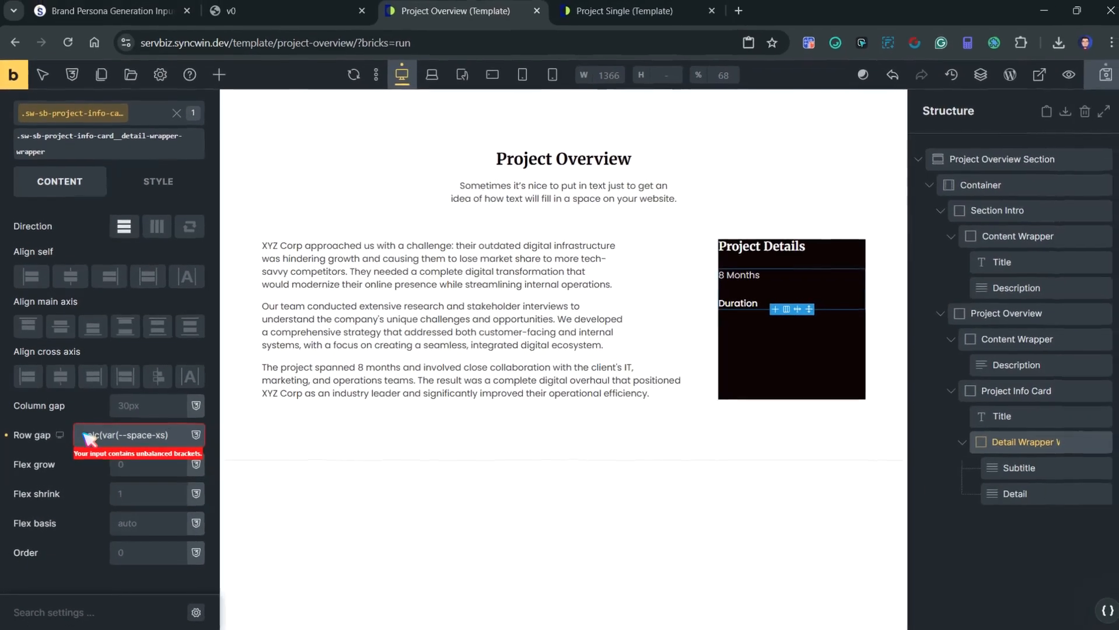
pyautogui.write(')')
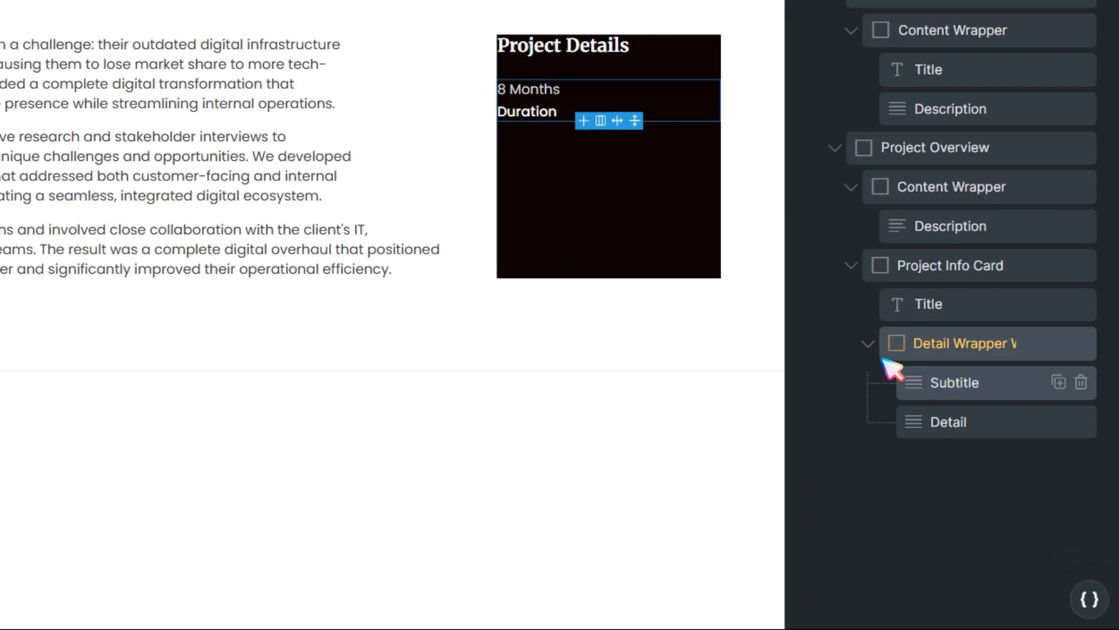
# - Collapse the detail wrapper inside Project Info Card and shorten its element name to Detail Wrapper
pyautogui.click(869, 344)
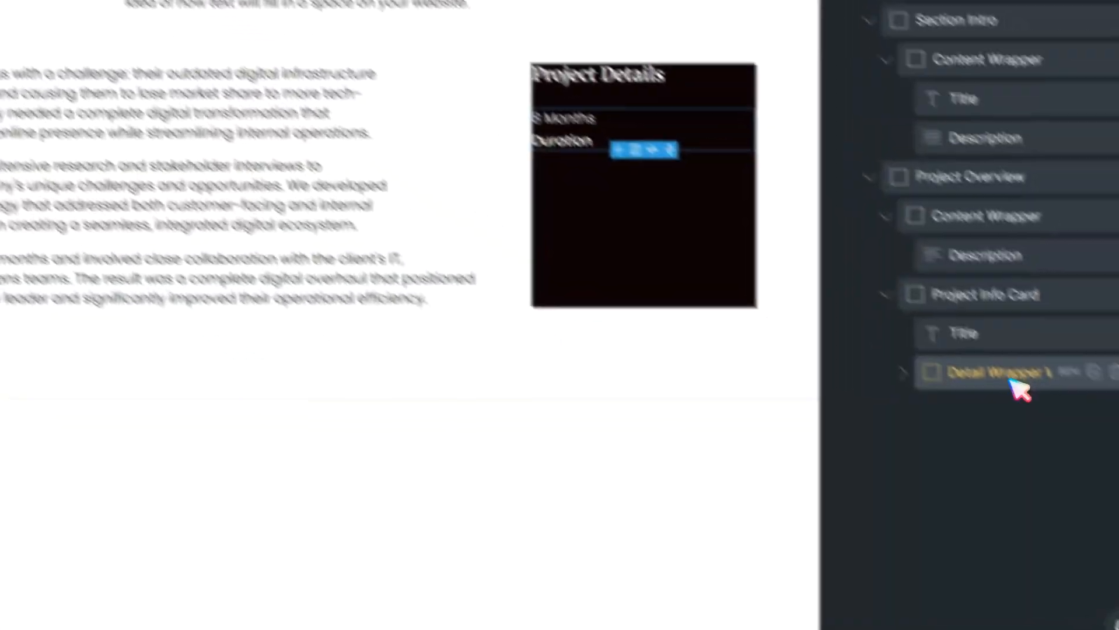
pyautogui.tripleClick(1011, 381)
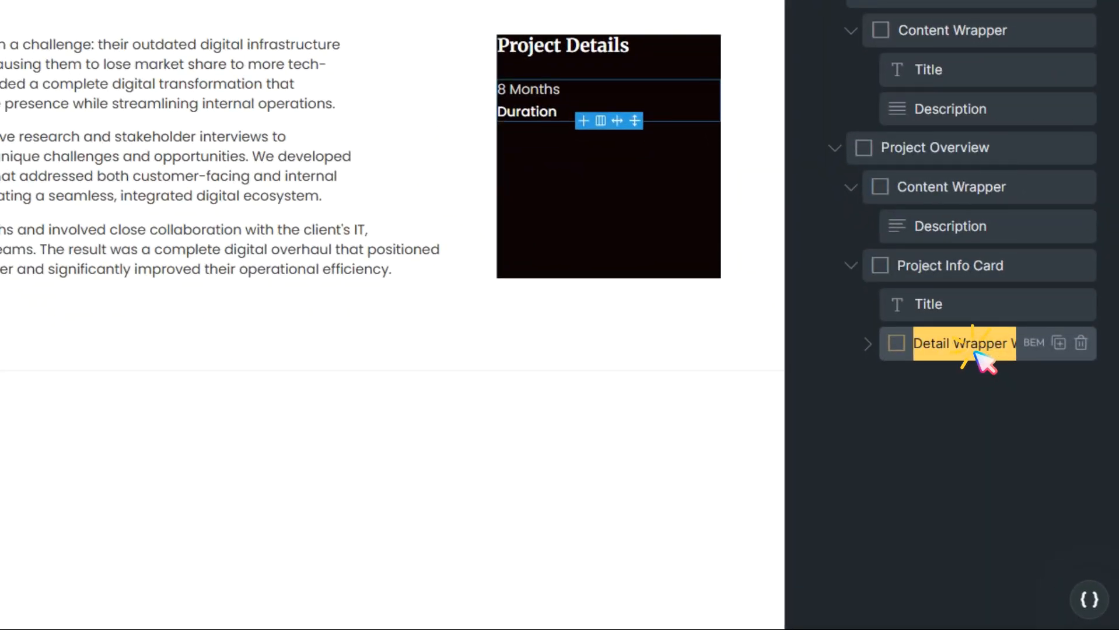
pyautogui.press('Right')
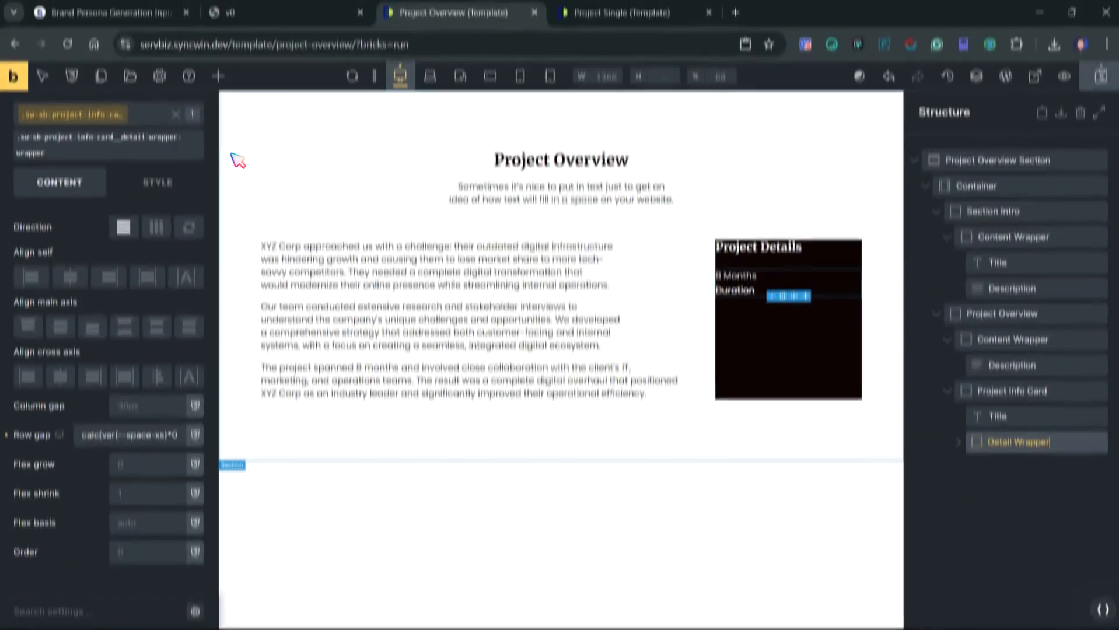
# - Rename the Detail Wrapper's class to .sw-sb-project-info-card__detail-wrapper and save it
pyautogui.click(86, 140)
pyautogui.click(166, 199)
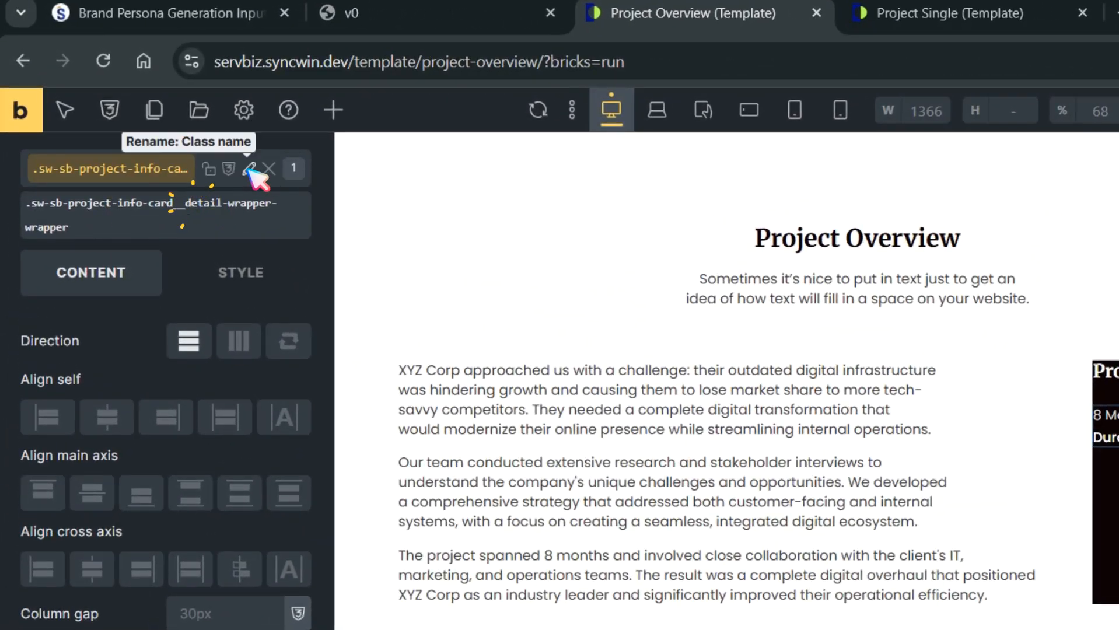
pyautogui.click(236, 161)
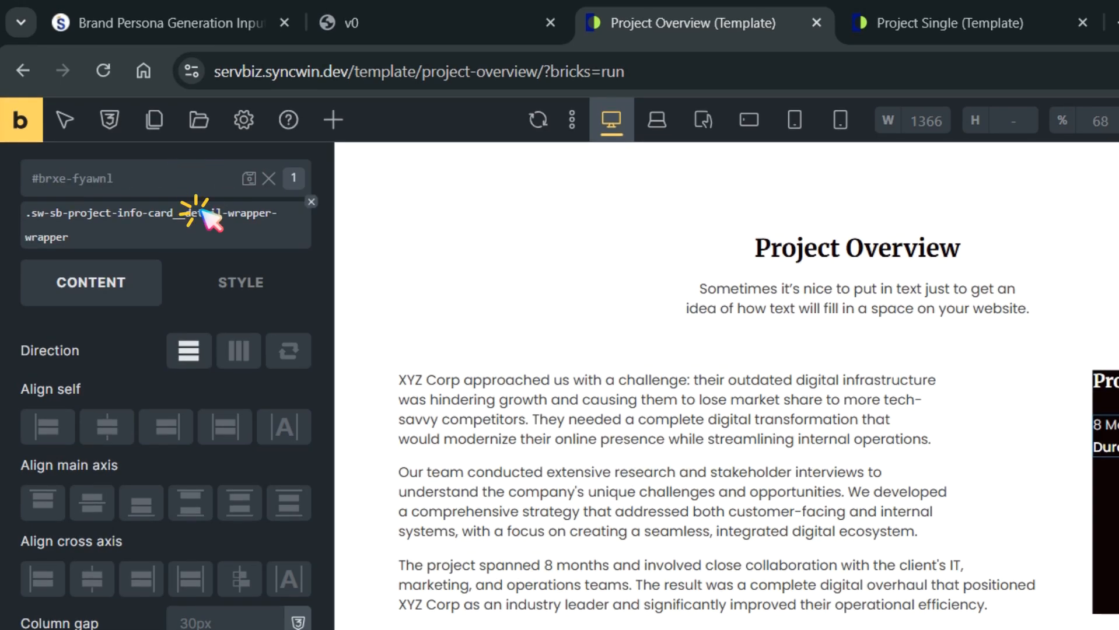
pyautogui.click(186, 213)
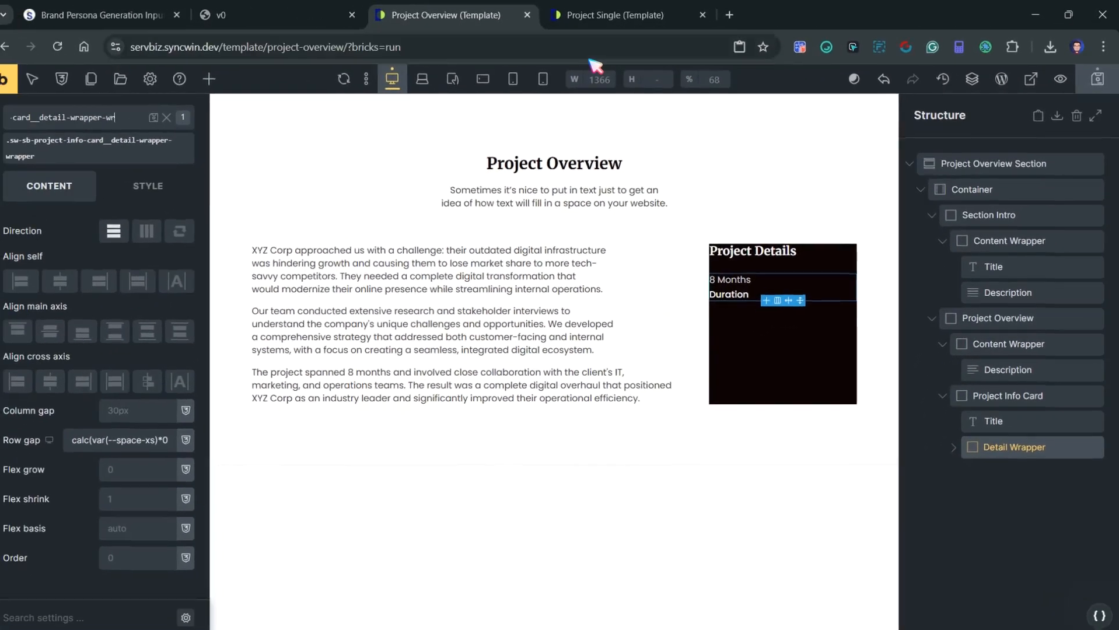
pyautogui.press('BackSpace')
pyautogui.press('BackSpace')
pyautogui.press('BackSpace')
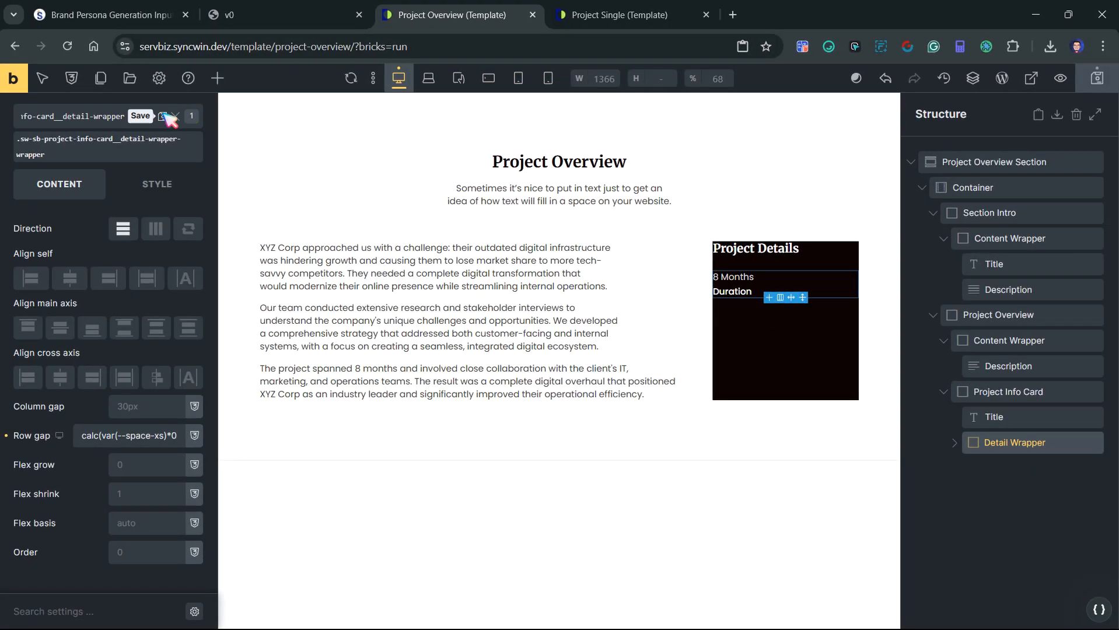
pyautogui.click(164, 115)
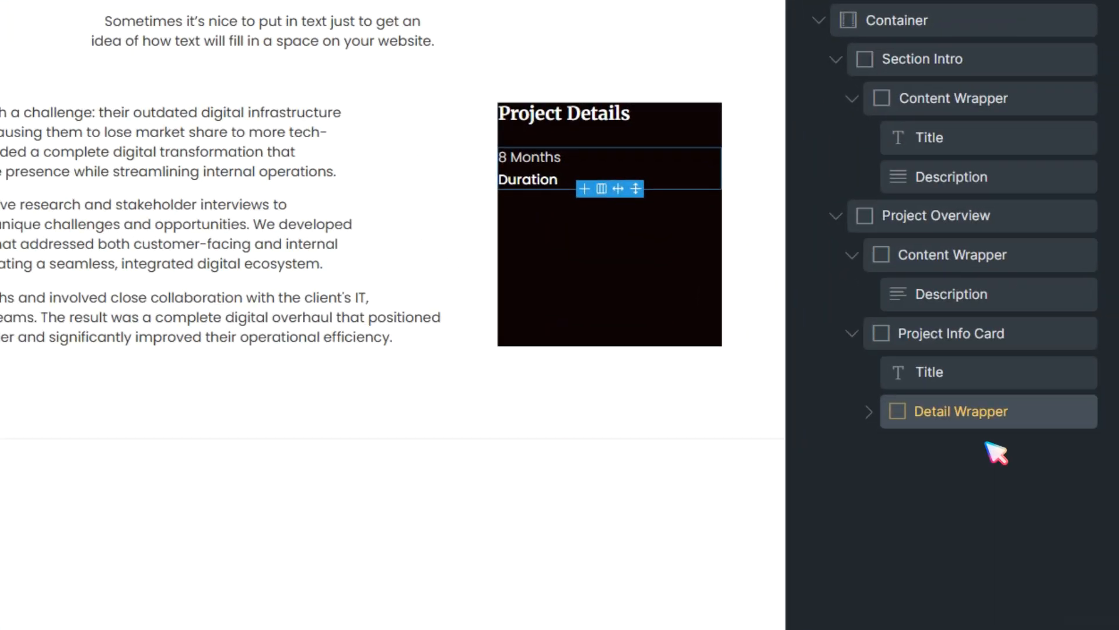
# - Duplicate the Detail Wrapper three times so Project Info Card holds four detail rows
pyautogui.click(1058, 410)
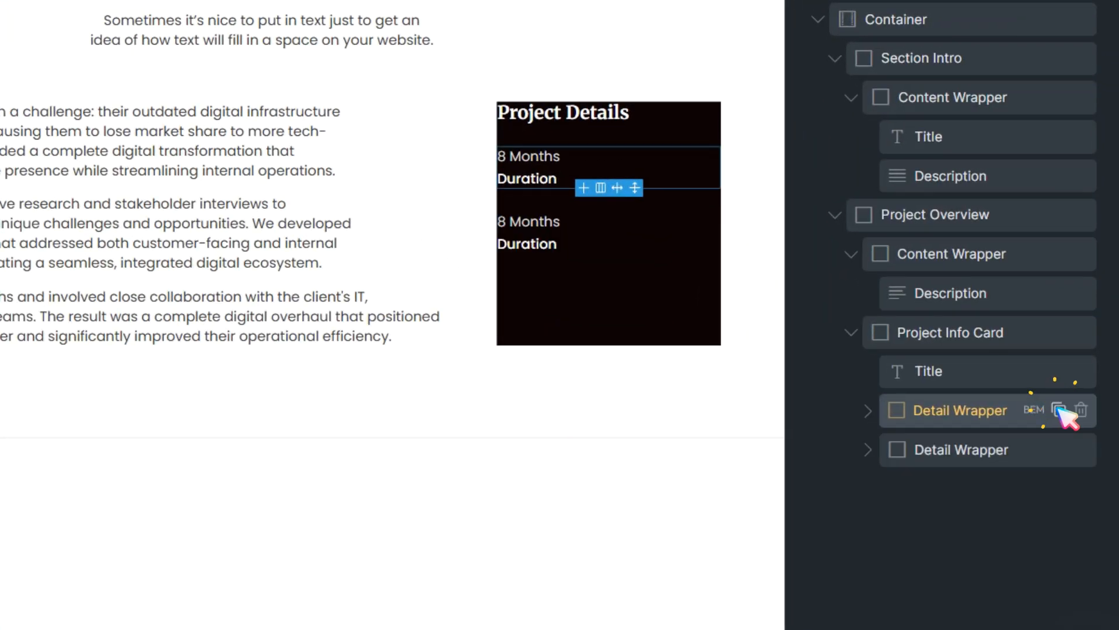
pyautogui.click(1058, 410)
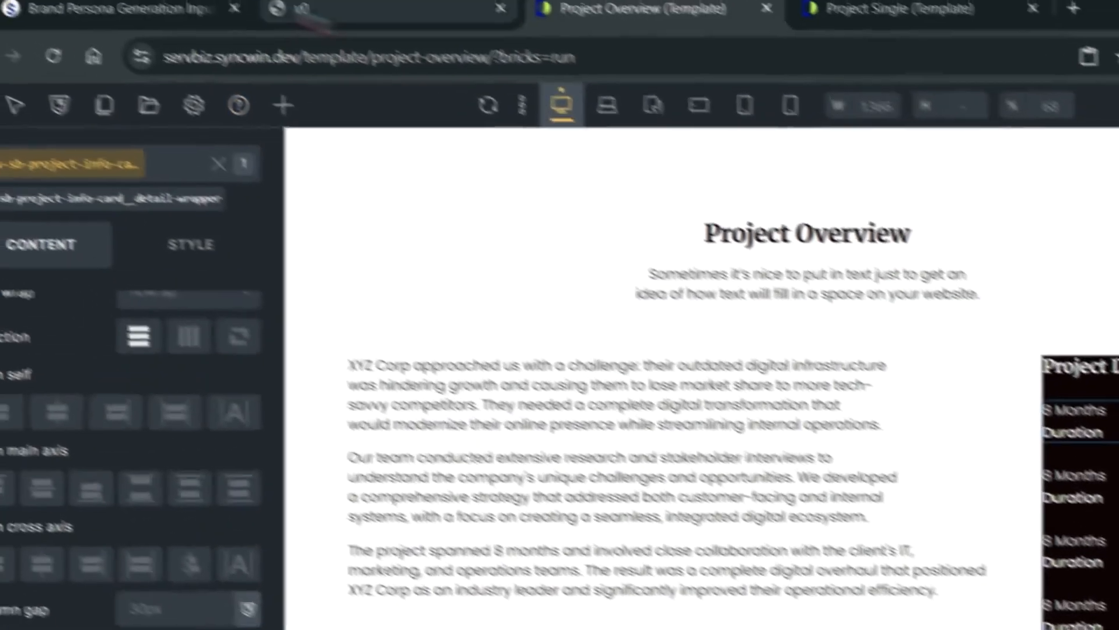
# - Set the second Detail Wrapper's Subtitle to "Industry" and its Detail to "Manufacturing", copied from Project Details on the v0 page
pyautogui.click(386, 13)
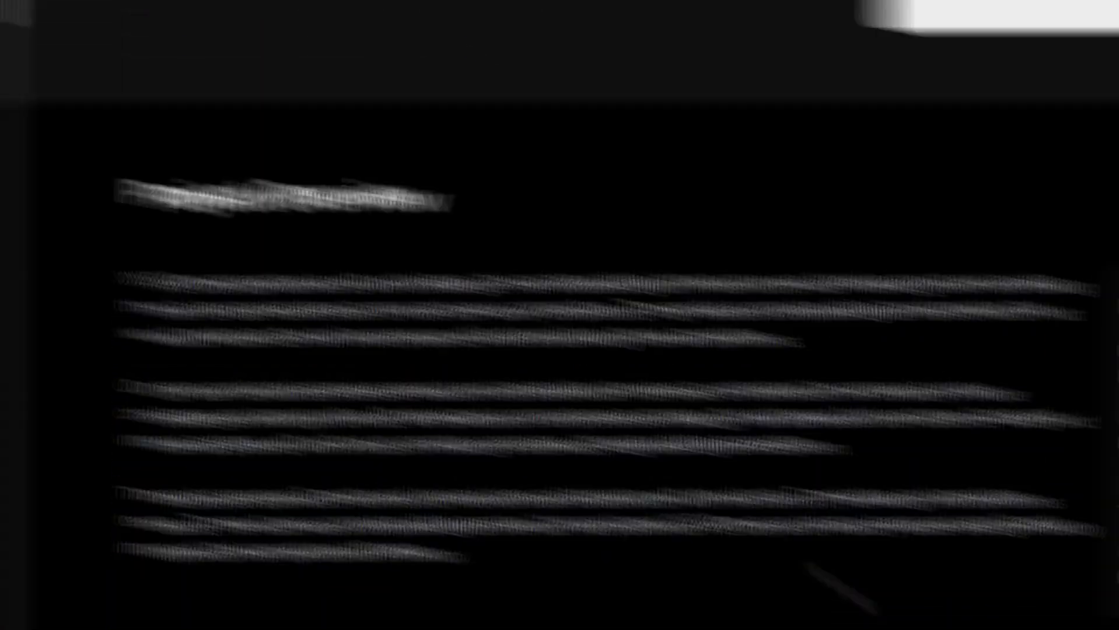
pyautogui.scroll(-3, 525, 467)
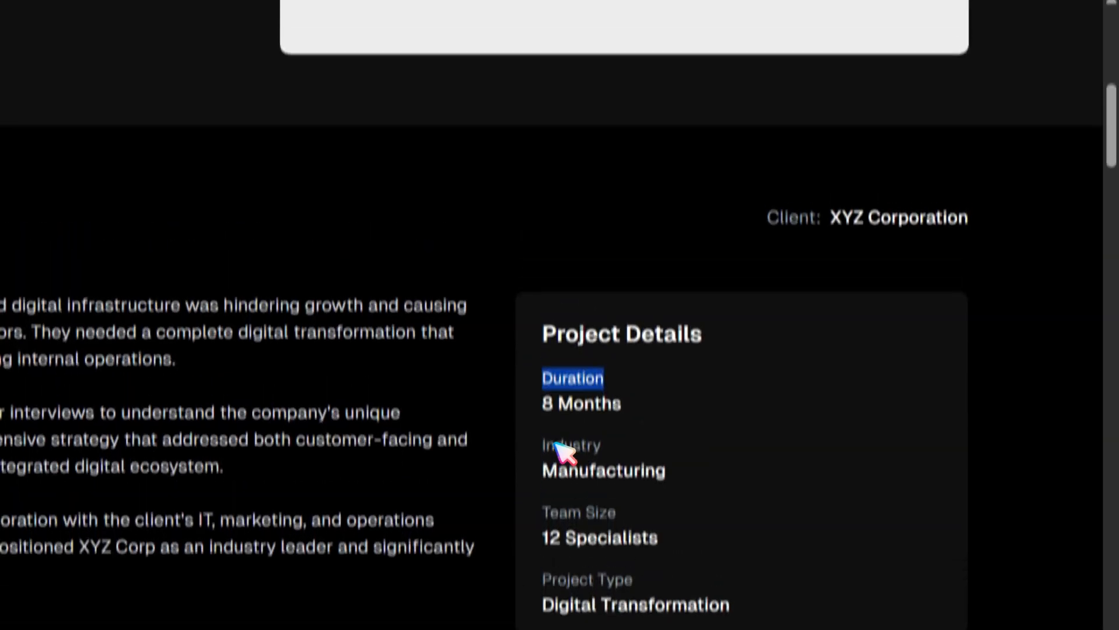
pyautogui.doubleClick(557, 102)
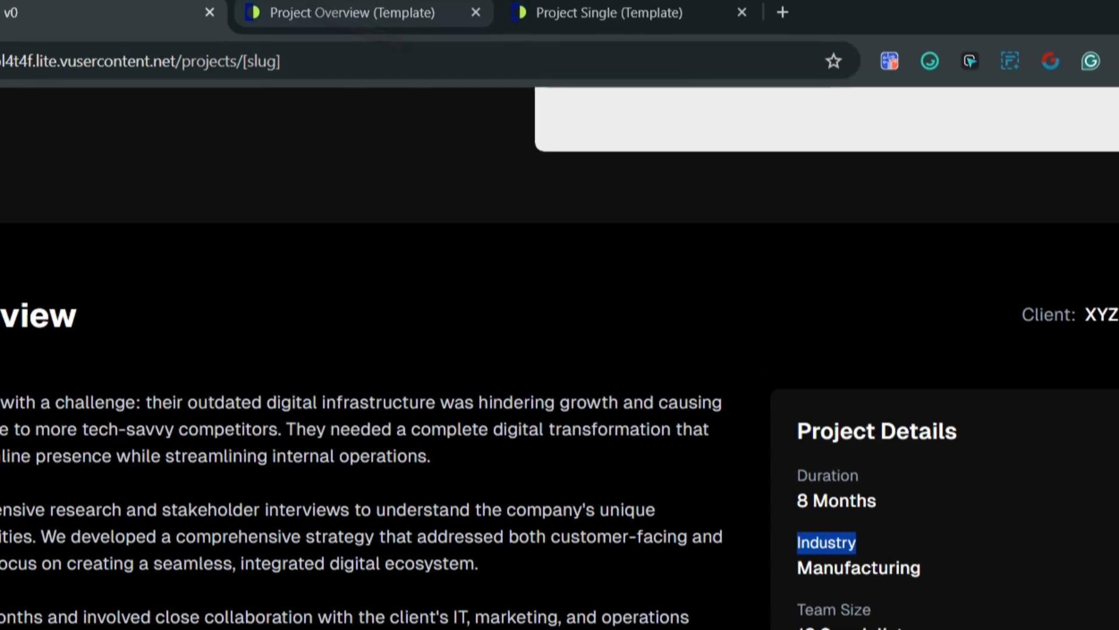
pyautogui.click(351, 12)
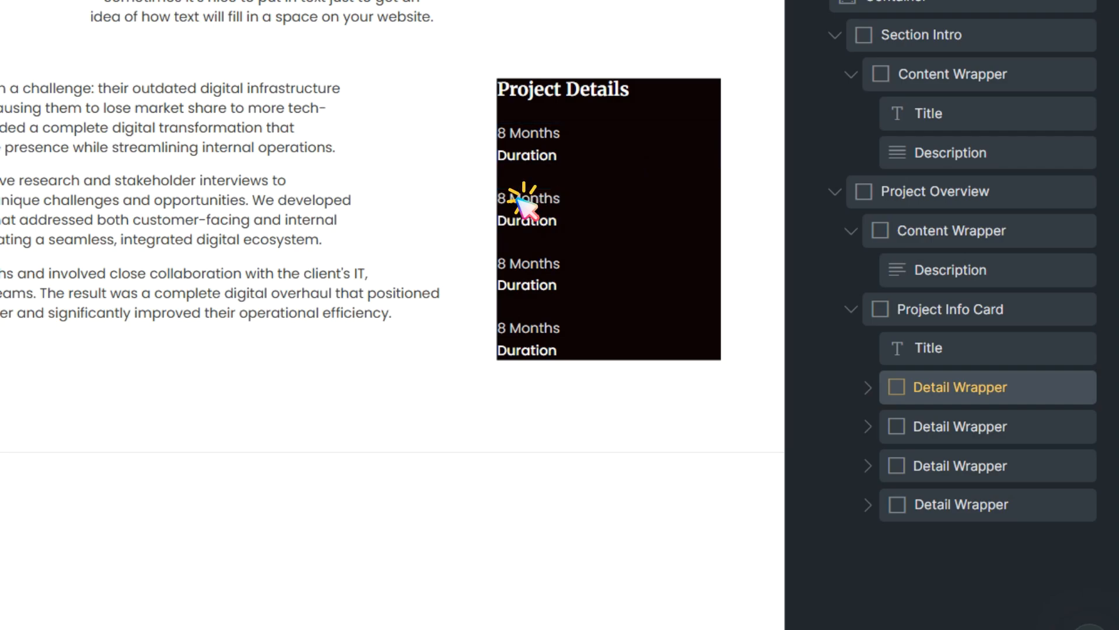
pyautogui.click(518, 199)
pyautogui.tripleClick(153, 194)
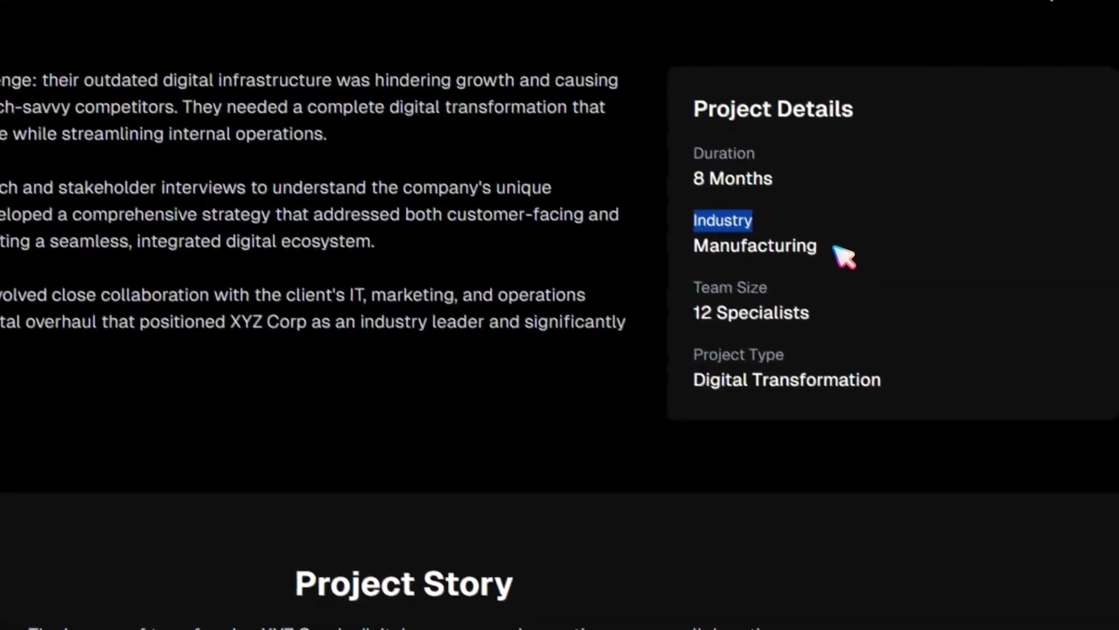
pyautogui.moveTo(817, 243); pyautogui.dragTo(695, 248)
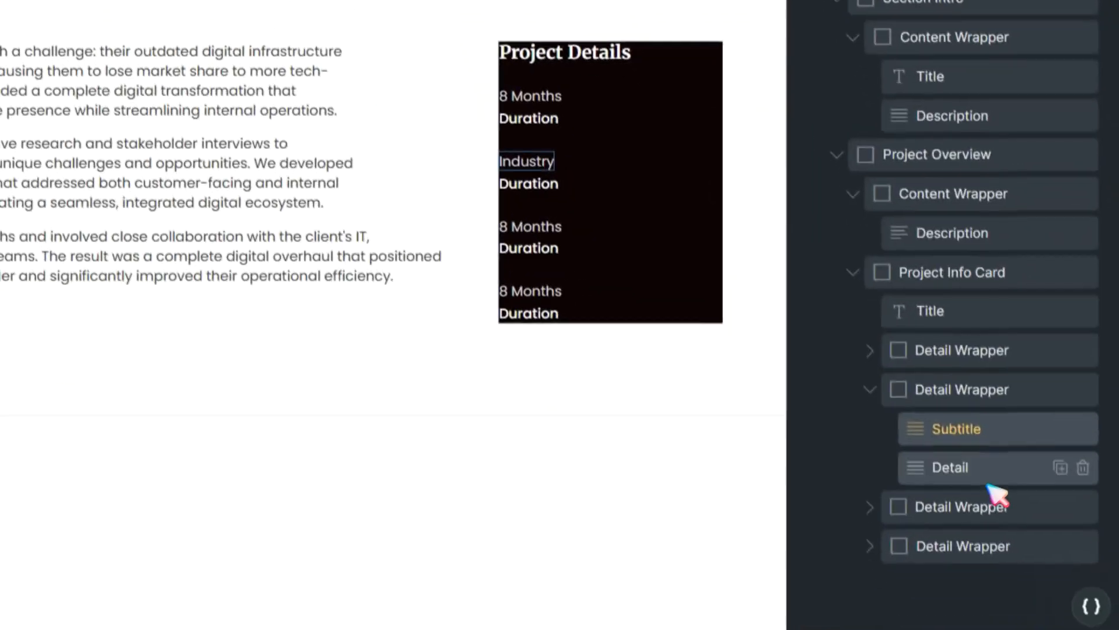
pyautogui.click(953, 461)
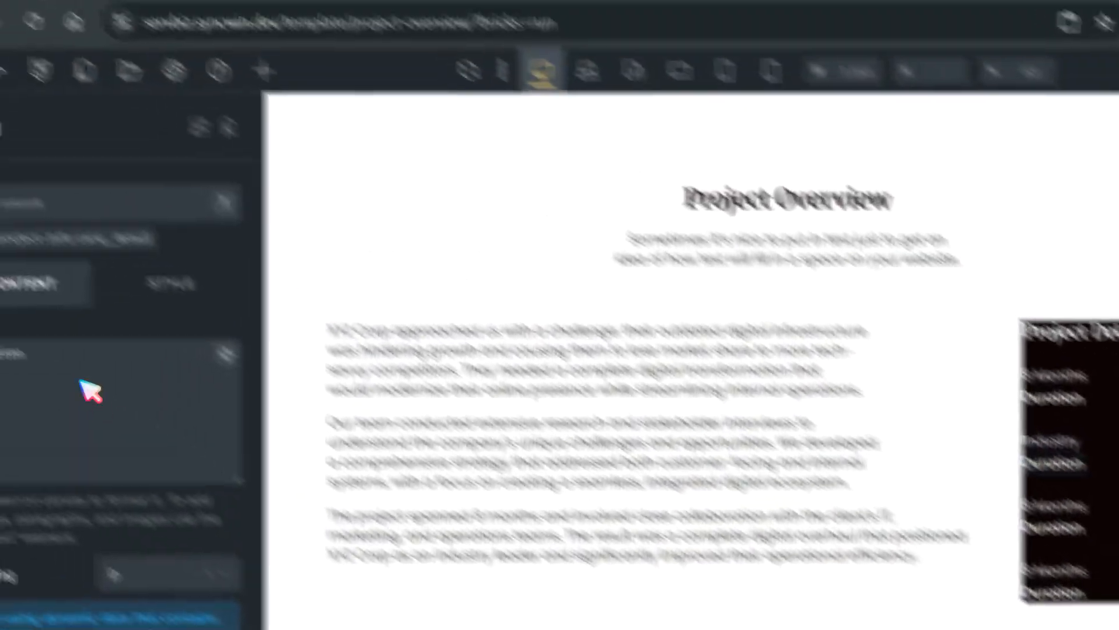
pyautogui.tripleClick(138, 420)
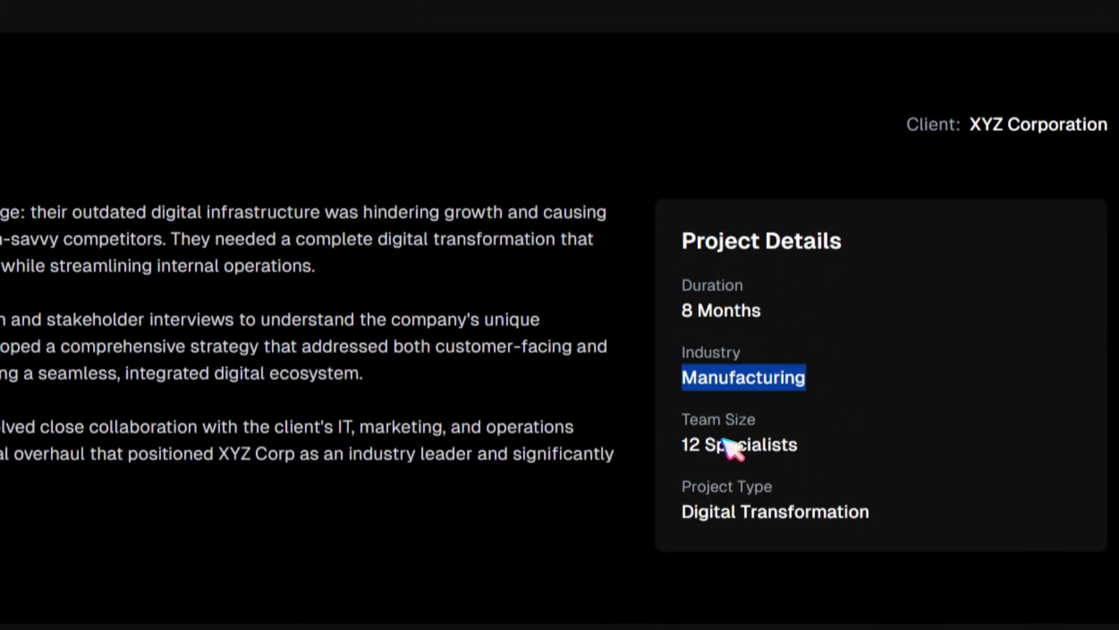
# - Set the third Detail Wrapper's Subtitle to "Team Size" and its Detail to "12 Specialists", following the v0 page
pyautogui.doubleClick(703, 412)
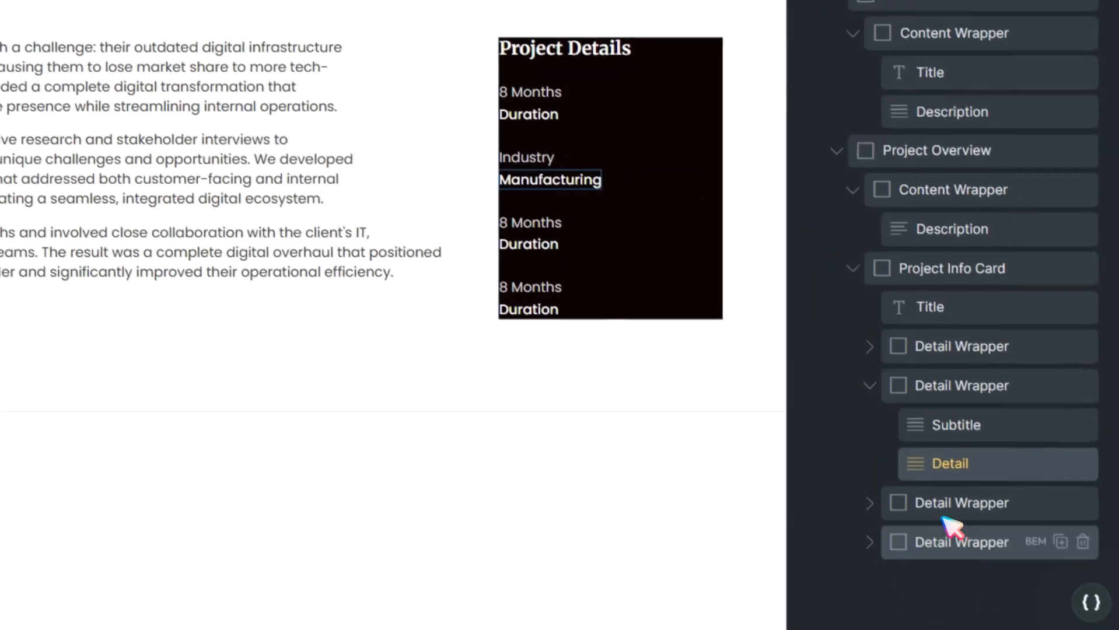
pyautogui.click(939, 500)
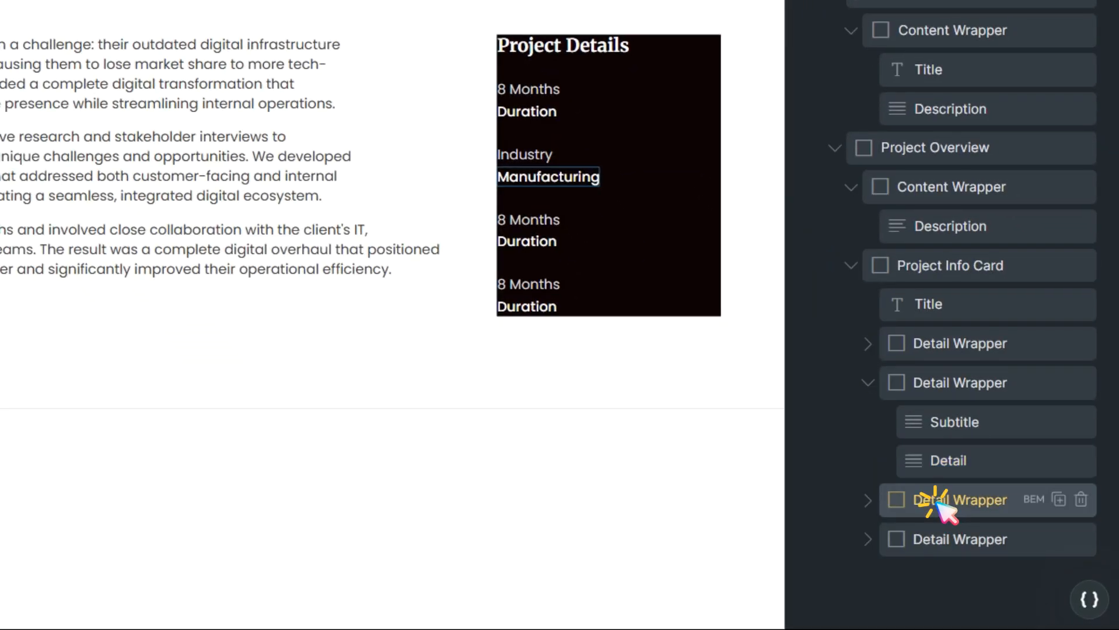
pyautogui.click(523, 217)
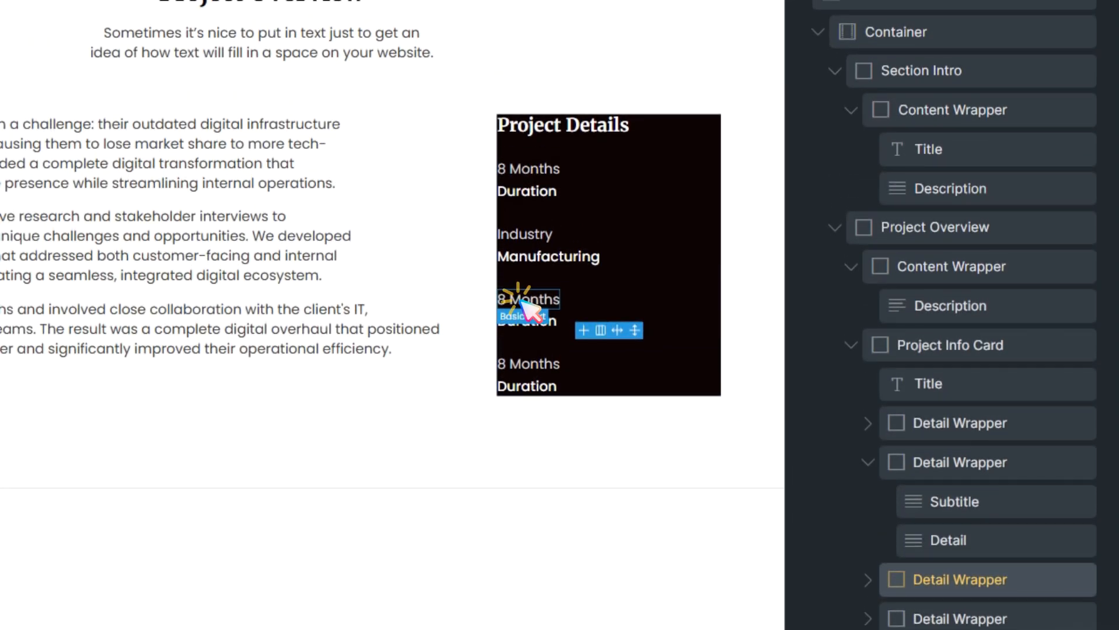
pyautogui.doubleClick(80, 153)
pyautogui.tripleClick(80, 163)
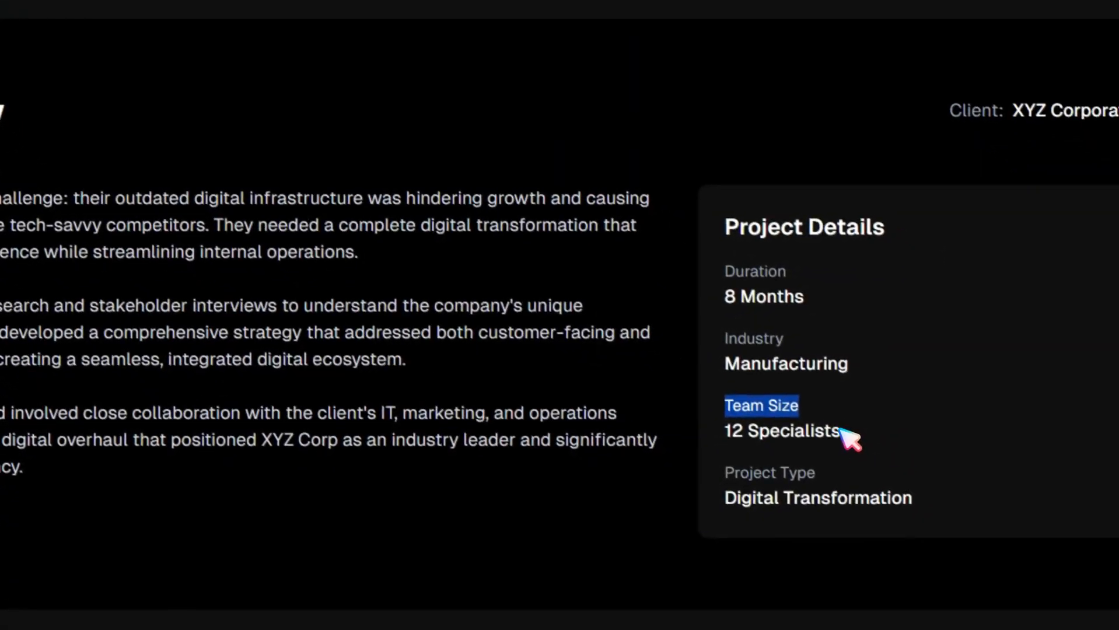
pyautogui.moveTo(840, 429); pyautogui.dragTo(756, 434)
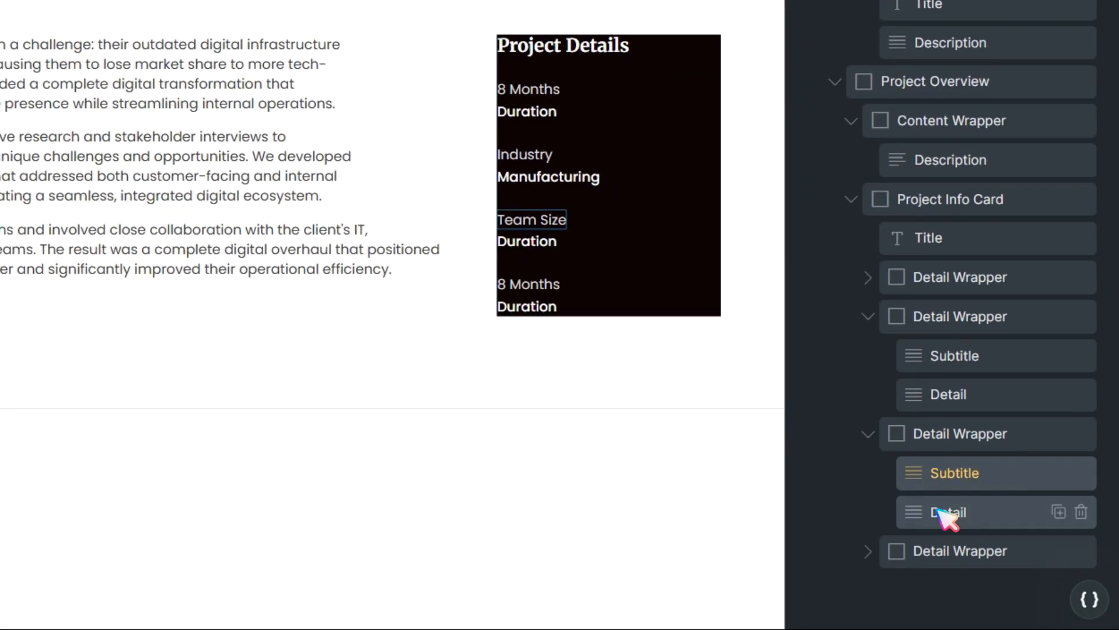
pyautogui.click(950, 517)
pyautogui.click(133, 412)
pyautogui.hotkey('ctrl', 'a')
pyautogui.write('12 Specialists')
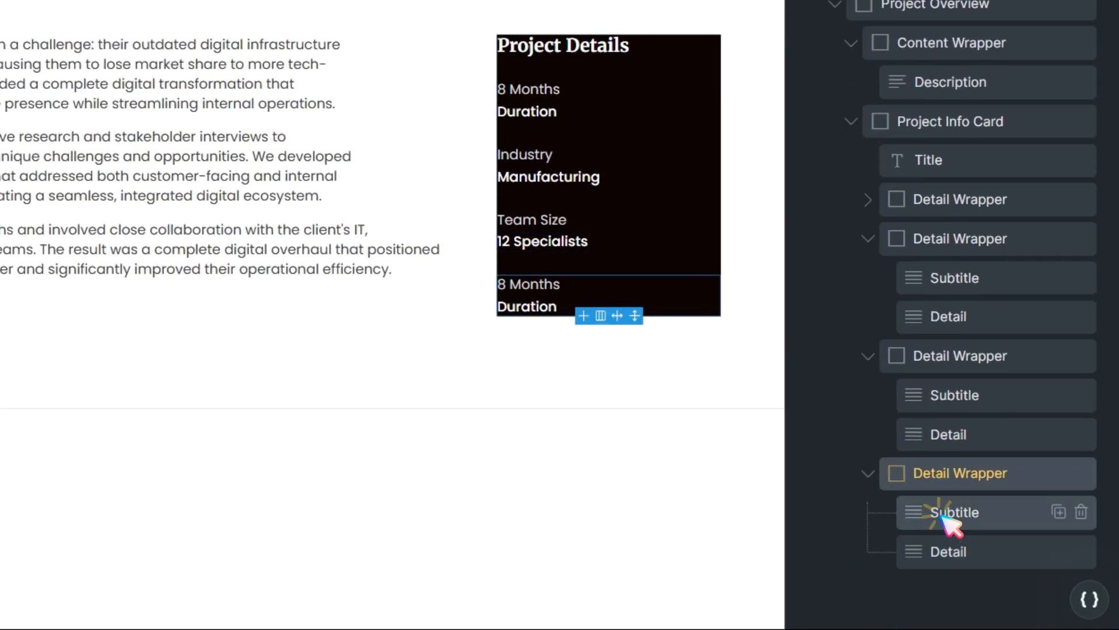
# - Set the fourth Detail Wrapper's Subtitle to "Project Type" and its Detail to "Digital Transformation", following the v0 page
pyautogui.click(941, 517)
pyautogui.tripleClick(65, 148)
pyautogui.write('Project Type')
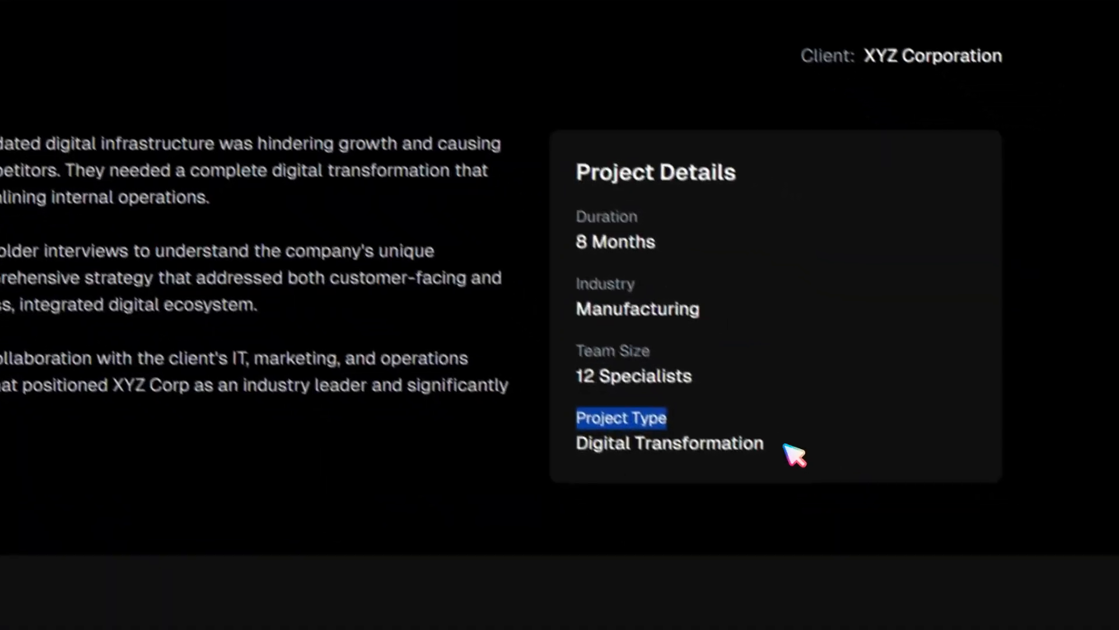
pyautogui.moveTo(776, 434); pyautogui.dragTo(619, 440)
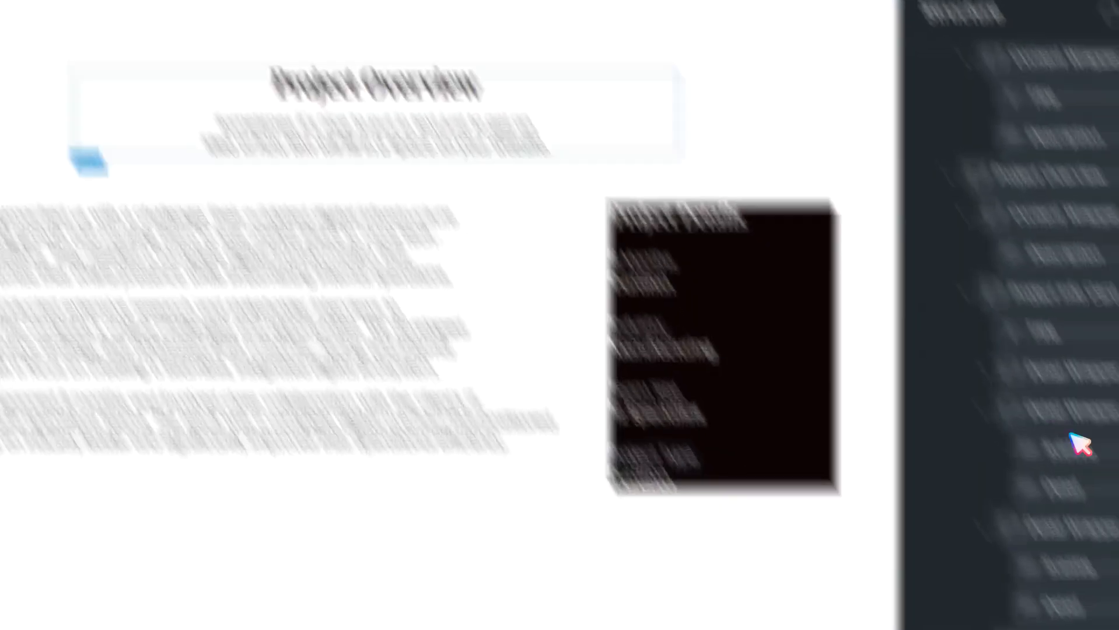
pyautogui.click(967, 550)
pyautogui.tripleClick(135, 394)
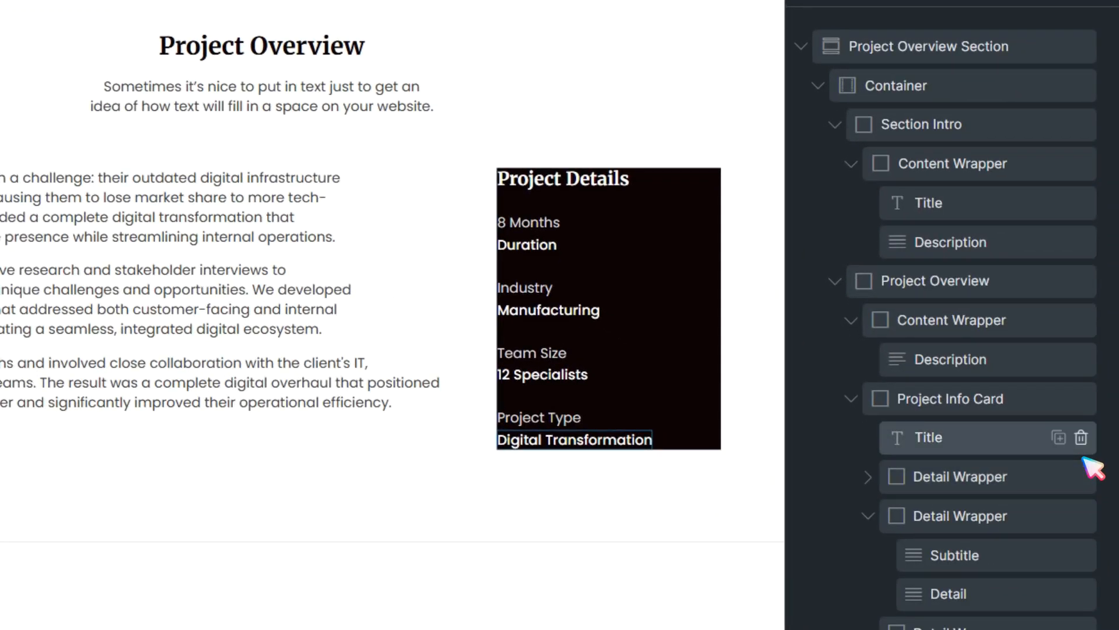
# - Set the Project Info Card's padding to var(--space-m) on all four sides using linked values
pyautogui.scroll(-2, 1074, 473)
pyautogui.scroll(2, 1053, 482)
pyautogui.moveTo(962, 400); pyautogui.dragTo(965, 412)
pyautogui.scroll(-2, 966, 411)
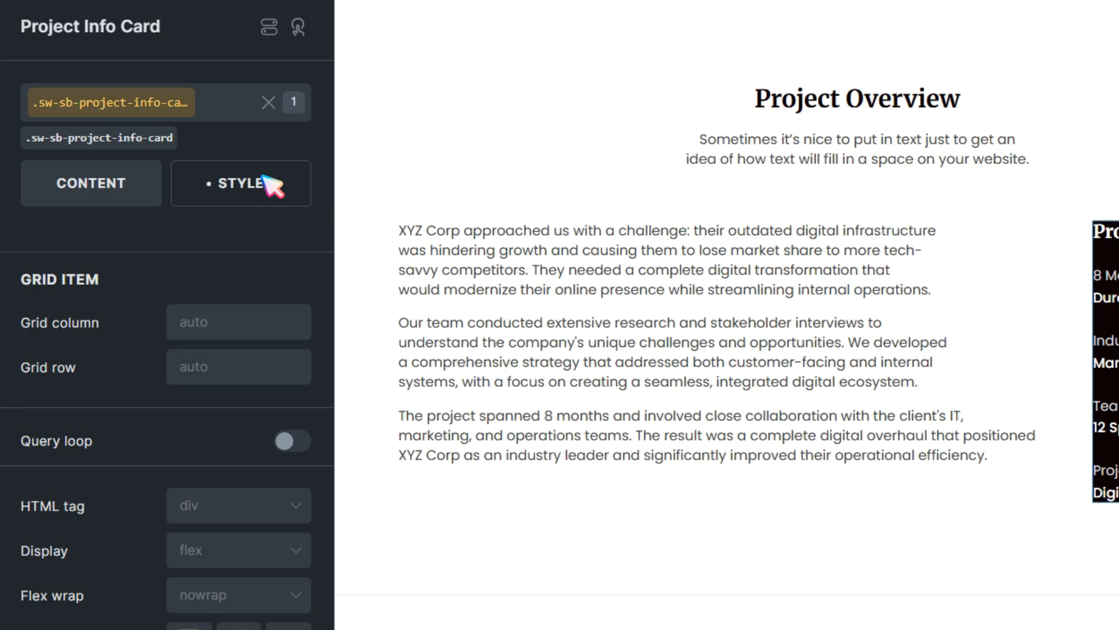
pyautogui.click(264, 178)
pyautogui.click(309, 372)
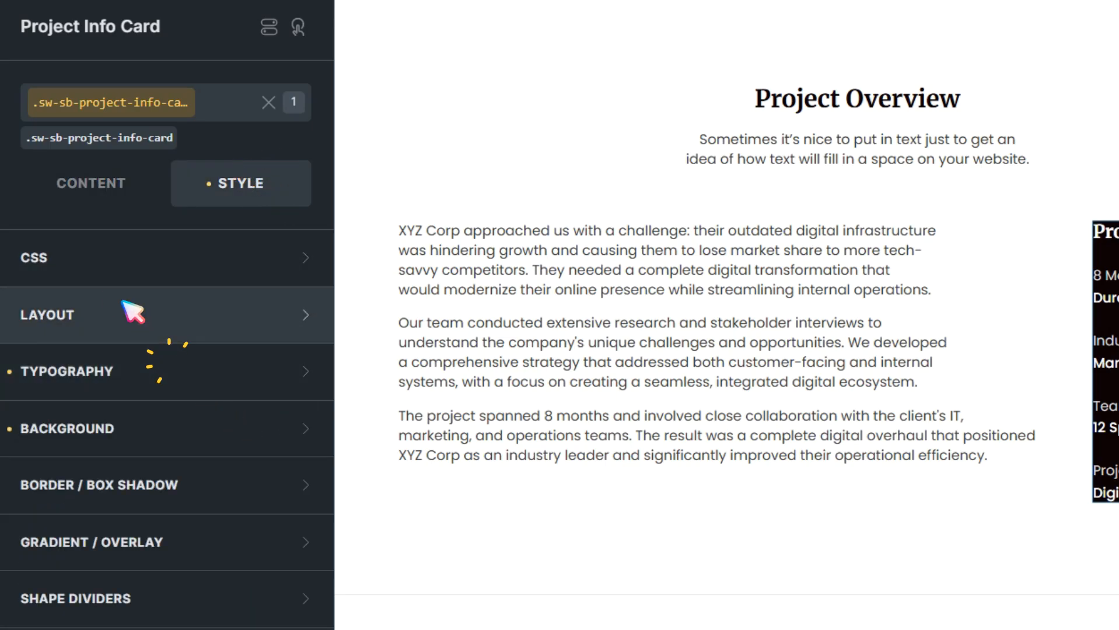
pyautogui.click(126, 310)
pyautogui.scroll(-2, 132, 289)
pyautogui.click(300, 428)
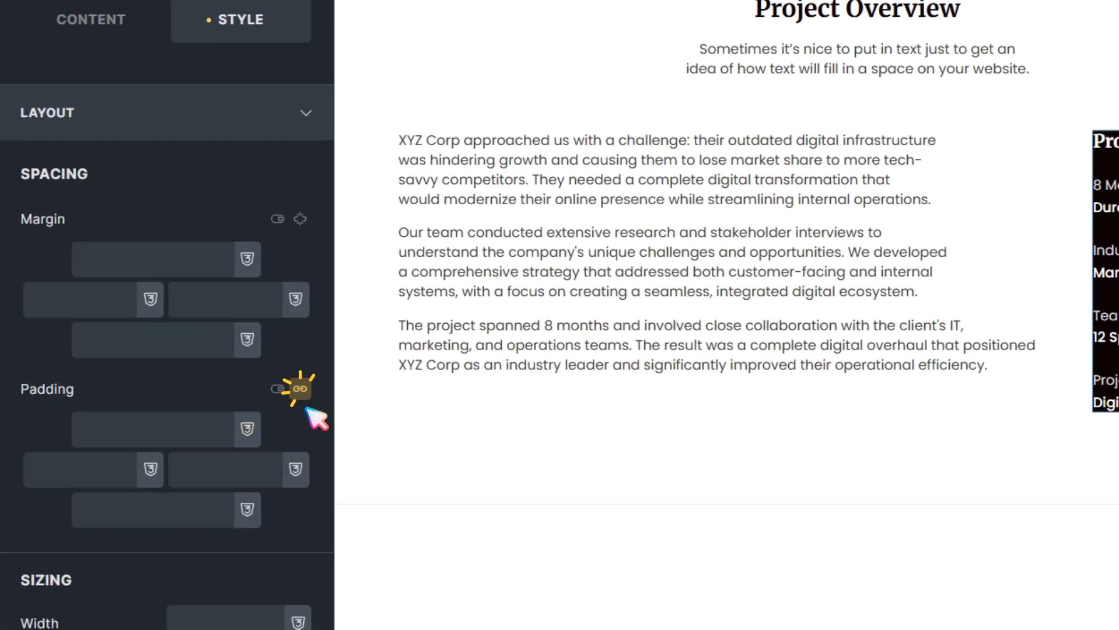
pyautogui.click(186, 429)
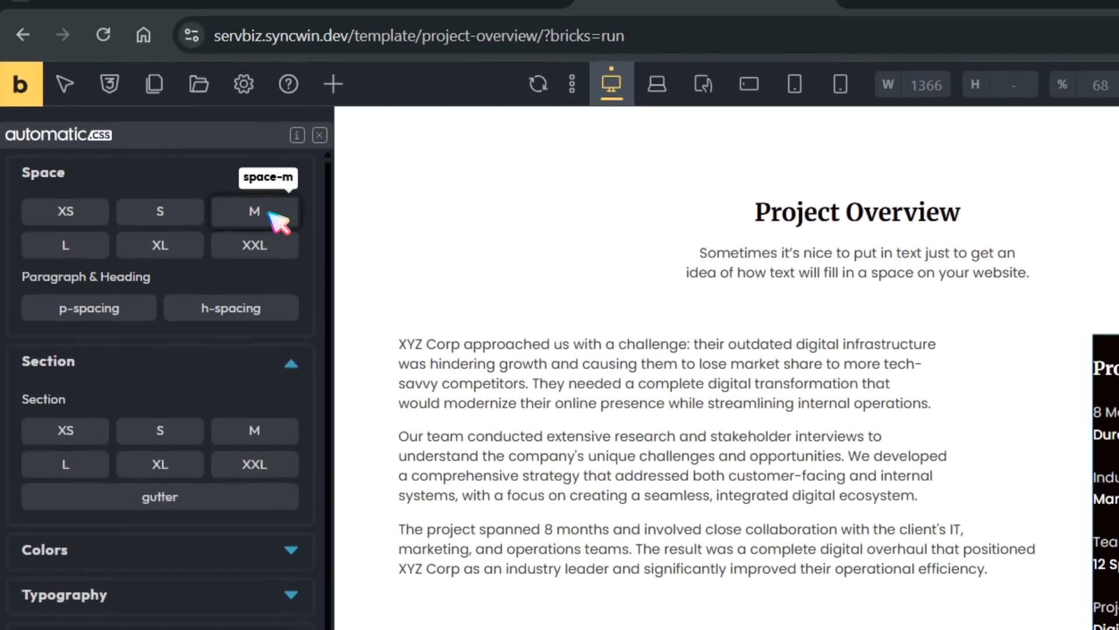
pyautogui.click(268, 9)
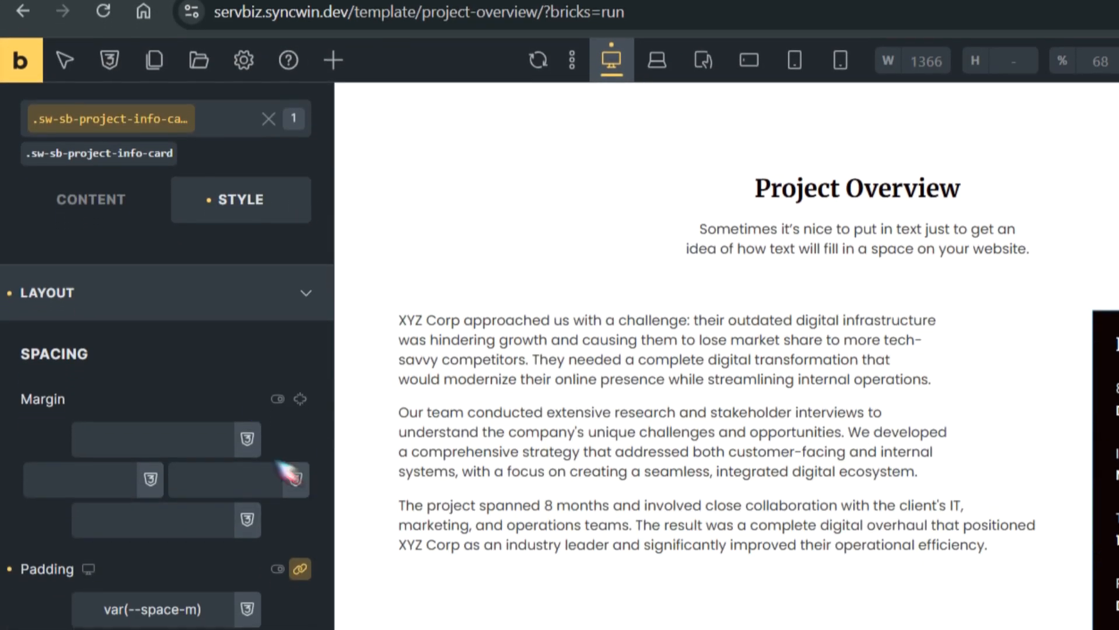
# - Round all four corners of the Project Info Card with a linked border radius
pyautogui.click(210, 341)
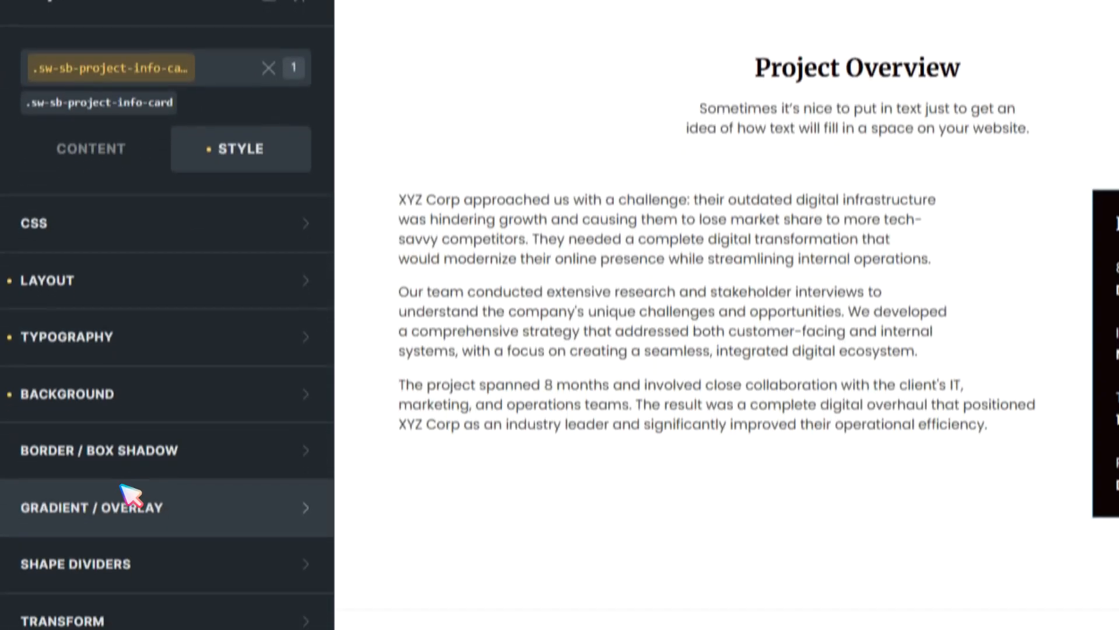
pyautogui.click(128, 568)
pyautogui.scroll(-2, 182, 587)
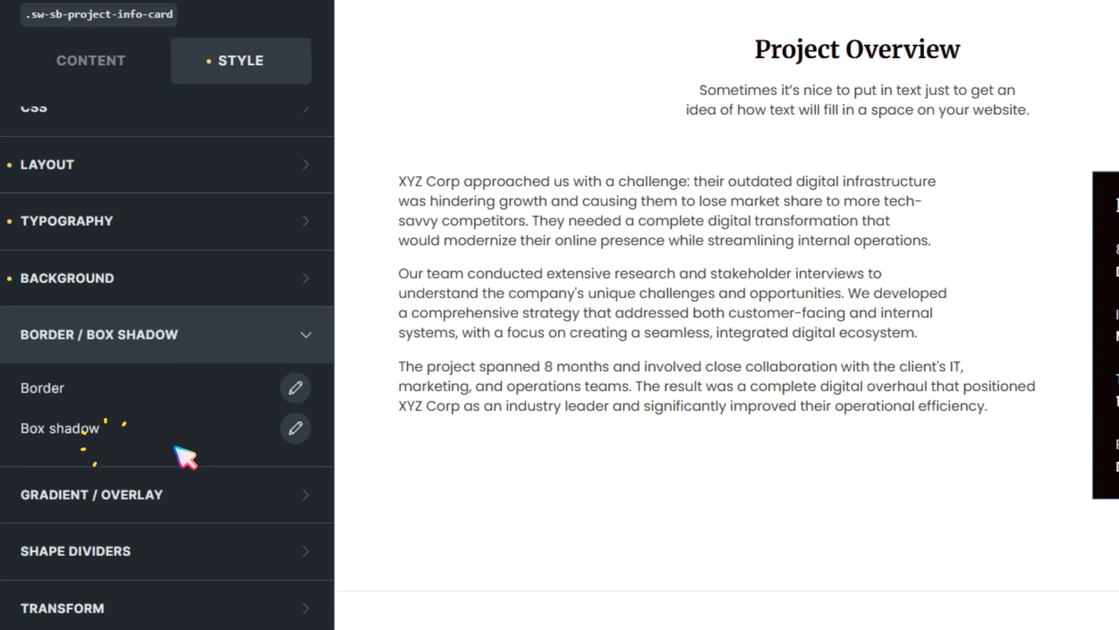
pyautogui.click(298, 382)
pyautogui.scroll(-2, 175, 426)
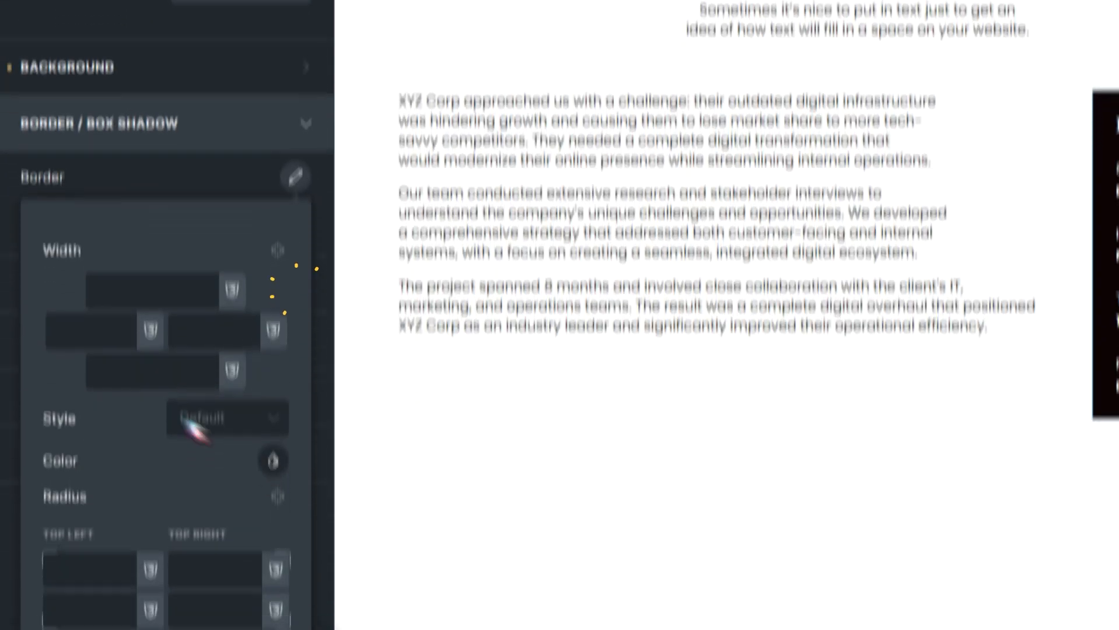
pyautogui.click(276, 439)
pyautogui.rightClick(91, 505)
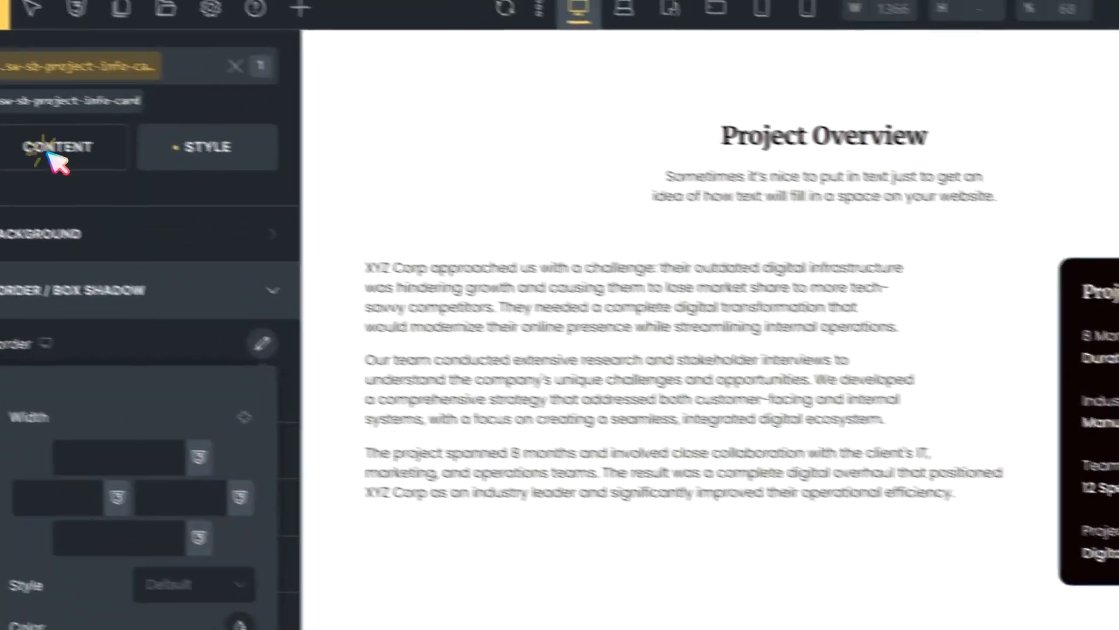
# - Set the row gap of the Project Info Card to var(--space-s)
pyautogui.click(50, 150)
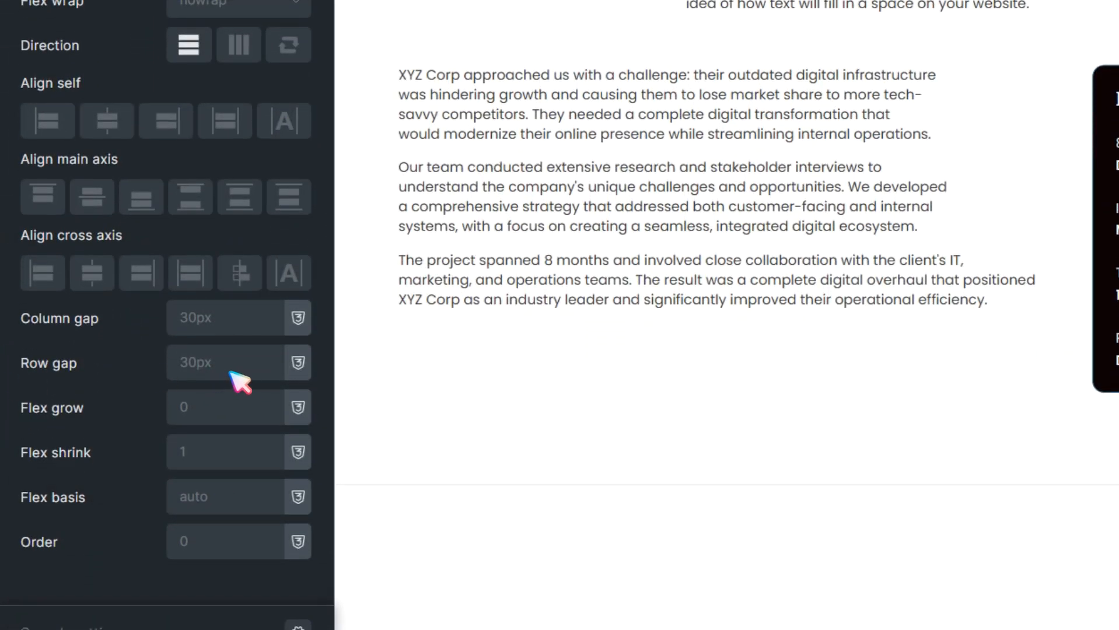
pyautogui.rightClick(197, 360)
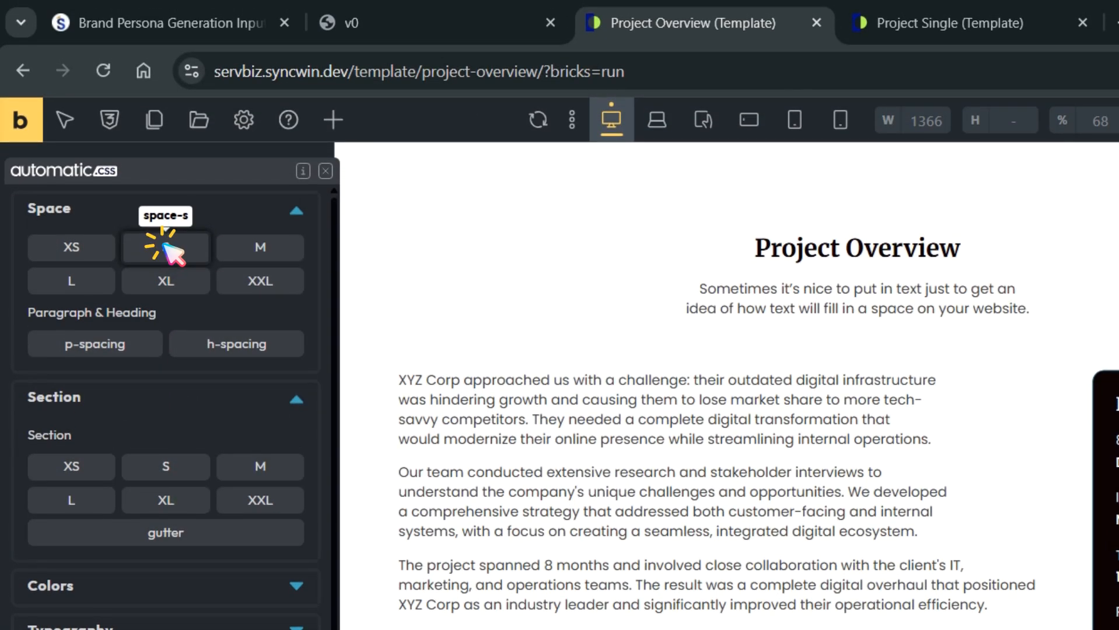
pyautogui.click(167, 246)
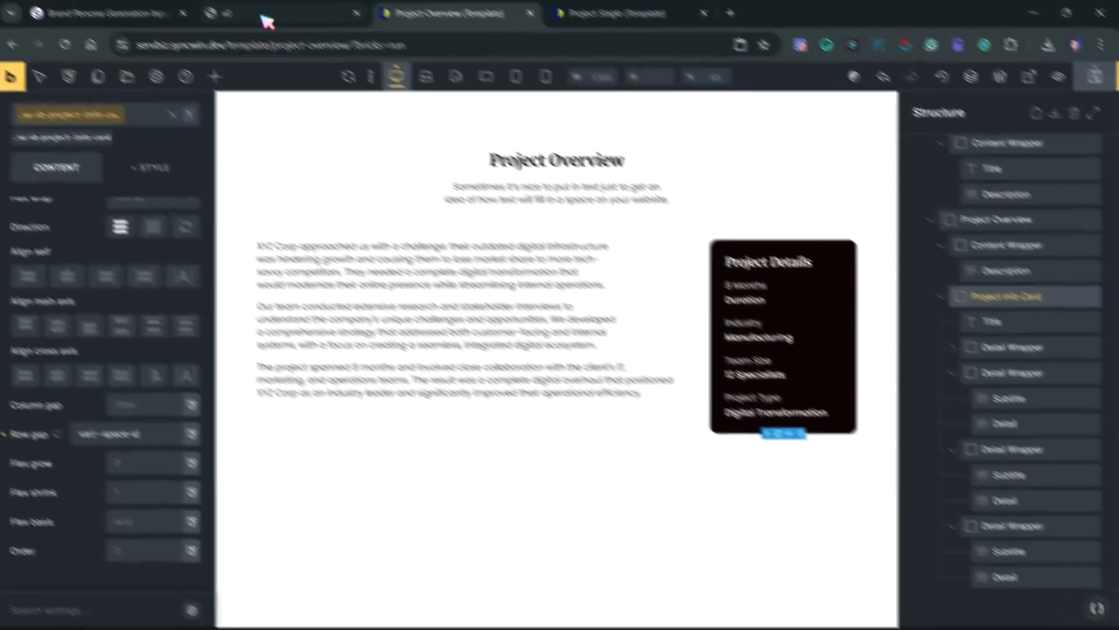
# - Select the Project Overview grid block and compare the section's layout with the Project Overview section on the v0 page
pyautogui.click(262, 15)
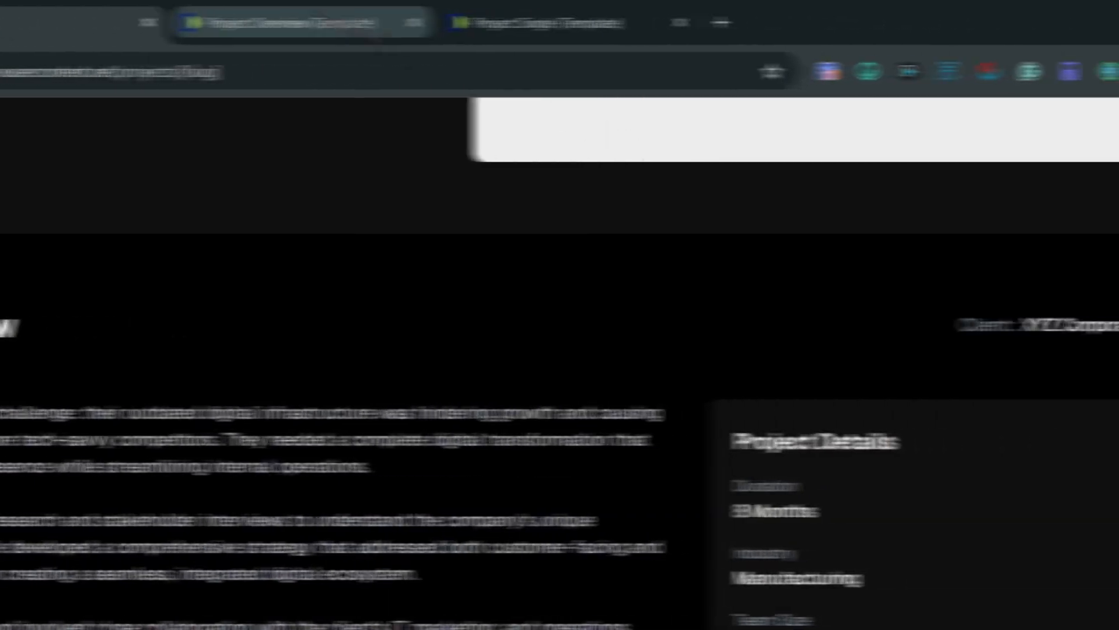
pyautogui.click(946, 23)
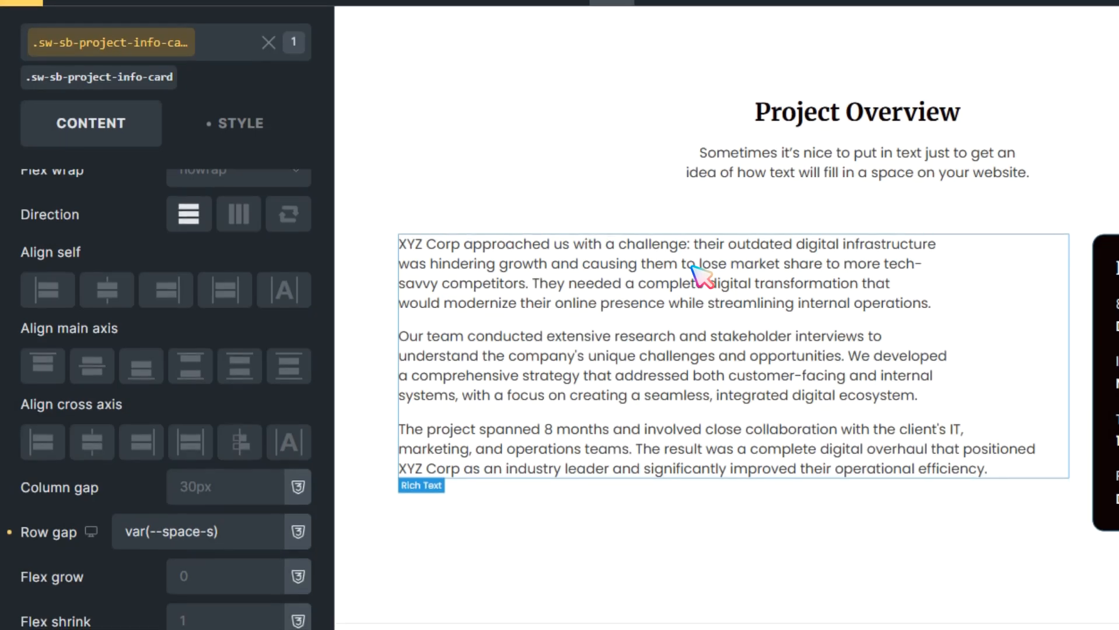
pyautogui.click(170, 403)
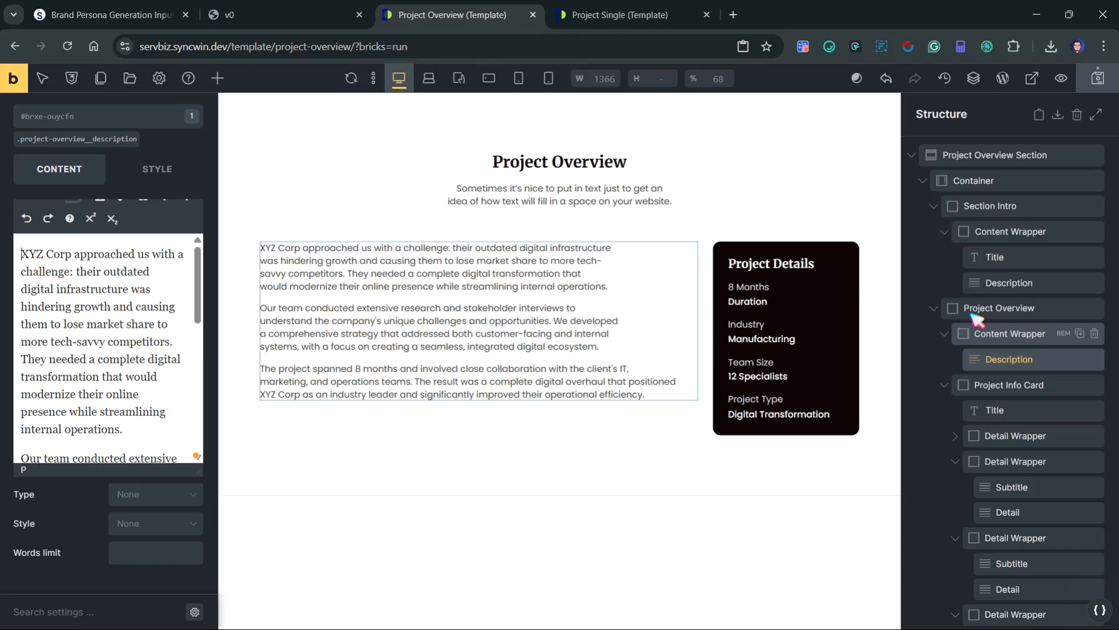
pyautogui.click(878, 335)
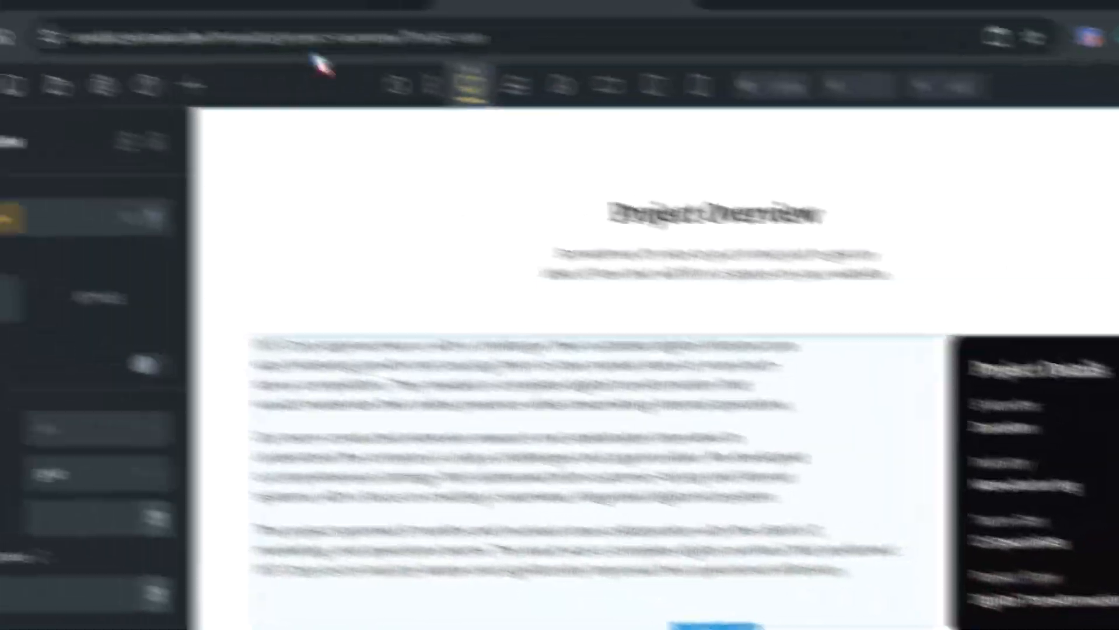
pyautogui.click(351, 15)
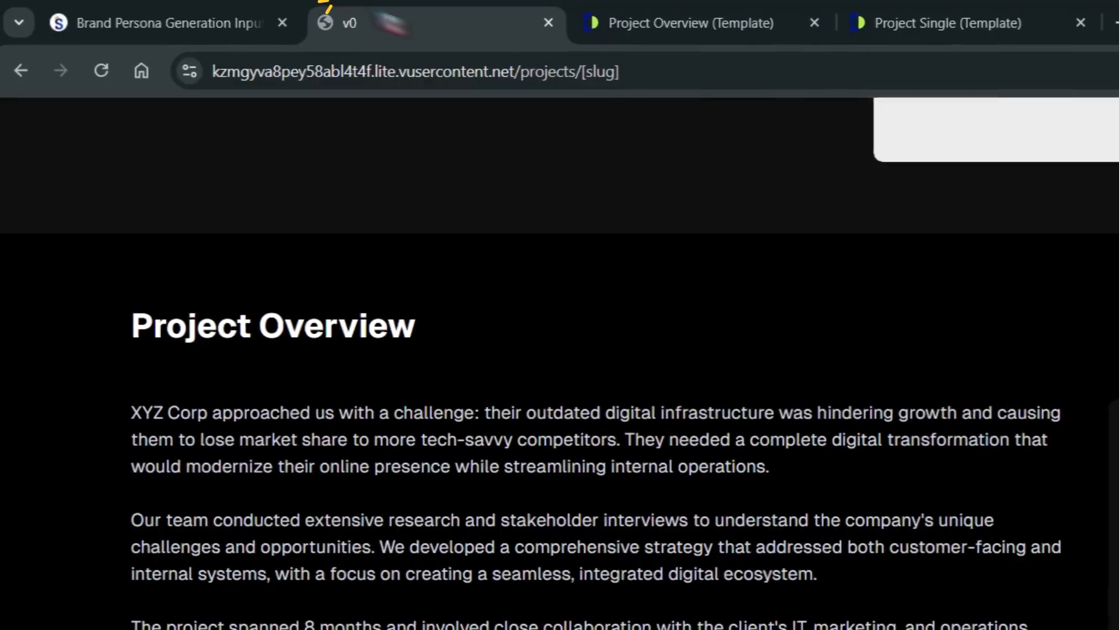
pyautogui.click(266, 12)
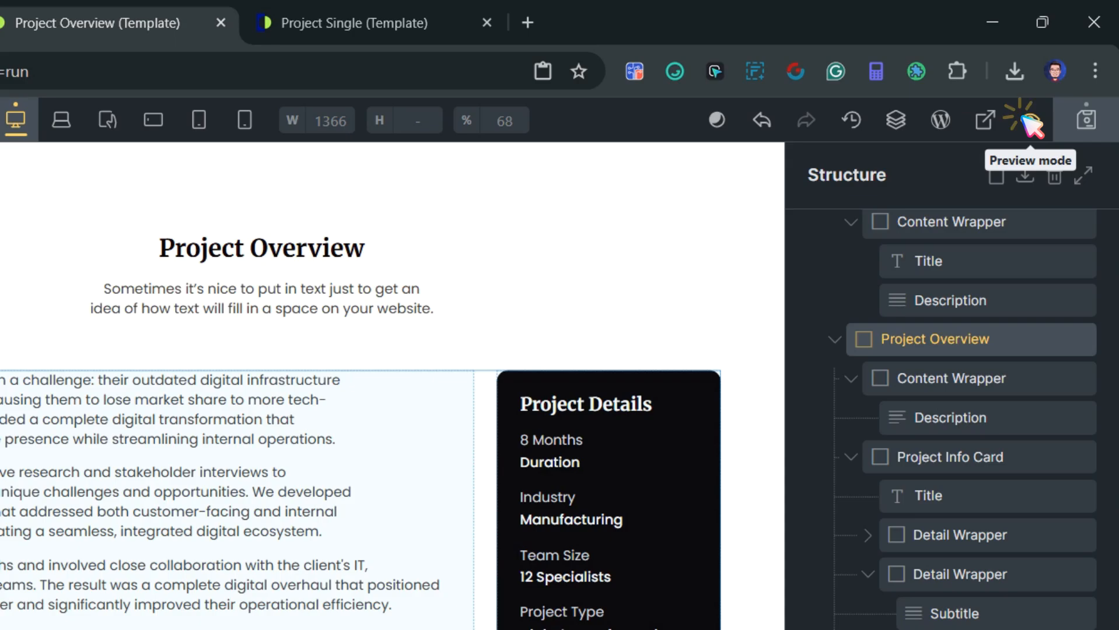
# - Preview the template without the builder interface and compare its description column and details card with the v0 design
pyautogui.click(1030, 123)
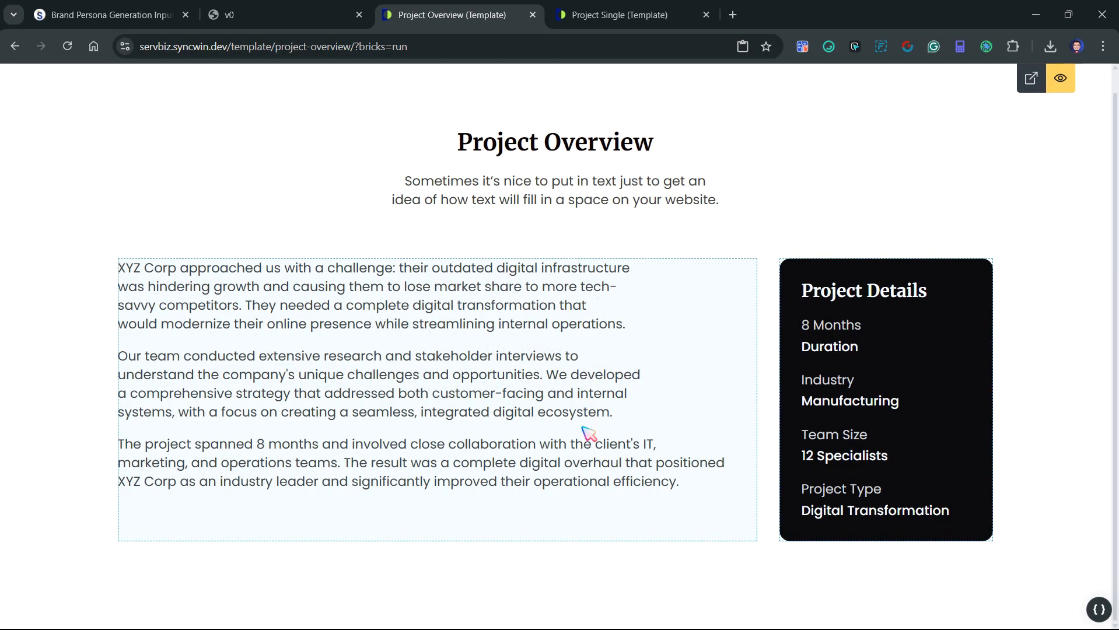
pyautogui.click(280, 15)
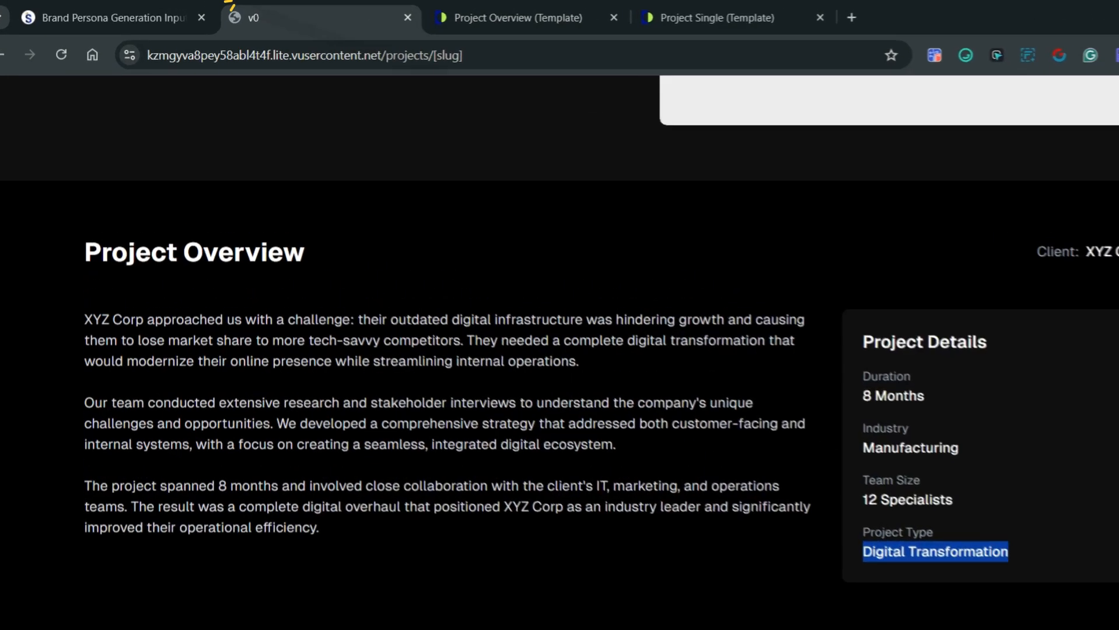
pyautogui.click(484, 13)
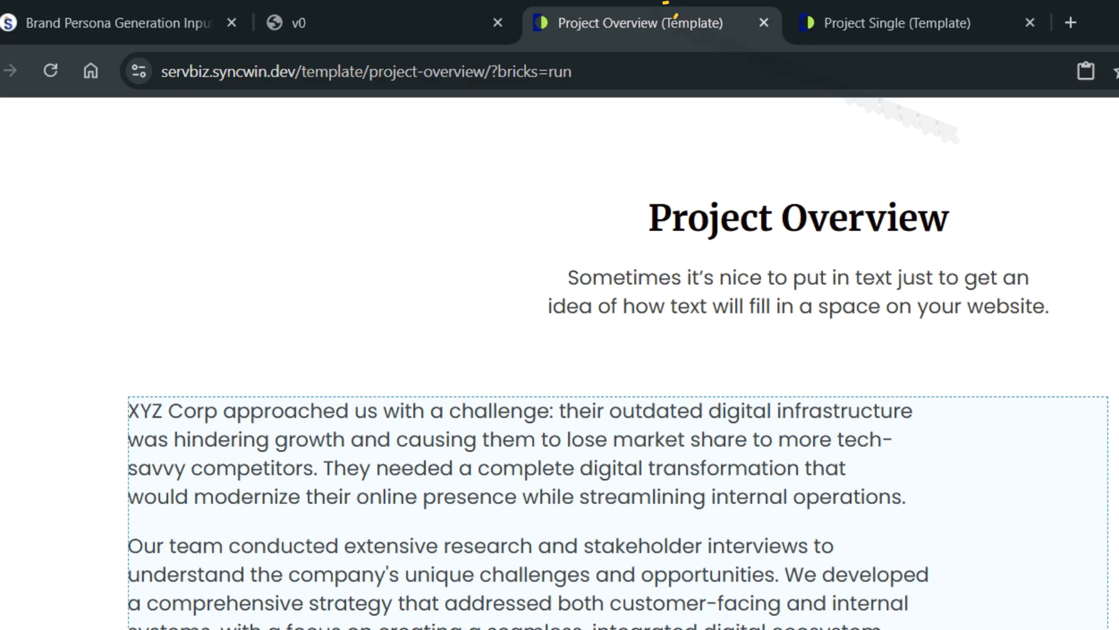
pyautogui.click(401, 12)
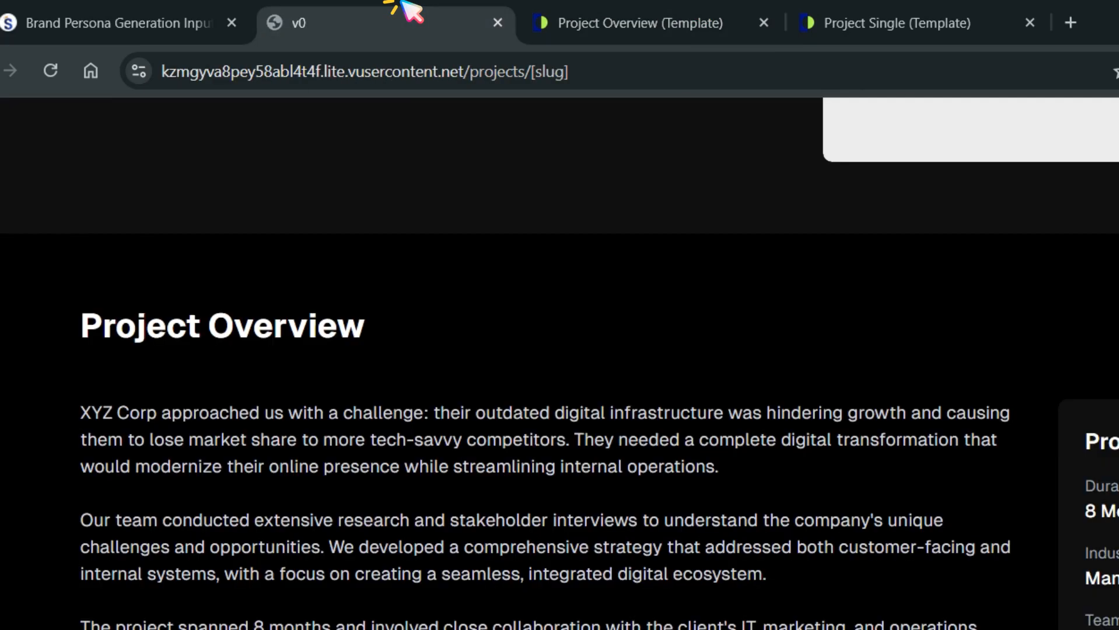
pyautogui.click(612, 13)
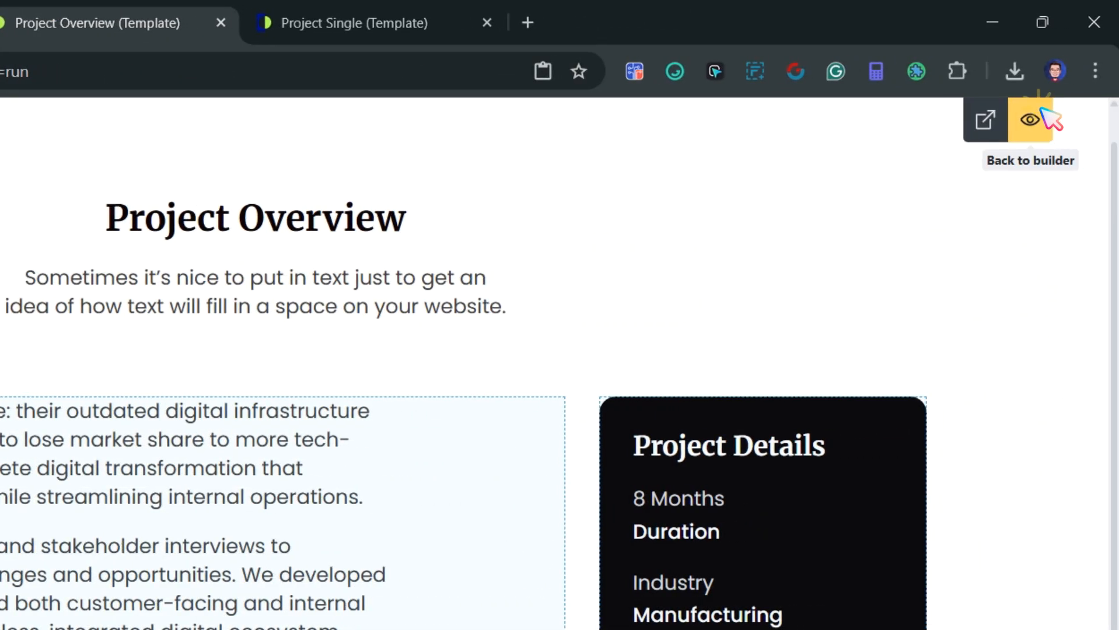
pyautogui.click(1041, 112)
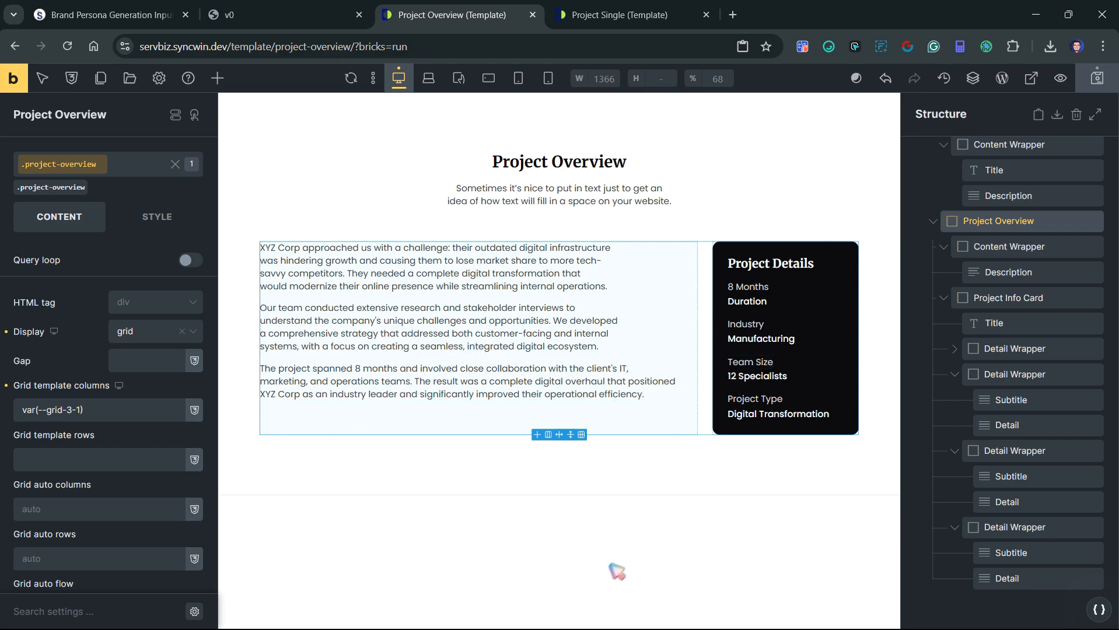
pyautogui.click(1060, 78)
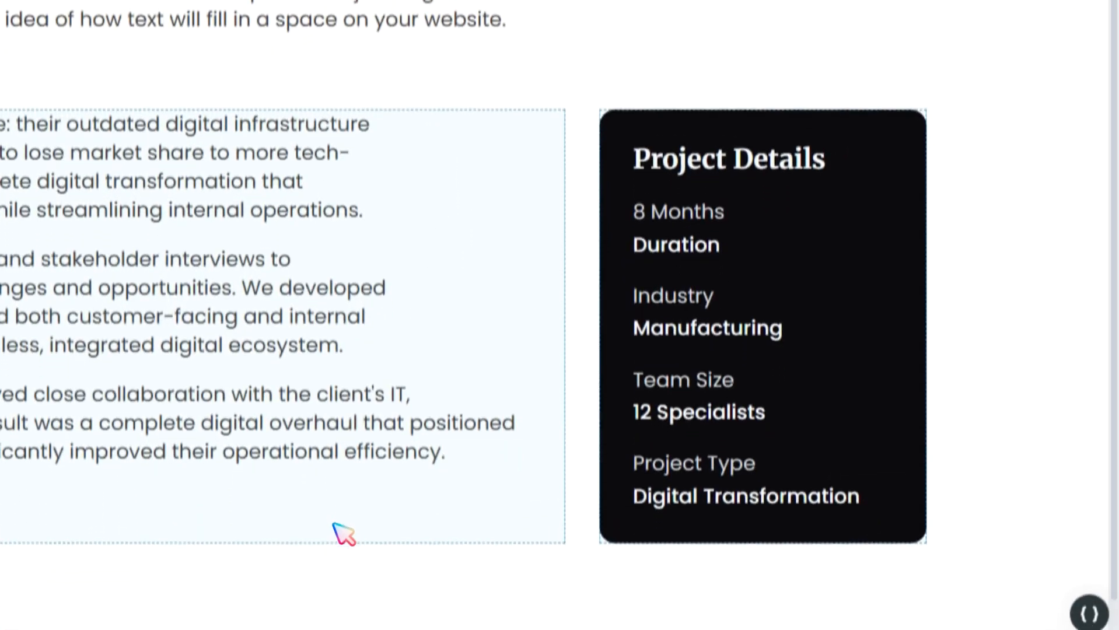